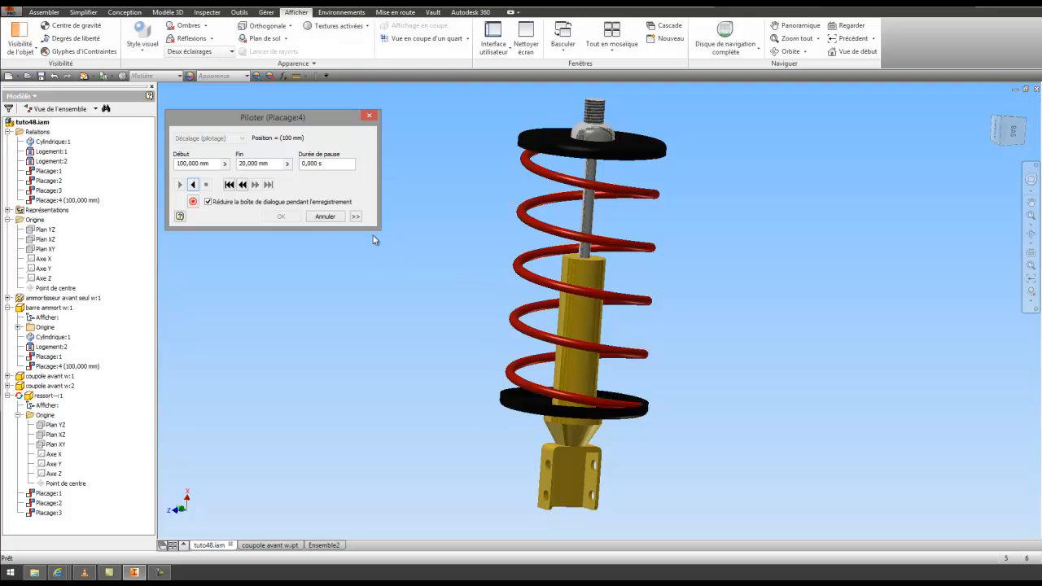
# Step: In the Ensemble2 assembly, place one ammortisseur avant seul w, one barre ammort w and one coupole avant w from the TEST Train avant folder
pyautogui.click(324, 217)
pyautogui.click(322, 545)
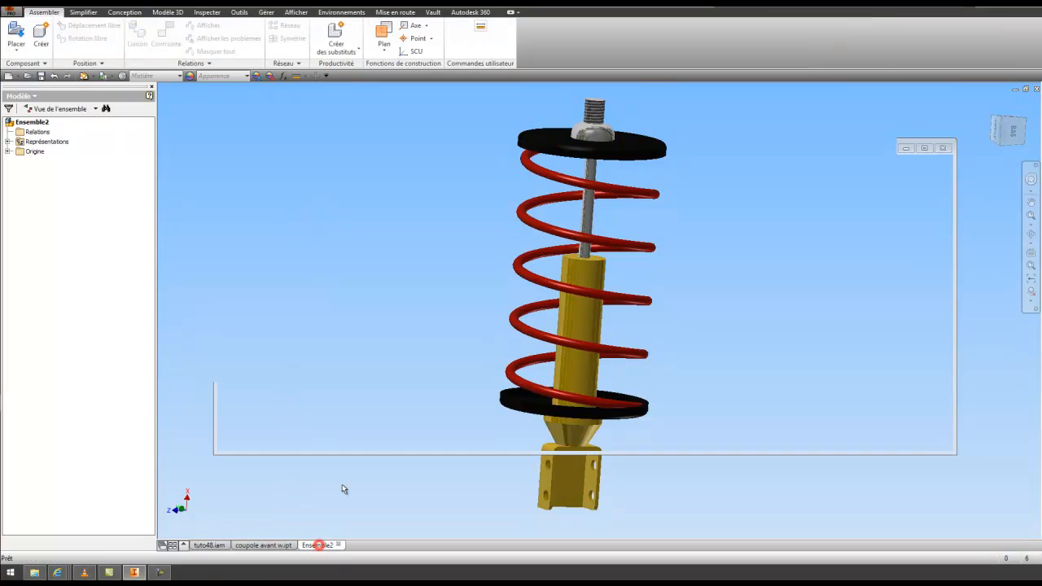
pyautogui.click(16, 31)
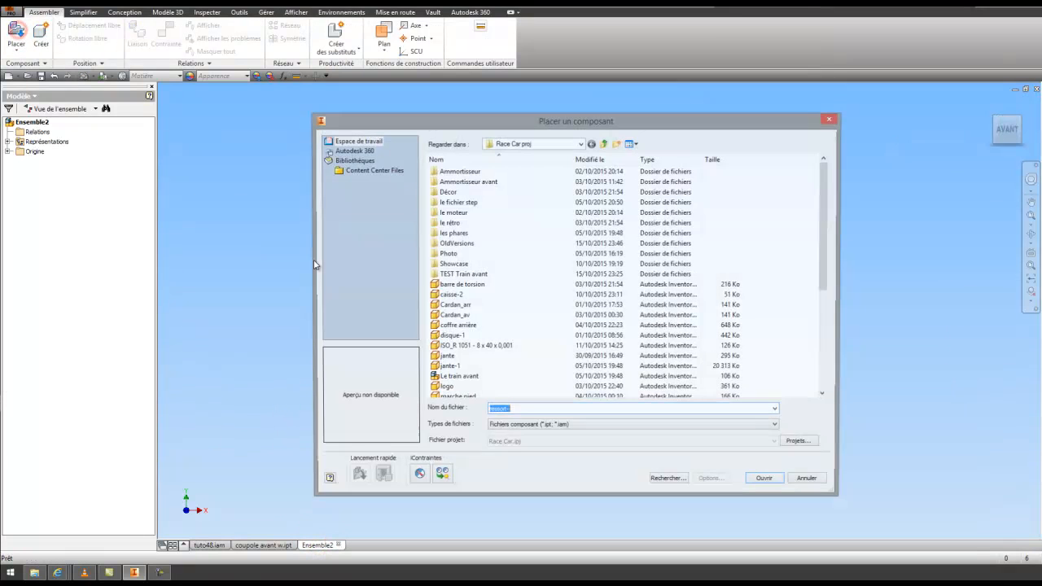
pyautogui.doubleClick(458, 274)
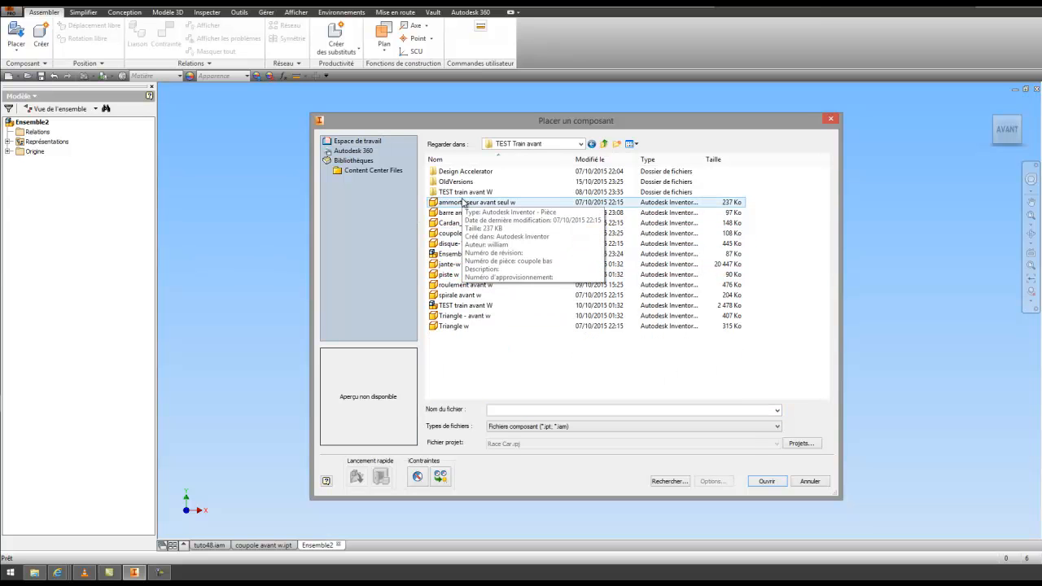
pyautogui.click(465, 202)
pyautogui.keyDown('ctrl'); pyautogui.click(464, 211); pyautogui.keyUp('ctrl')
pyautogui.keyDown('ctrl'); pyautogui.click(467, 234); pyautogui.keyUp('ctrl')
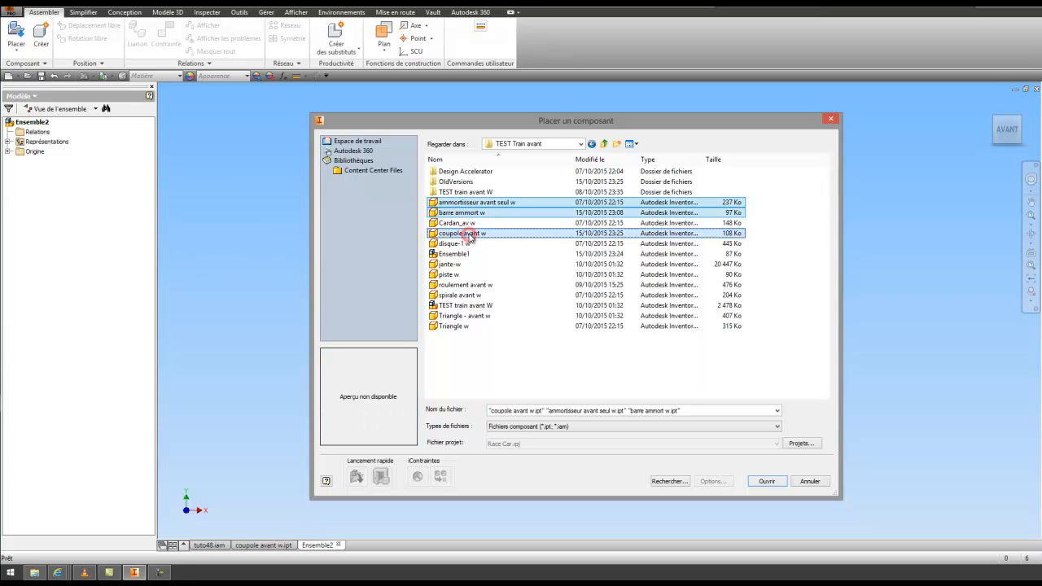
pyautogui.click(761, 482)
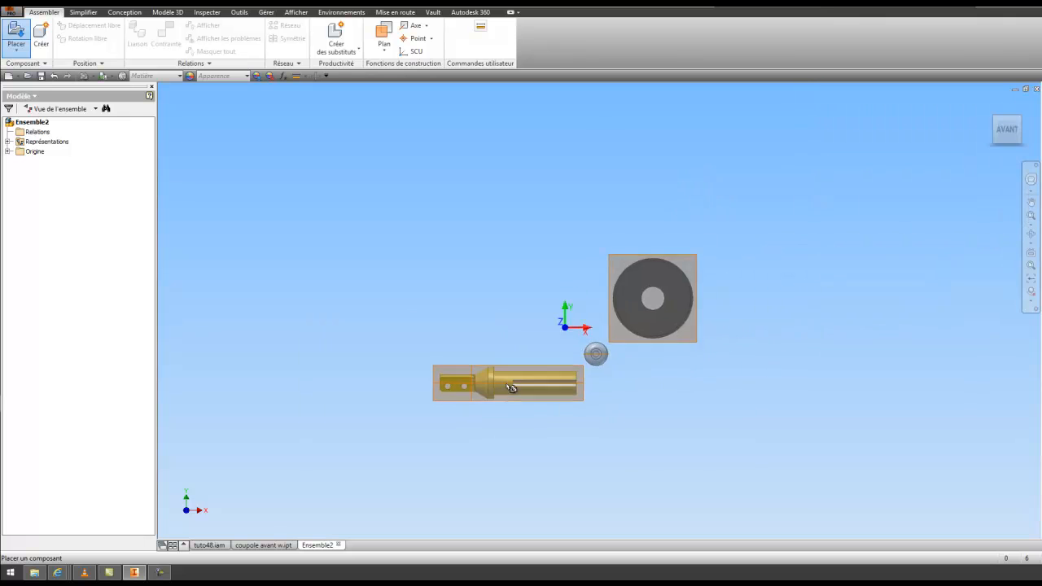
pyautogui.scroll(-3, 515, 341)
pyautogui.click(484, 300)
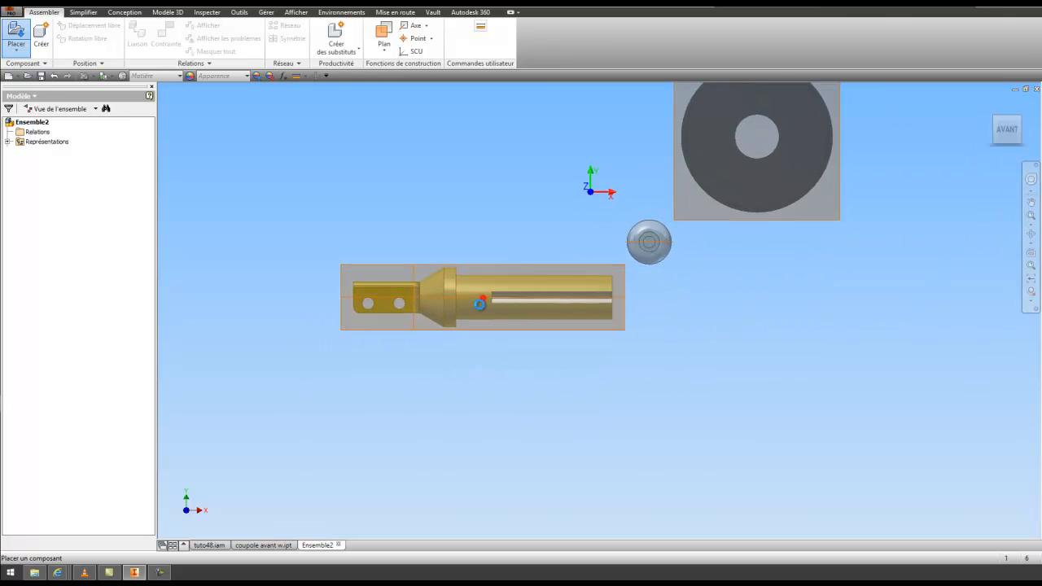
pyautogui.rightClick(386, 276)
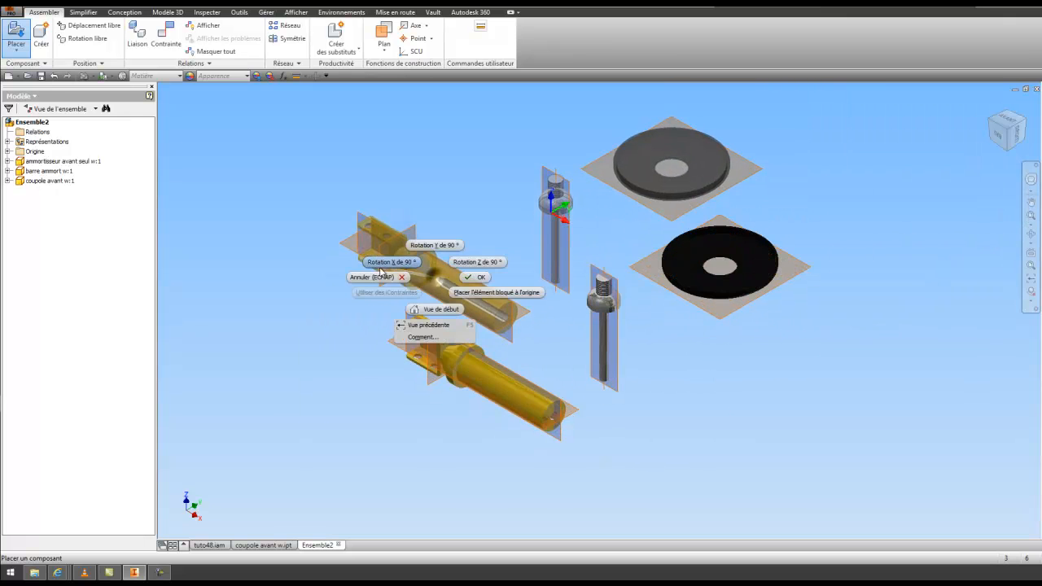
pyautogui.click(373, 278)
# Step: Ground the yellow damper body and move the damper rod to a spot above it
pyautogui.click(90, 162)
pyautogui.rightClick(90, 162)
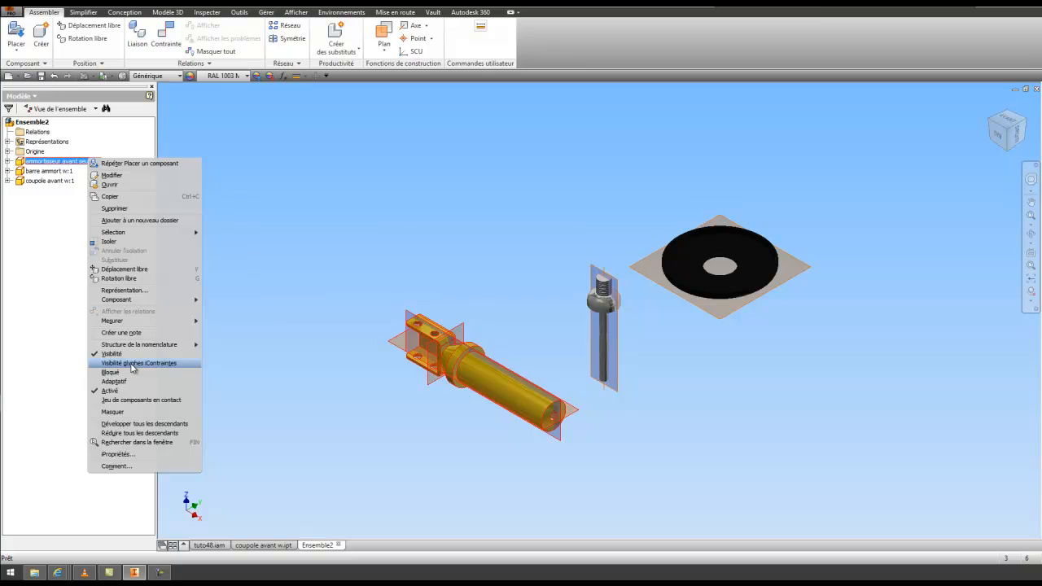
pyautogui.click(133, 372)
pyautogui.moveTo(598, 303); pyautogui.dragTo(532, 230)
# Step: Duplicate the black coupole avant w cup by copy and paste, and move the copy away from the other parts
pyautogui.rightClick(682, 272)
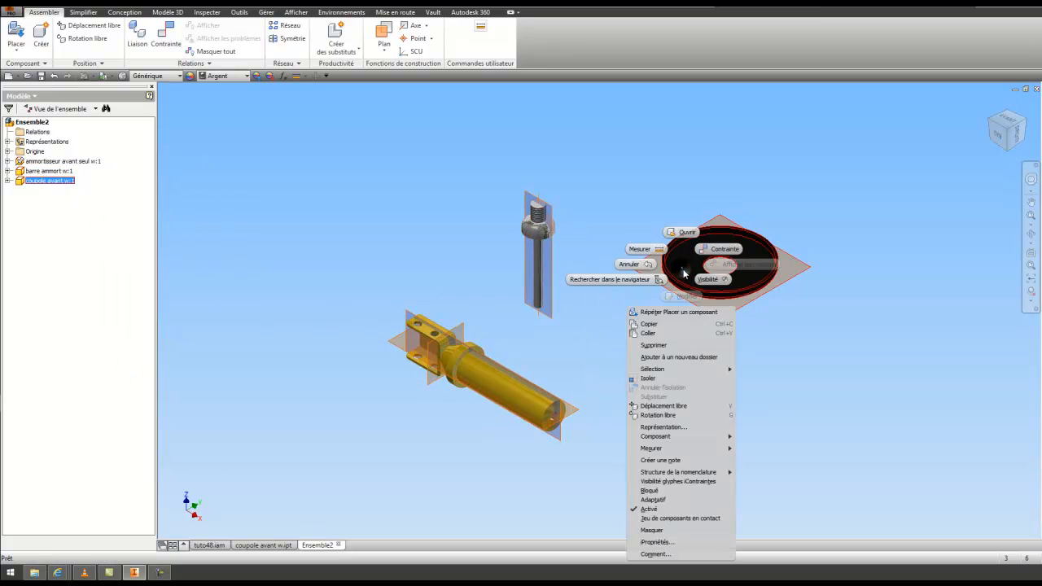
pyautogui.click(667, 326)
pyautogui.rightClick(382, 168)
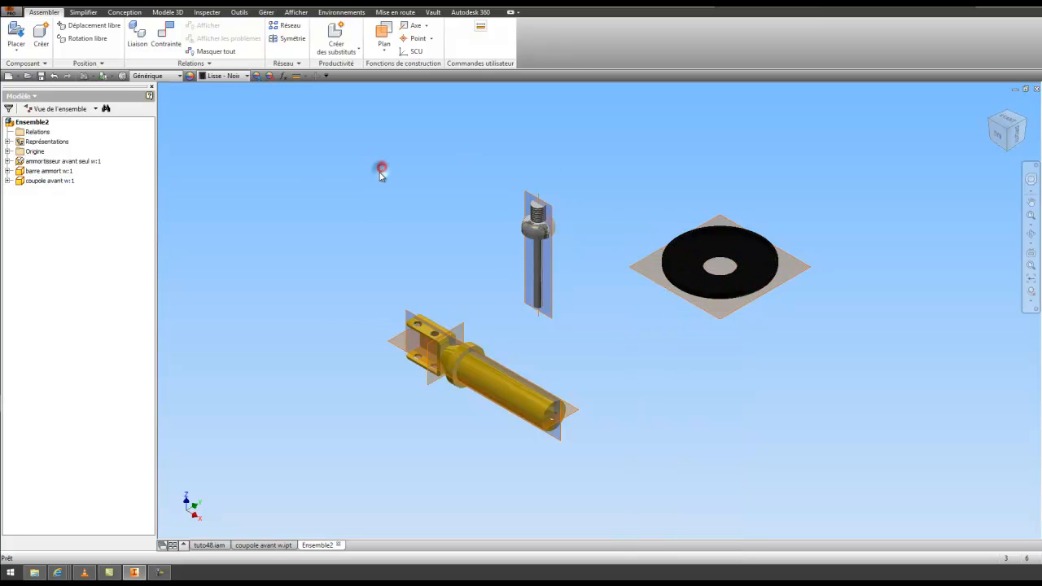
pyautogui.click(383, 231)
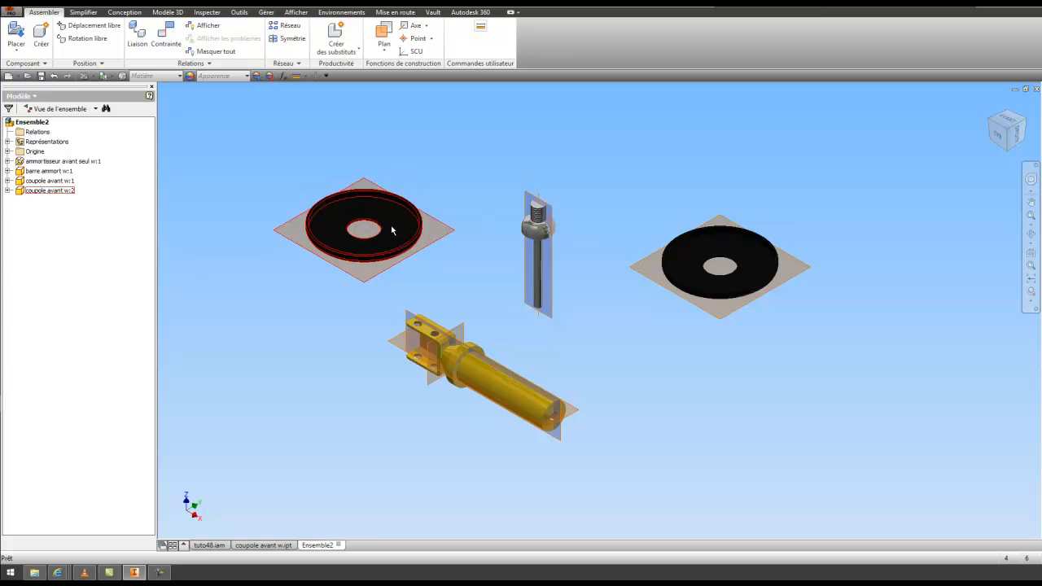
pyautogui.moveTo(389, 228); pyautogui.dragTo(430, 178)
pyautogui.click(480, 296)
# Step: Move the damper rod closer to the open end of the yellow damper body
pyautogui.moveTo(542, 346); pyautogui.dragTo(549, 315, button='middle')
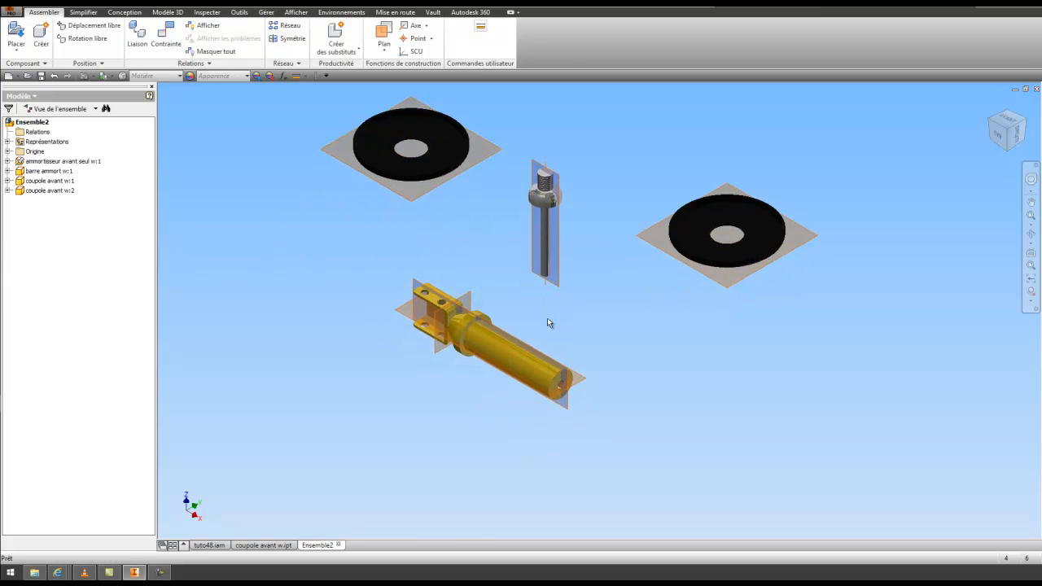
pyautogui.press('F4')
pyautogui.moveTo(439, 166); pyautogui.dragTo(497, 421)
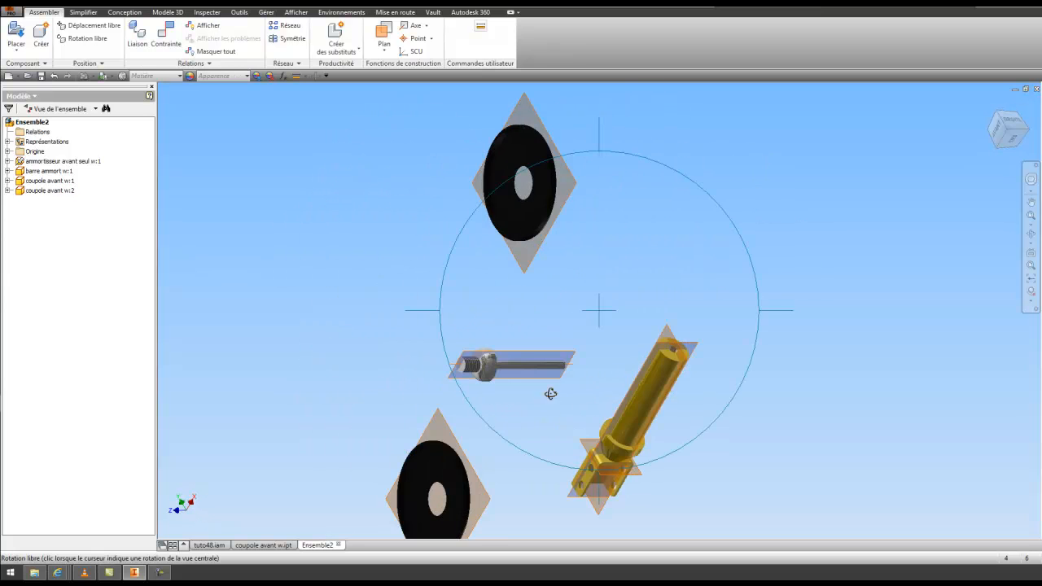
pyautogui.scroll(5, 495, 290)
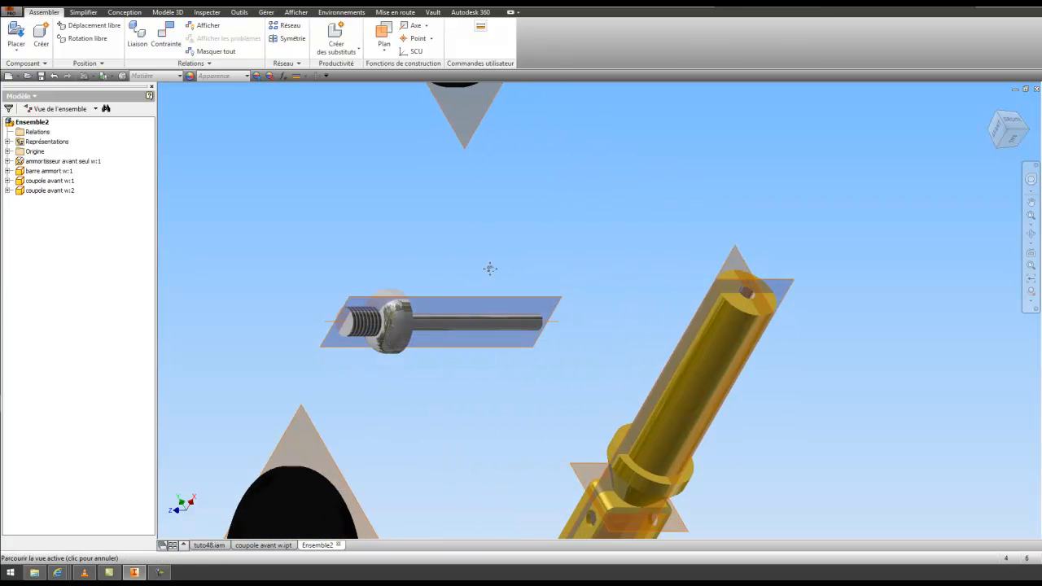
pyautogui.rightClick(486, 271)
pyautogui.click(405, 269)
pyautogui.moveTo(391, 318); pyautogui.dragTo(516, 205)
# Step: Create a cylindrical joint between the rod's shaft and the bore of the damper body, with the component direction flipped, and test the rod's travel
pyautogui.click(137, 34)
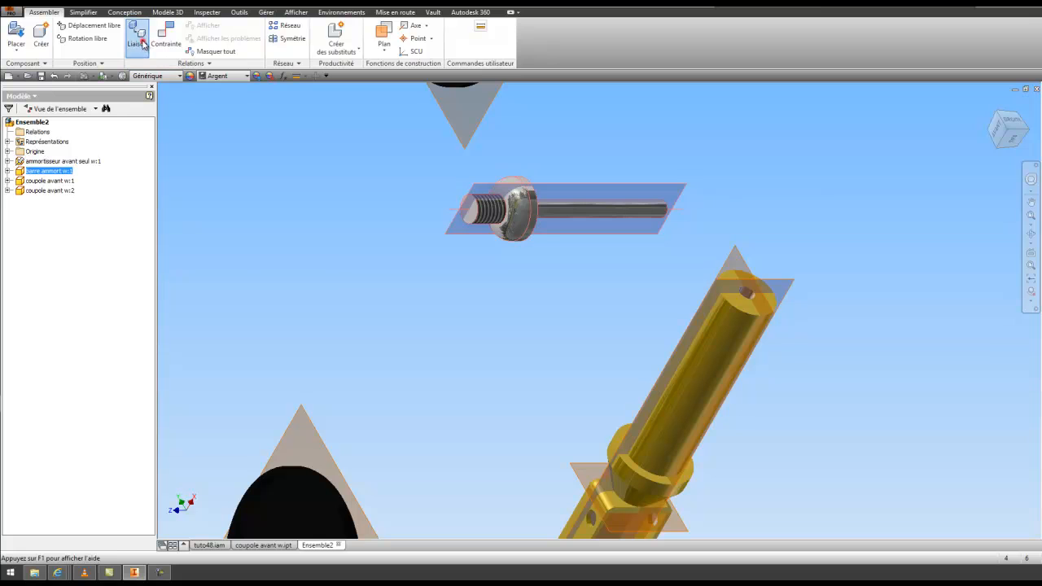
pyautogui.click(206, 226)
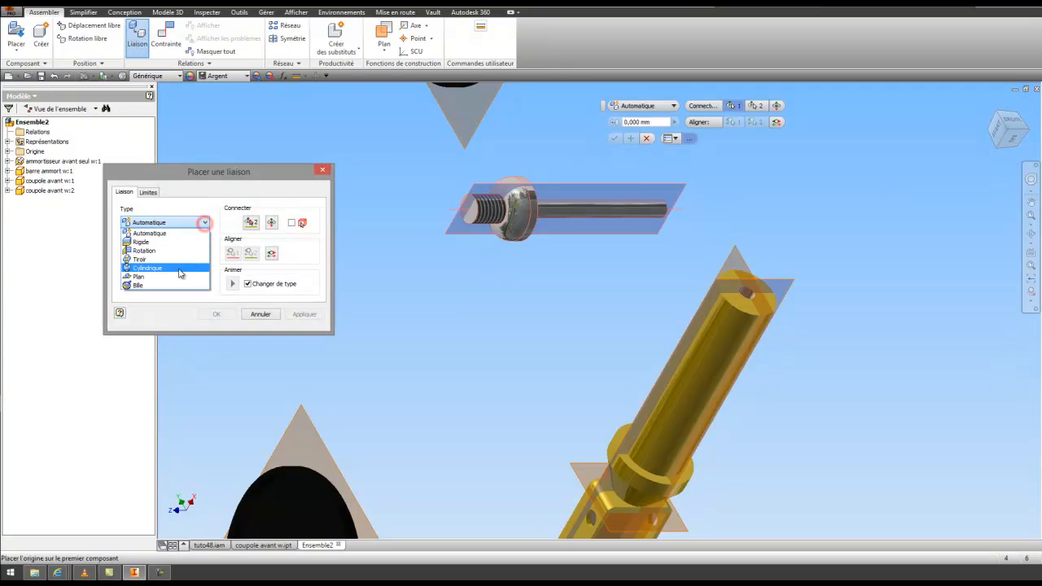
pyautogui.click(180, 270)
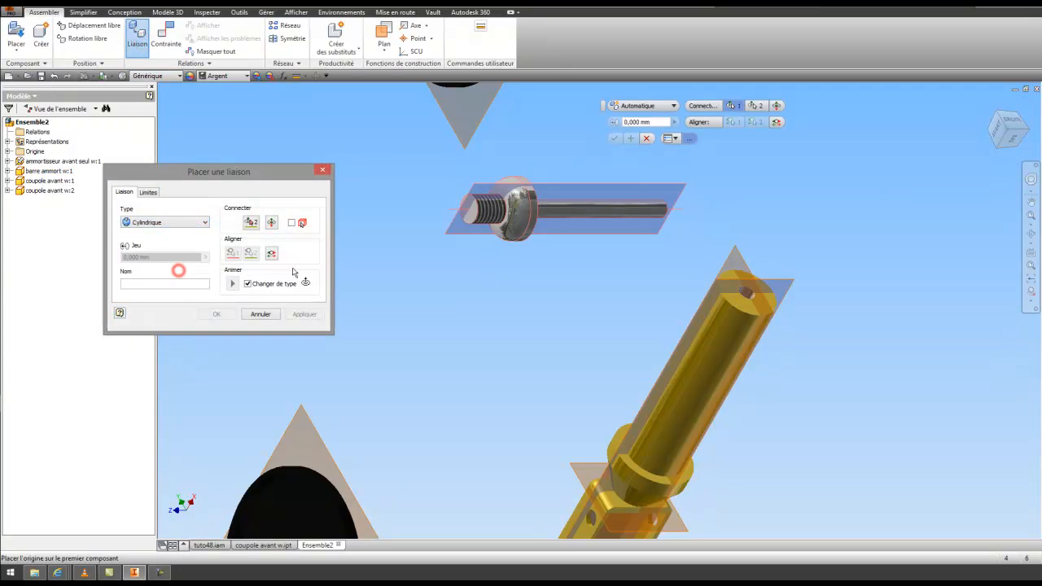
pyautogui.click(592, 210)
pyautogui.scroll(3, 765, 310)
pyautogui.scroll(2, 733, 295)
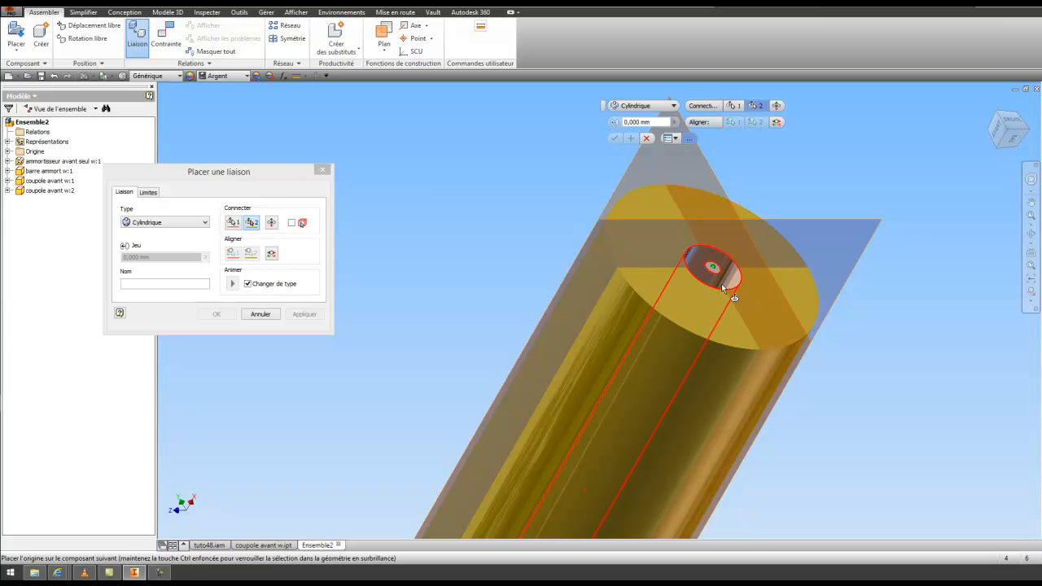
pyautogui.click(729, 301)
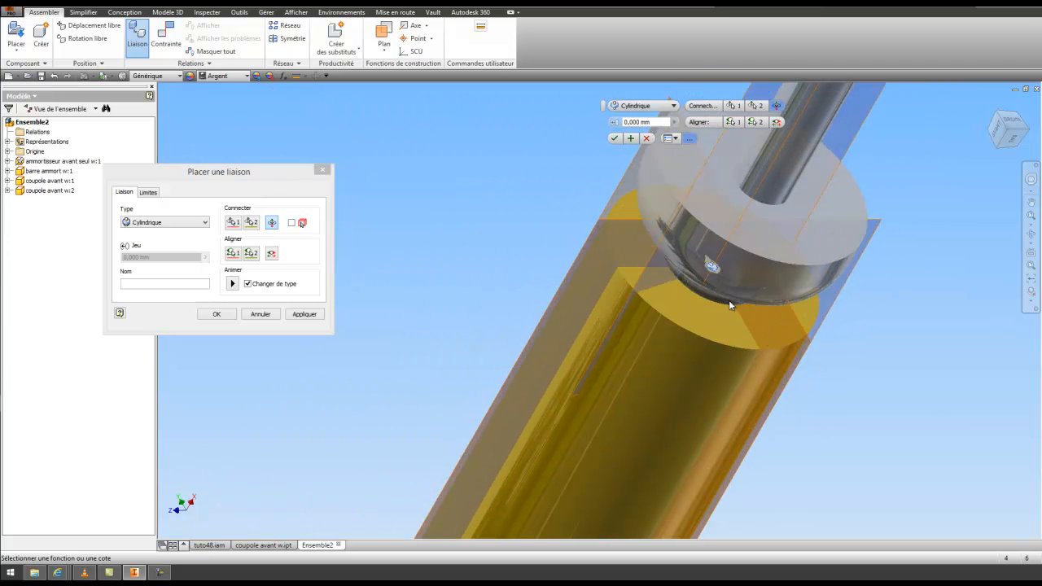
pyautogui.click(272, 223)
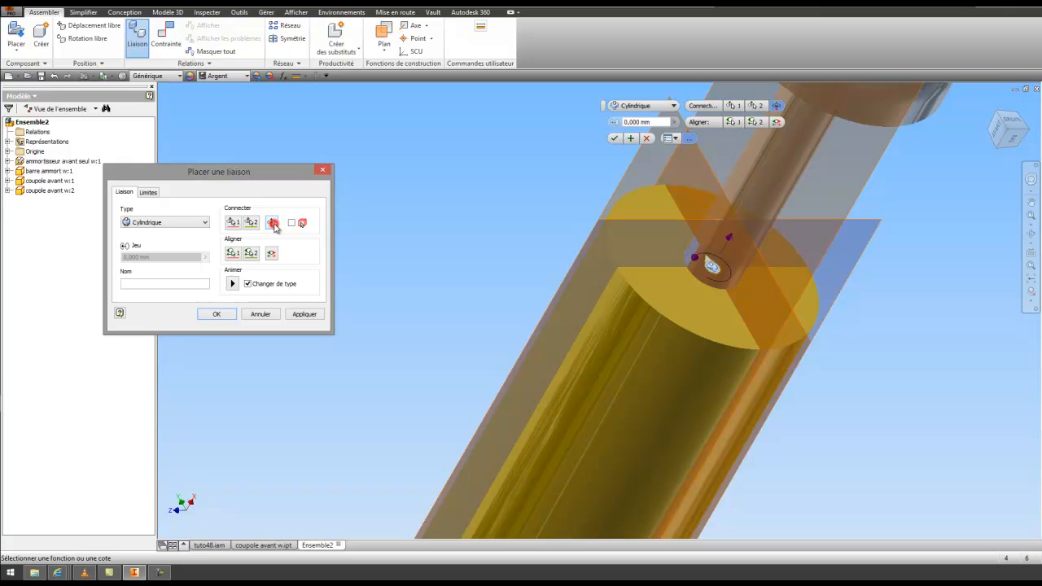
pyautogui.scroll(4, 589, 301)
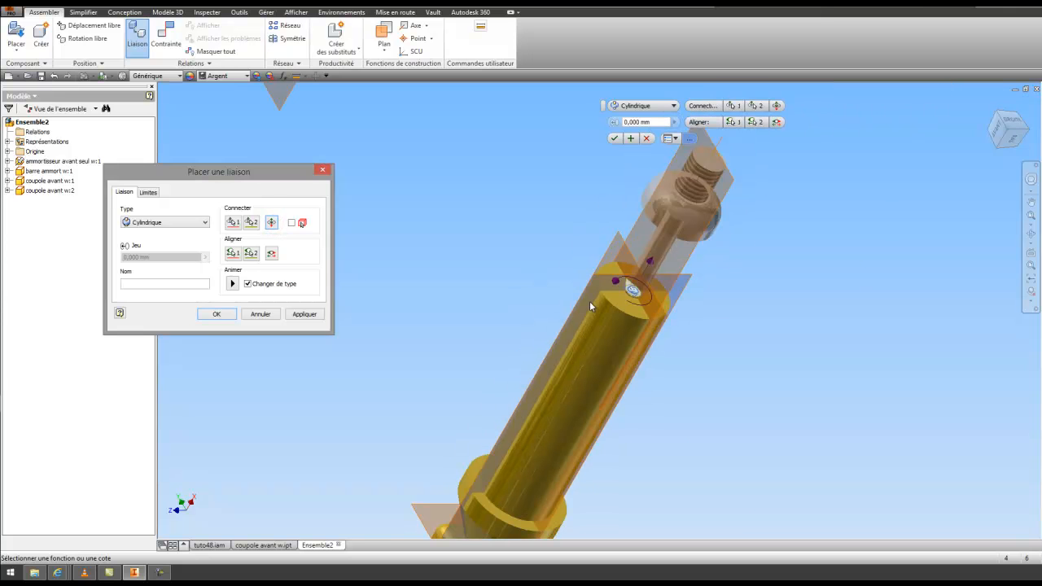
pyautogui.click(223, 315)
pyautogui.moveTo(699, 238)
pyautogui.mouseDown()
pyautogui.moveTo(693, 221)
pyautogui.moveTo(709, 234)
pyautogui.mouseUp()
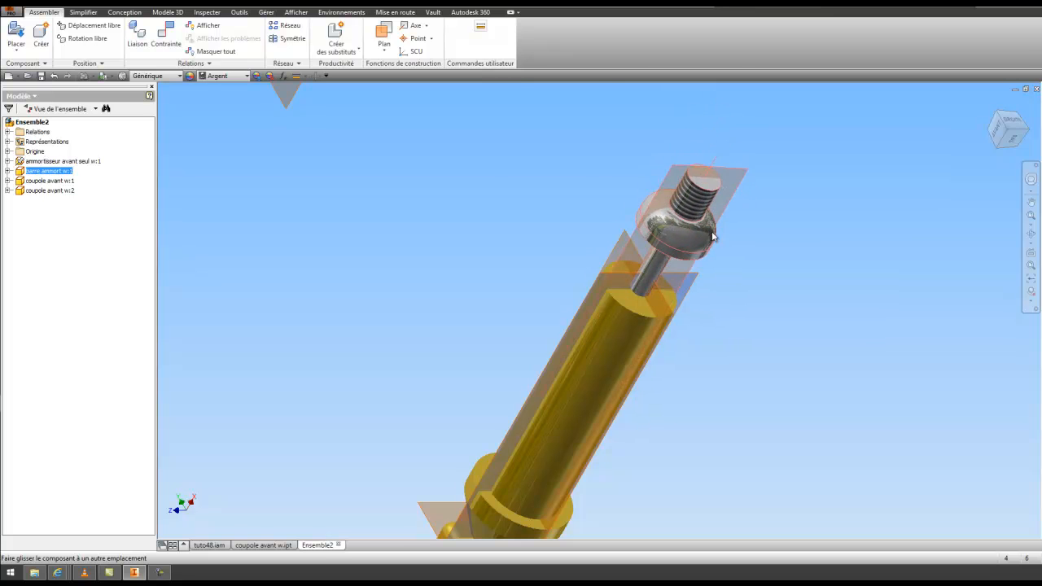
# Step: Hide all construction features so the origin planes and axes of the parts are no longer displayed
pyautogui.scroll(5, 731, 296)
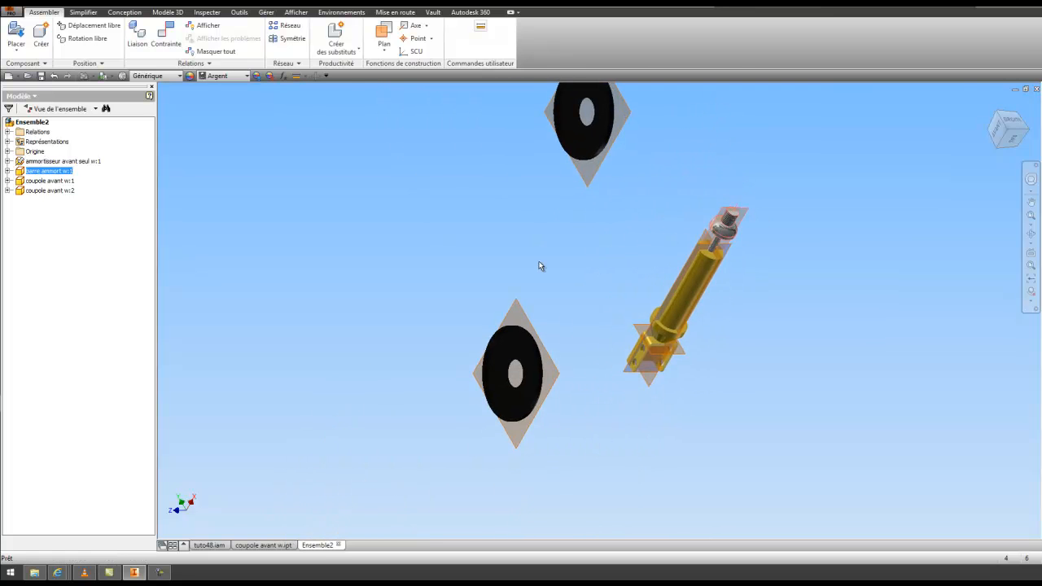
pyautogui.click(291, 13)
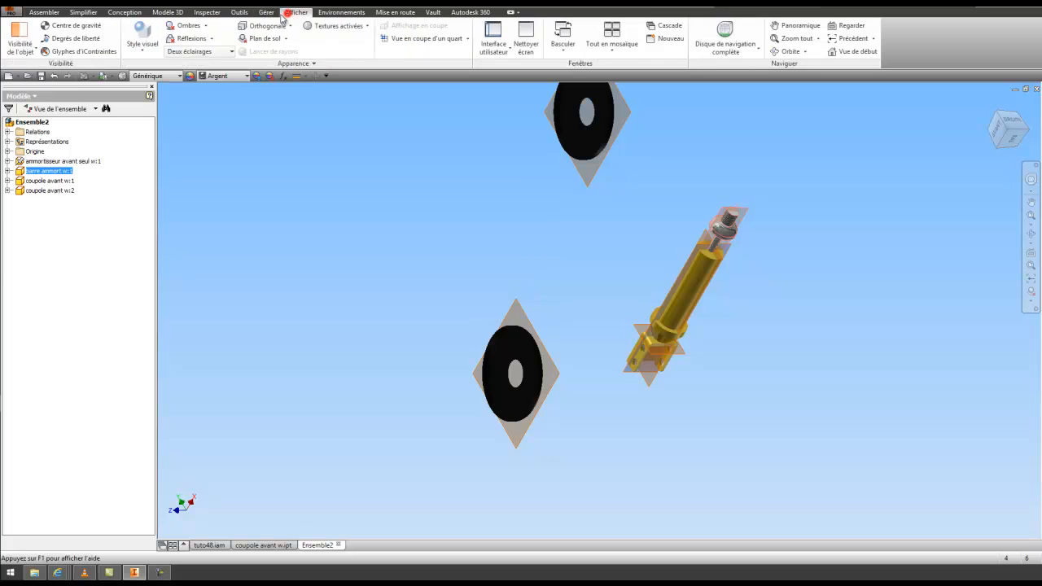
pyautogui.click(27, 39)
pyautogui.click(8, 65)
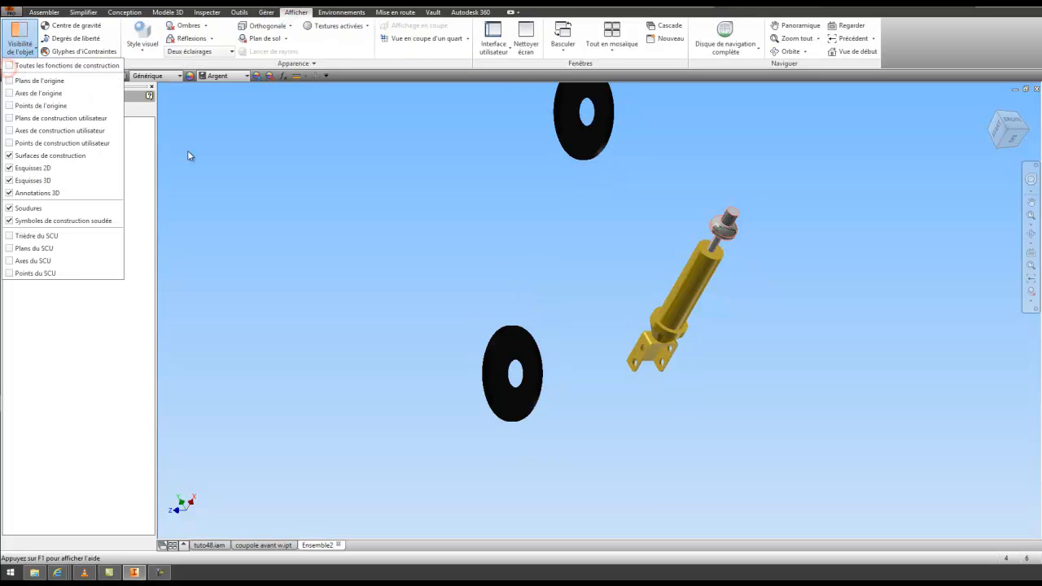
pyautogui.click(296, 184)
# Step: Move the copied black cup nearer to the yellow damper body
pyautogui.click(506, 362)
pyautogui.moveTo(505, 362); pyautogui.dragTo(540, 277)
pyautogui.scroll(-3, 554, 297)
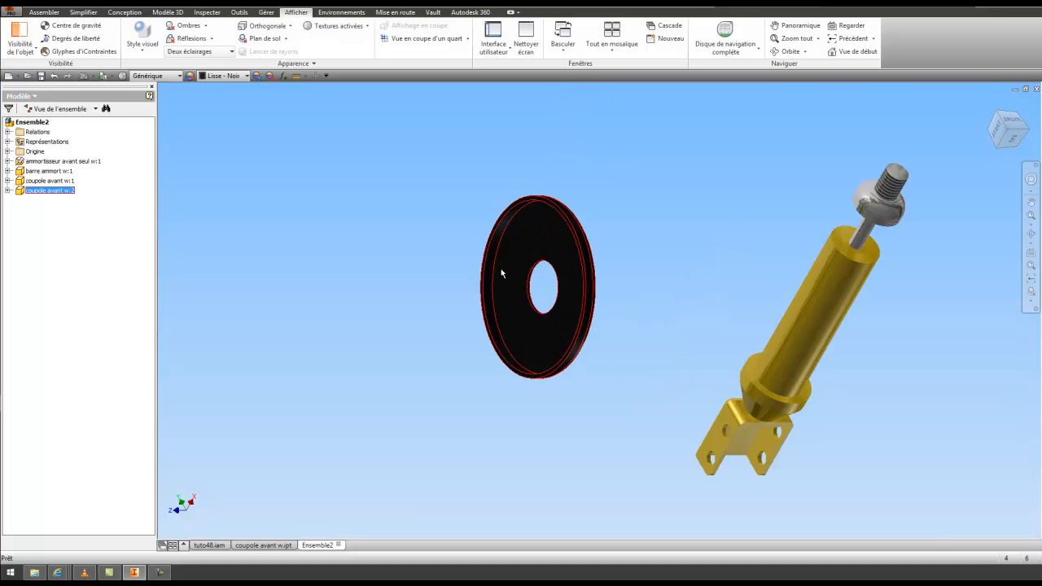
pyautogui.scroll(-3, 500, 269)
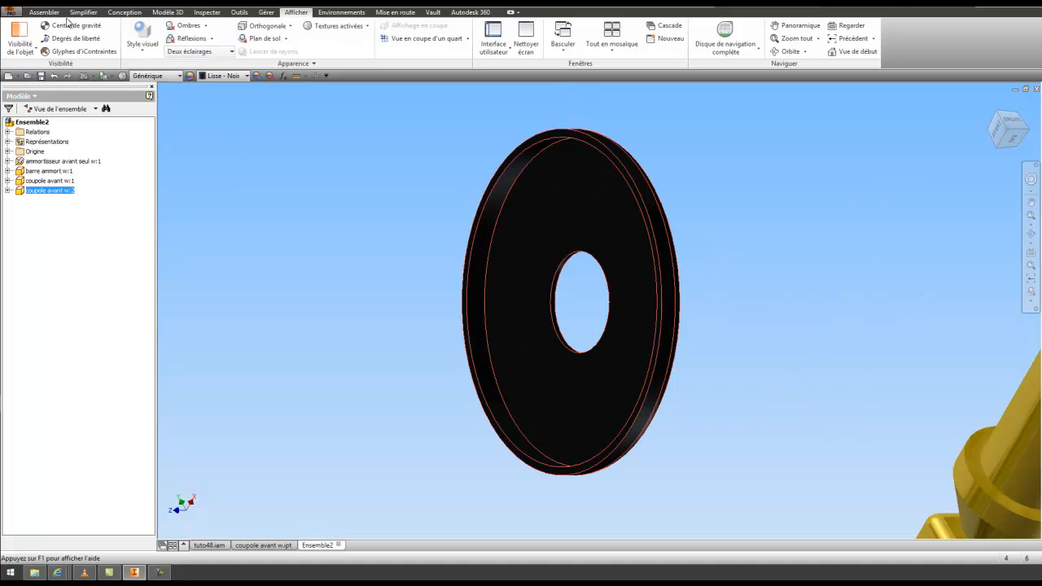
# Step: Apply an opposed Insert constraint between the copied cup's hole edge and the circular edge of the damper body's lower collar
pyautogui.click(44, 12)
pyautogui.click(165, 35)
pyautogui.click(152, 129)
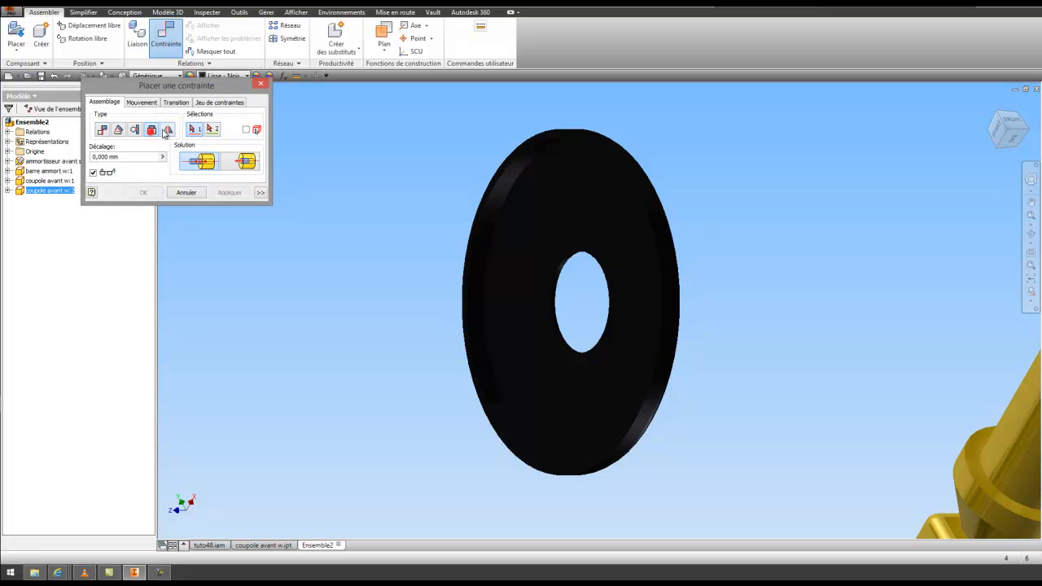
pyautogui.scroll(3, 568, 261)
pyautogui.click(568, 260)
pyautogui.scroll(-5, 647, 325)
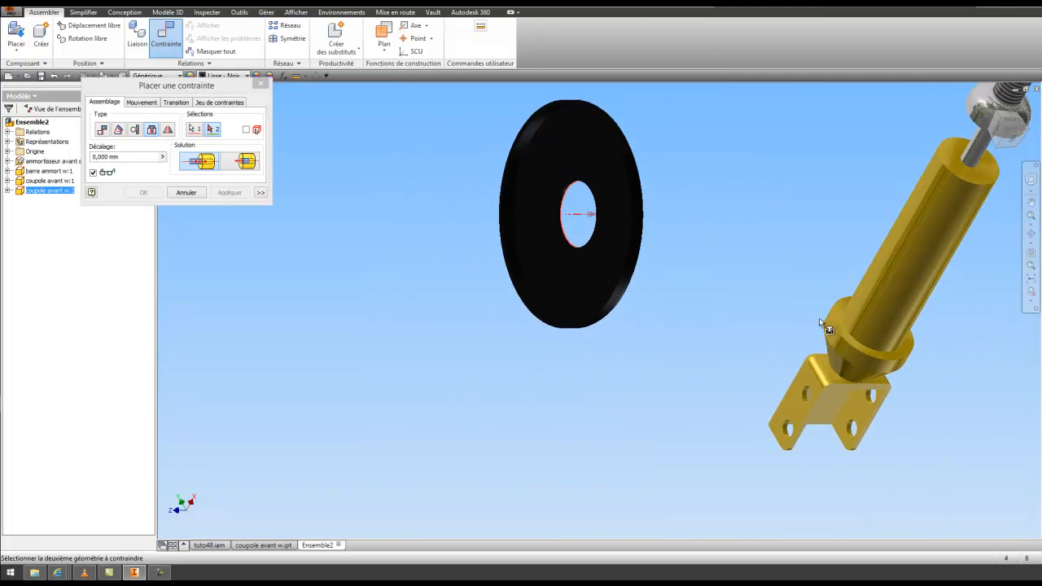
pyautogui.scroll(3, 865, 330)
pyautogui.click(861, 341)
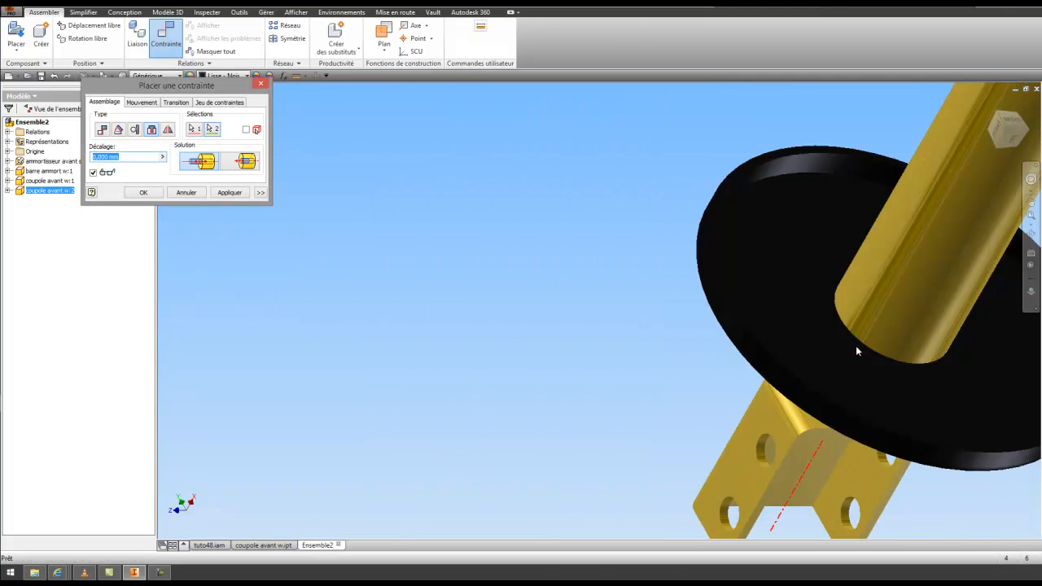
pyautogui.scroll(-3, 860, 349)
pyautogui.click(235, 195)
# Step: Apply an aligned Insert constraint with zero offset between the remaining cup's hole edge and the circular edge of the rod's rounded head
pyautogui.moveTo(521, 244); pyautogui.dragTo(386, 382, button='middle')
pyautogui.scroll(3, 600, 188)
pyautogui.moveTo(599, 168); pyautogui.dragTo(556, 293, button='middle')
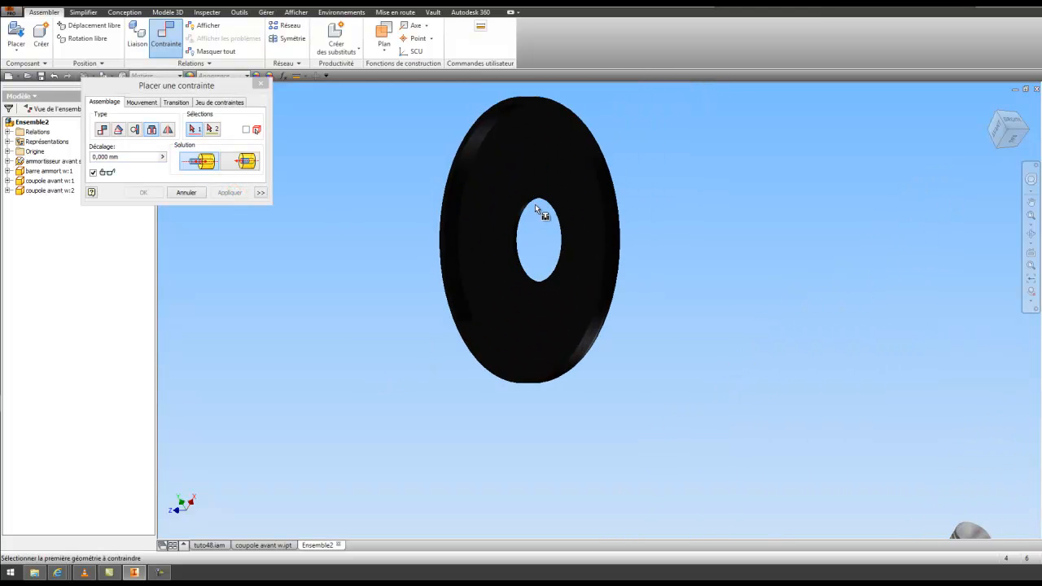
pyautogui.scroll(2, 540, 205)
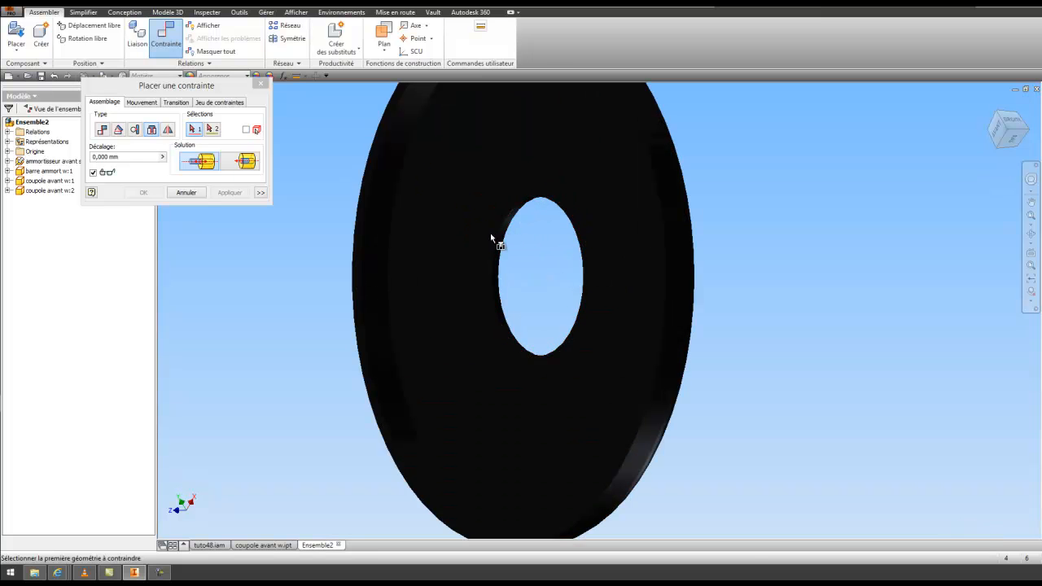
pyautogui.click(554, 206)
pyautogui.scroll(-4, 781, 296)
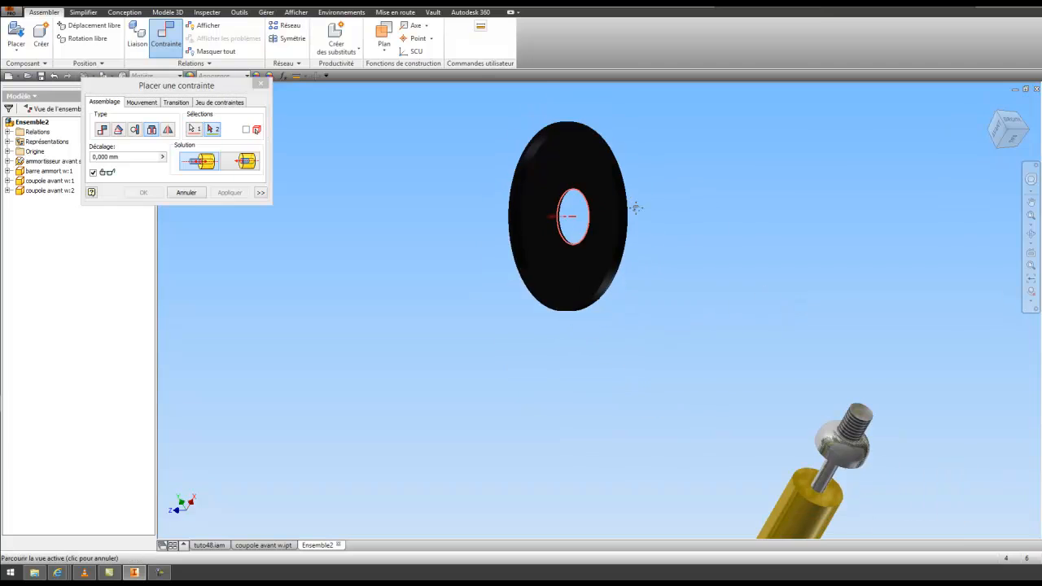
pyautogui.click(790, 424)
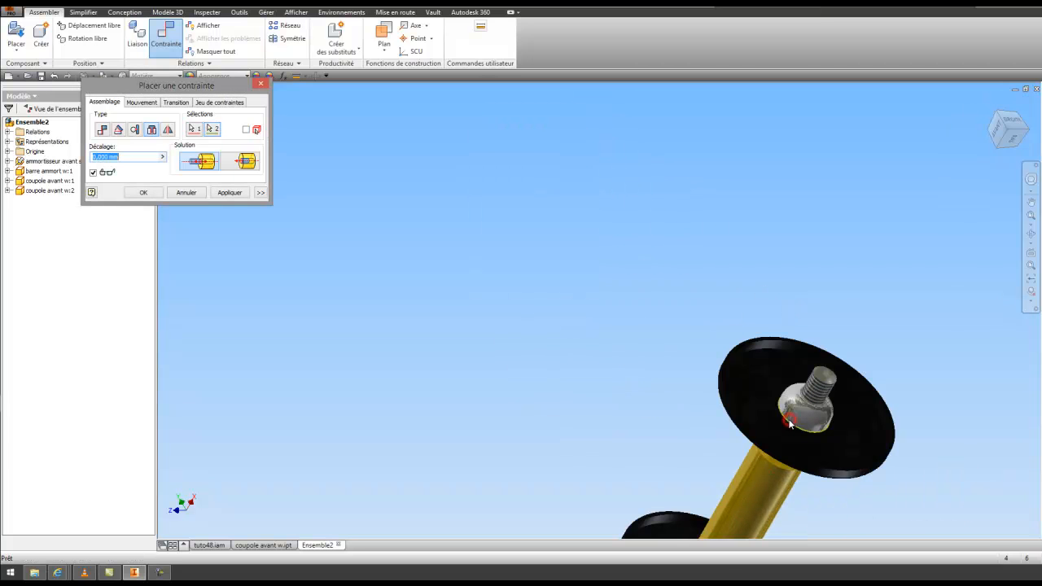
pyautogui.click(236, 165)
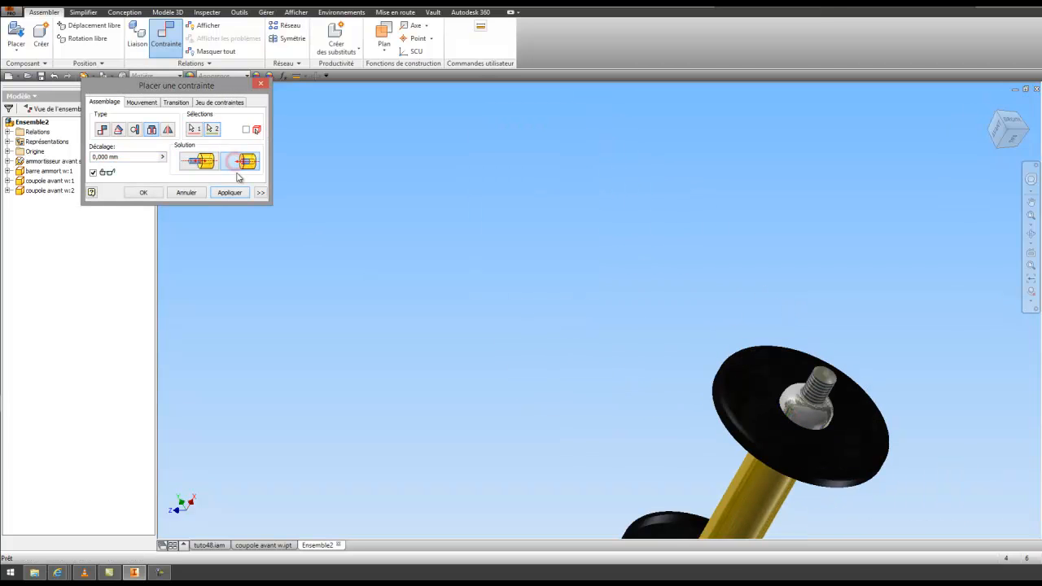
pyautogui.scroll(4, 839, 418)
pyautogui.scroll(-3, 651, 419)
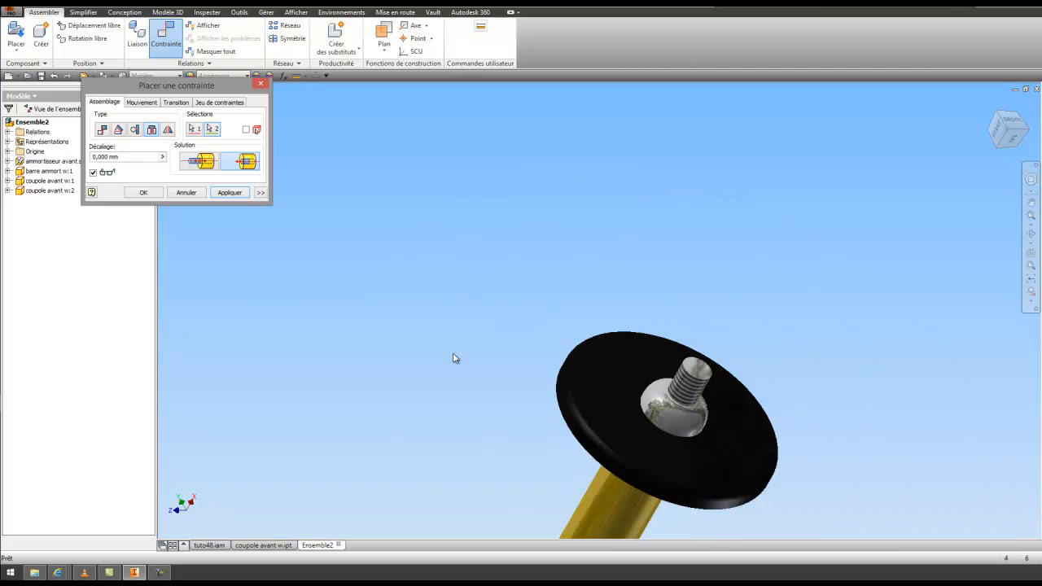
pyautogui.click(140, 193)
# Step: Inspect the assembled shock absorber from several angles and test how the upper cup moves along the damper body
pyautogui.moveTo(512, 270); pyautogui.dragTo(534, 222, button='middle')
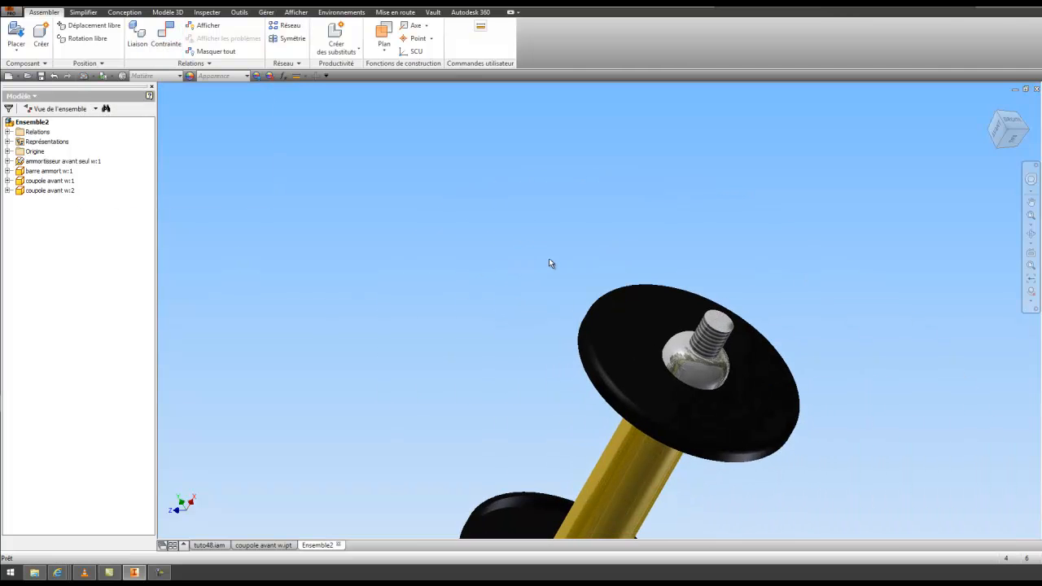
pyautogui.scroll(-3, 550, 259)
pyautogui.press('F4')
pyautogui.moveTo(568, 291); pyautogui.dragTo(529, 263)
pyautogui.moveTo(556, 287); pyautogui.dragTo(555, 202, button='middle')
pyautogui.rightClick(571, 256)
pyautogui.click(501, 249)
pyautogui.moveTo(544, 252); pyautogui.dragTo(569, 277)
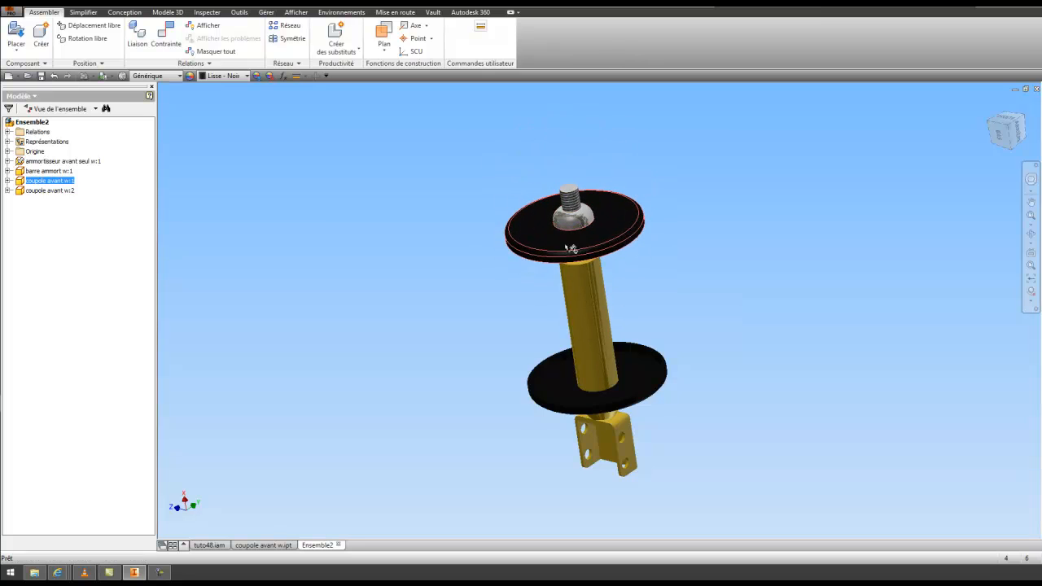
pyautogui.moveTo(594, 292); pyautogui.dragTo(587, 302, button='middle')
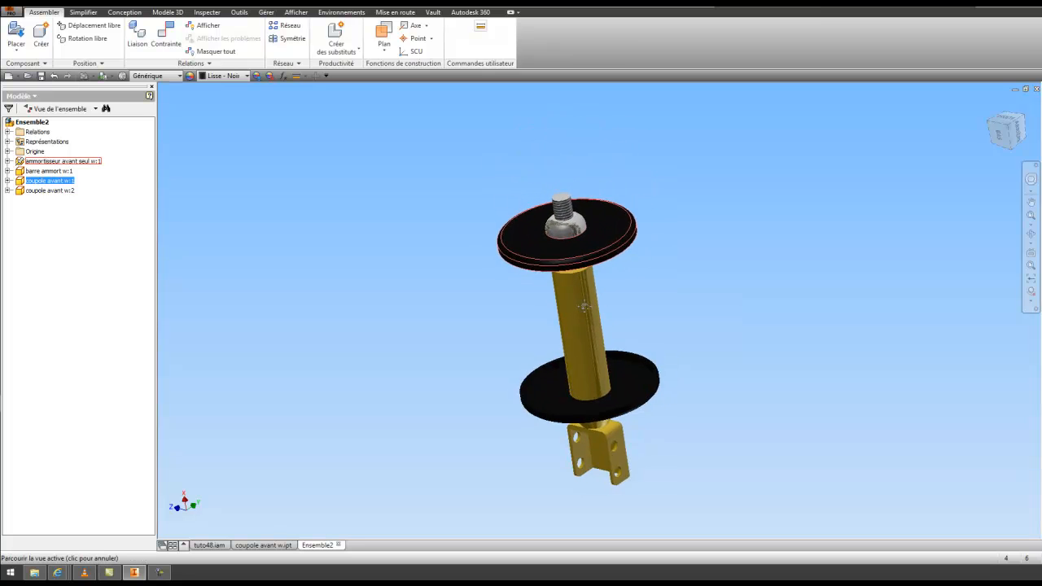
pyautogui.click(515, 289)
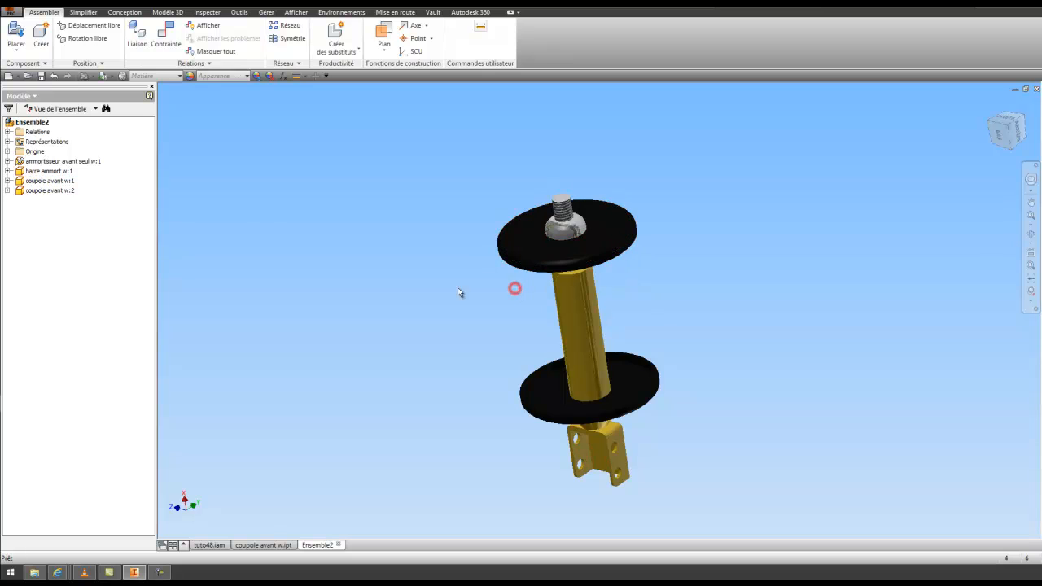
# Step: Create a new part and start a 2D sketch on its XY origin plane
pyautogui.click(17, 76)
pyautogui.click(30, 135)
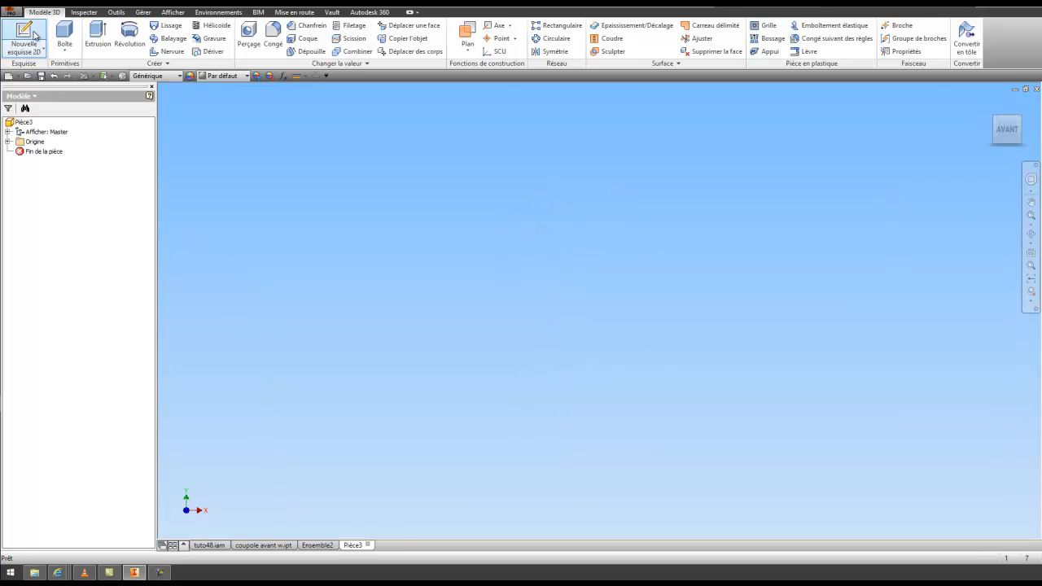
pyautogui.click(35, 36)
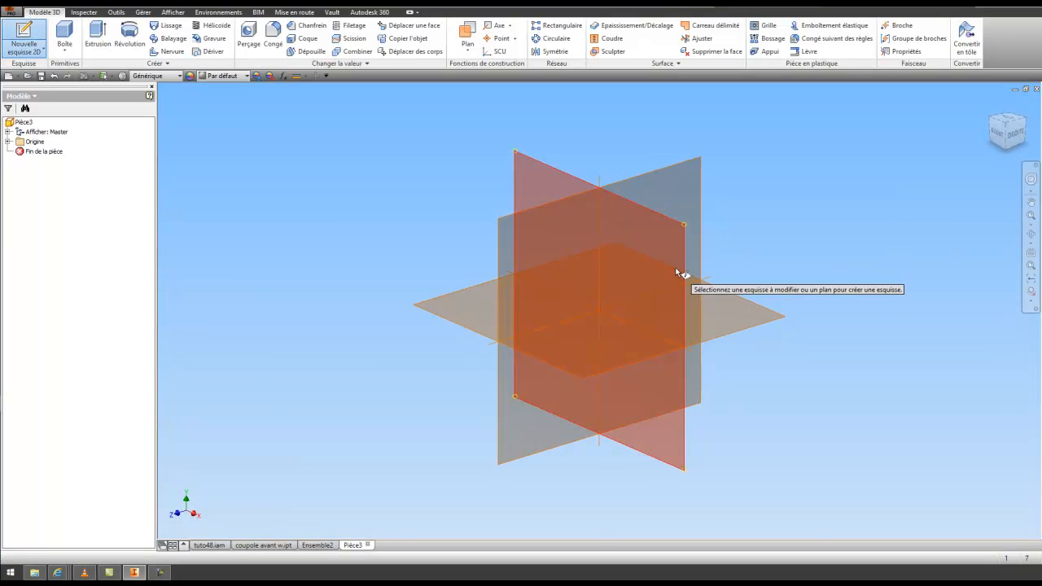
pyautogui.click(676, 268)
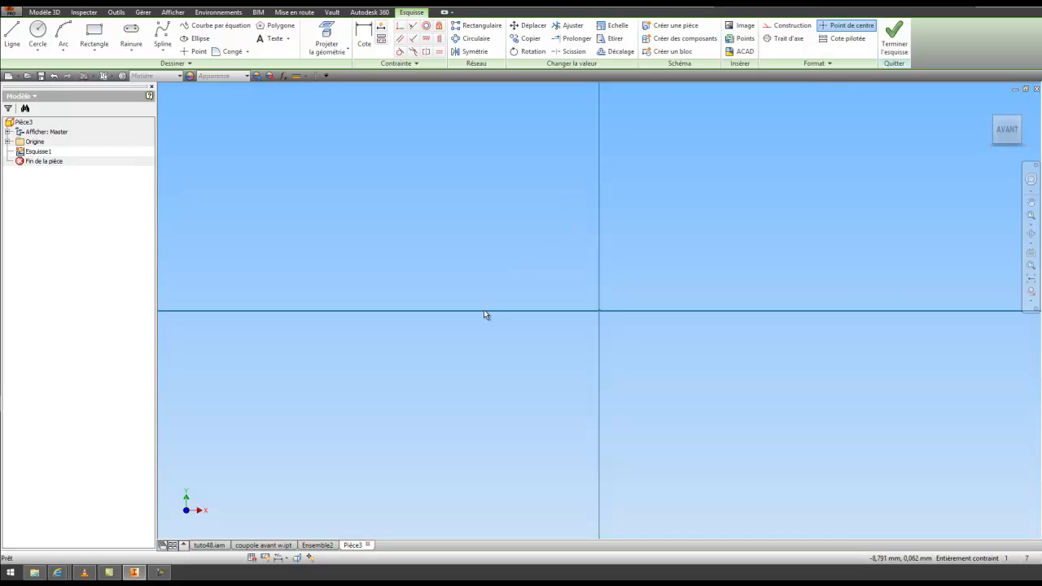
# Step: Check the cup part, sketch a 120 mm diameter circle centred on the new part's origin, and finish the sketch
pyautogui.click(259, 547)
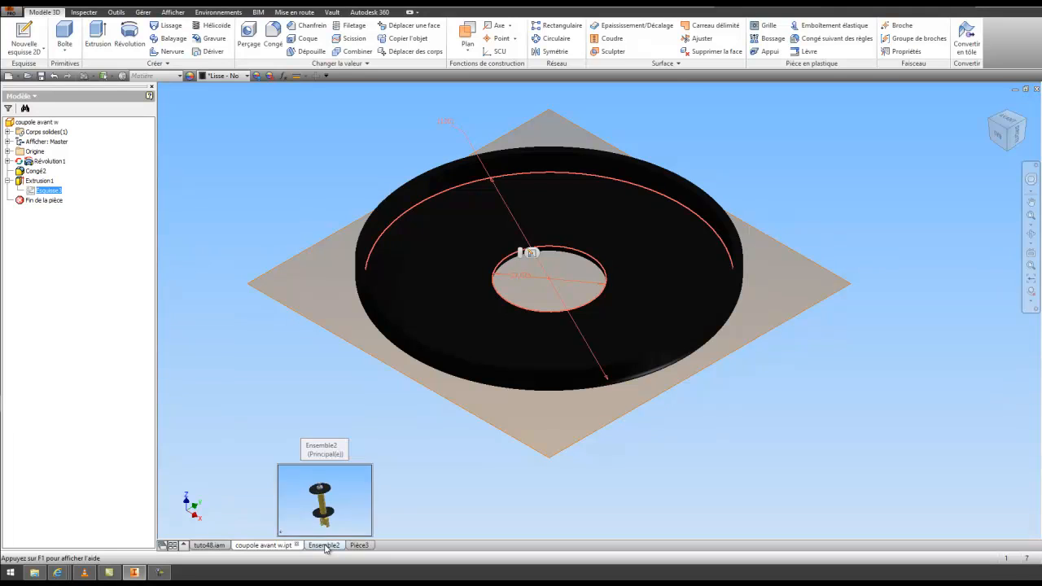
pyautogui.click(356, 546)
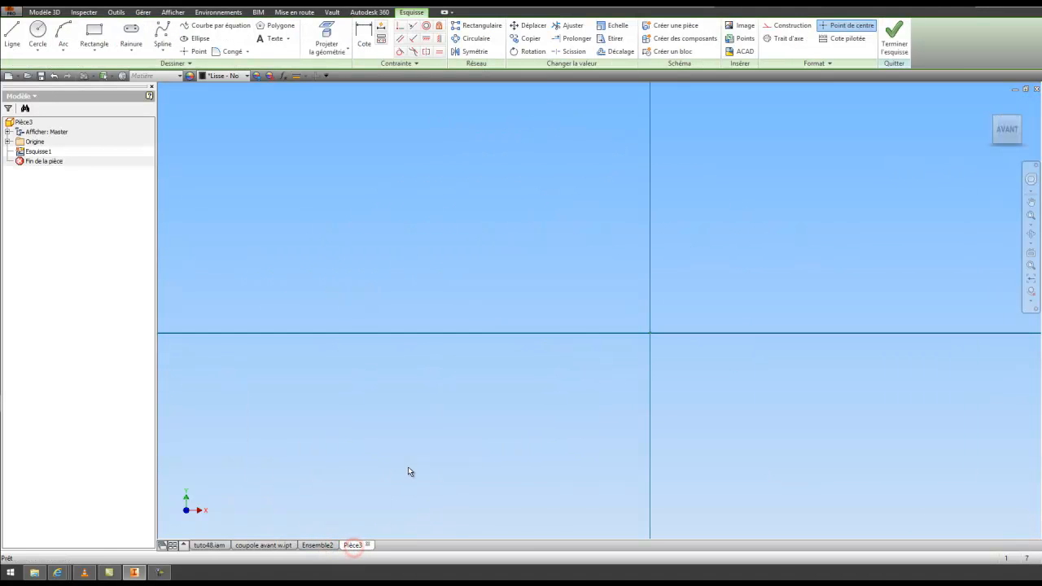
pyautogui.click(38, 31)
pyautogui.click(525, 340)
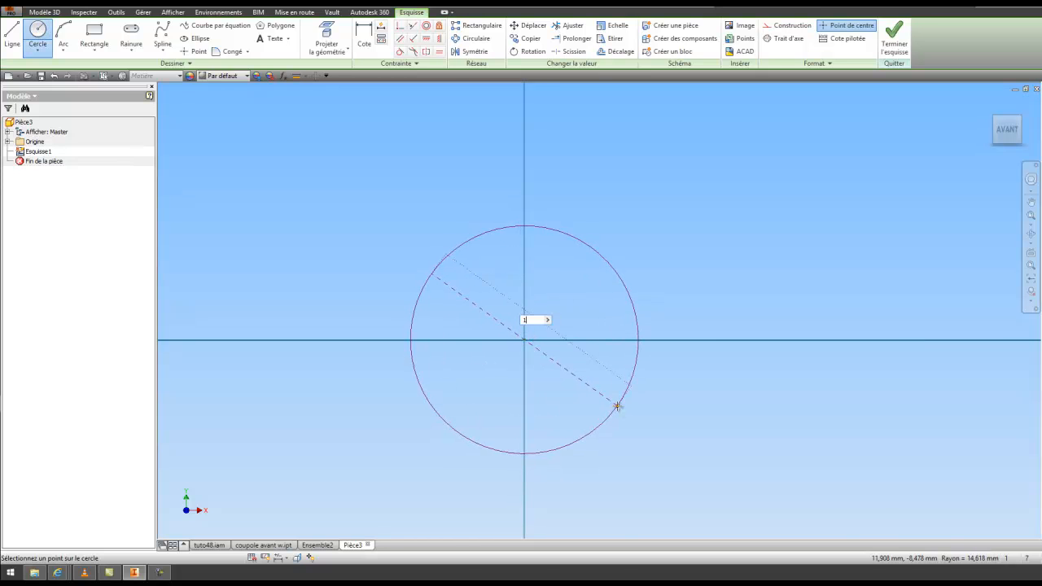
pyautogui.write('120')
pyautogui.press('Return')
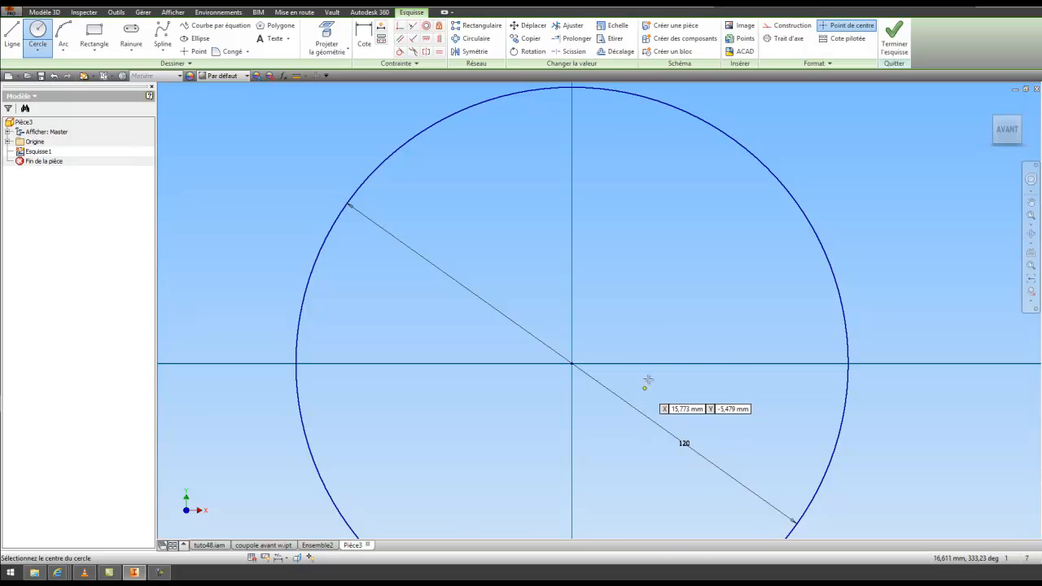
pyautogui.rightClick(656, 330)
pyautogui.click(676, 330)
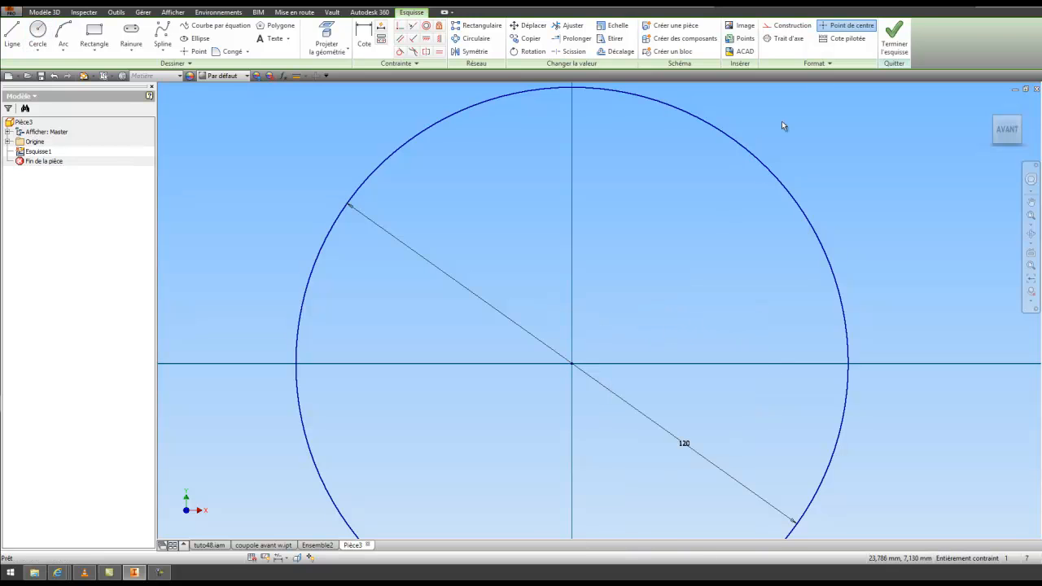
pyautogui.click(898, 45)
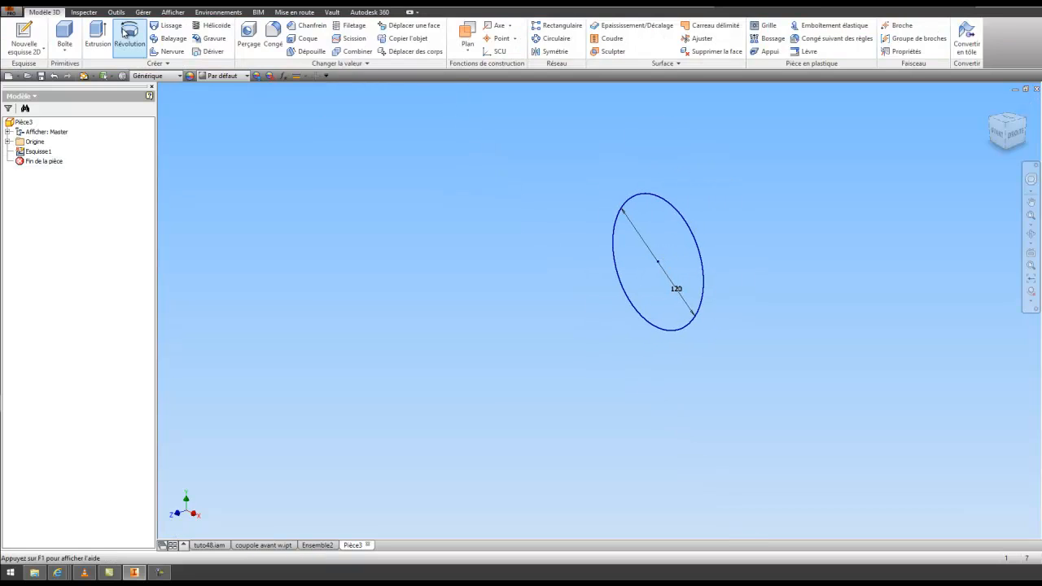
# Step: Extrude the circle into a solid cylinder with its distance defined by the parameter hauteur_ressort = 200
pyautogui.click(98, 34)
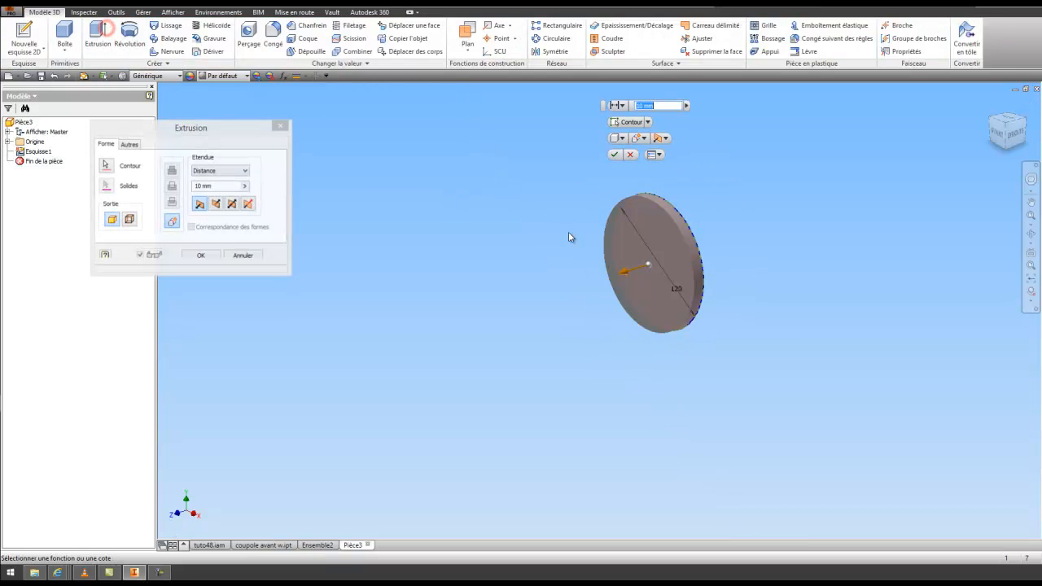
pyautogui.doubleClick(216, 186)
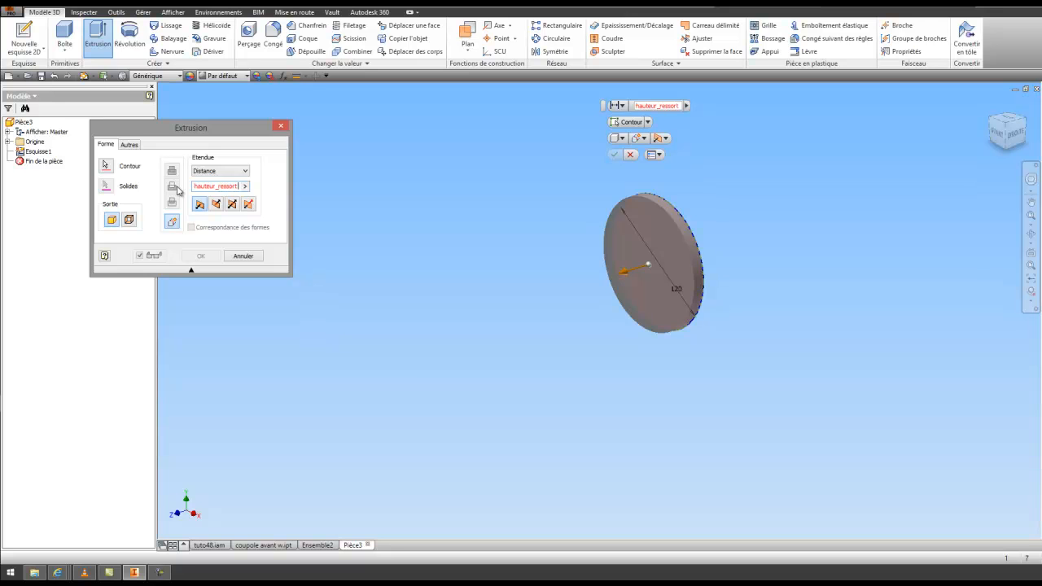
pyautogui.write('00')
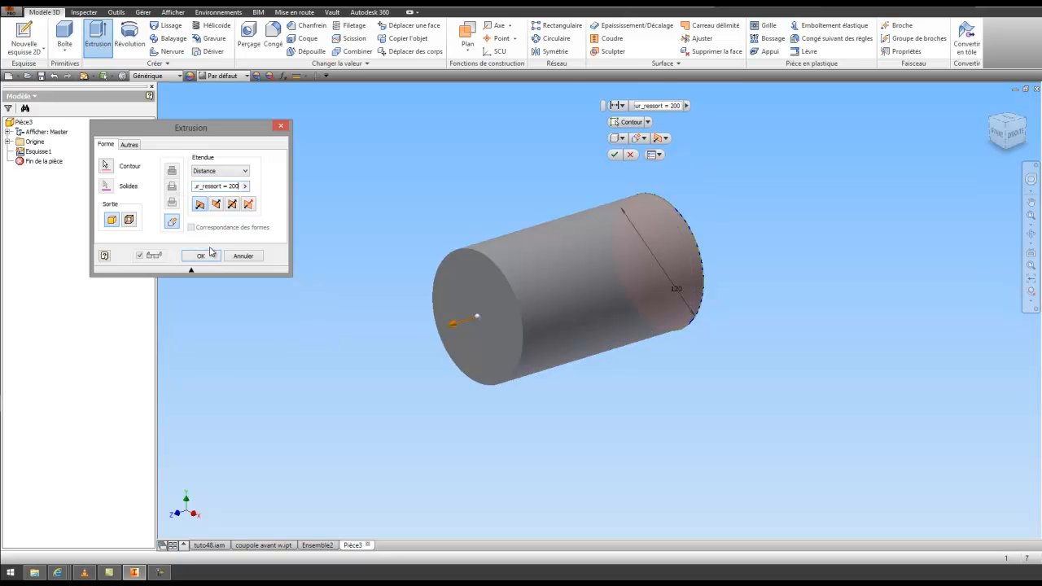
pyautogui.click(201, 256)
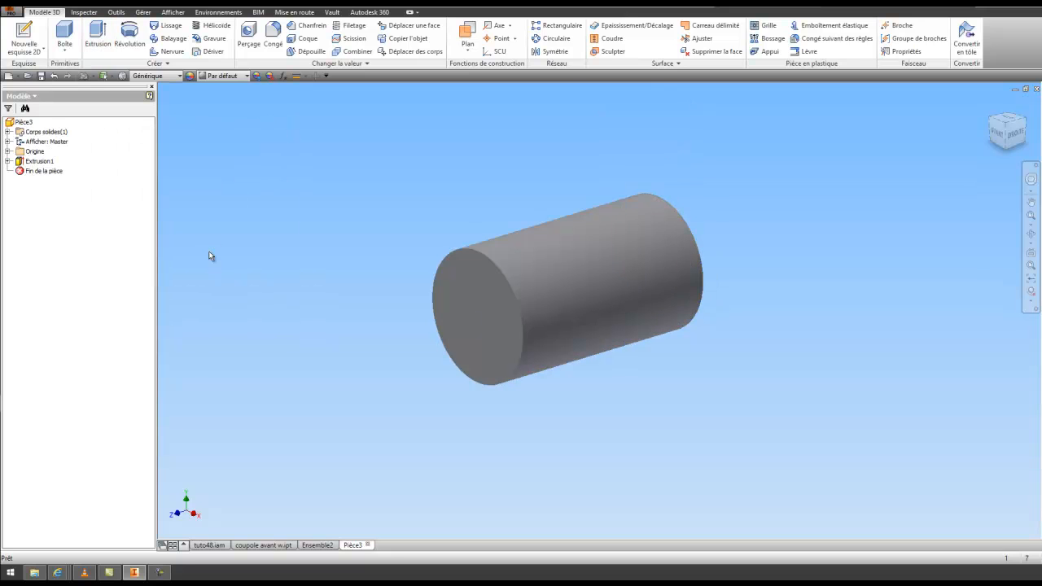
# Step: Make the cylinder's extrusion feature adaptive
pyautogui.rightClick(41, 161)
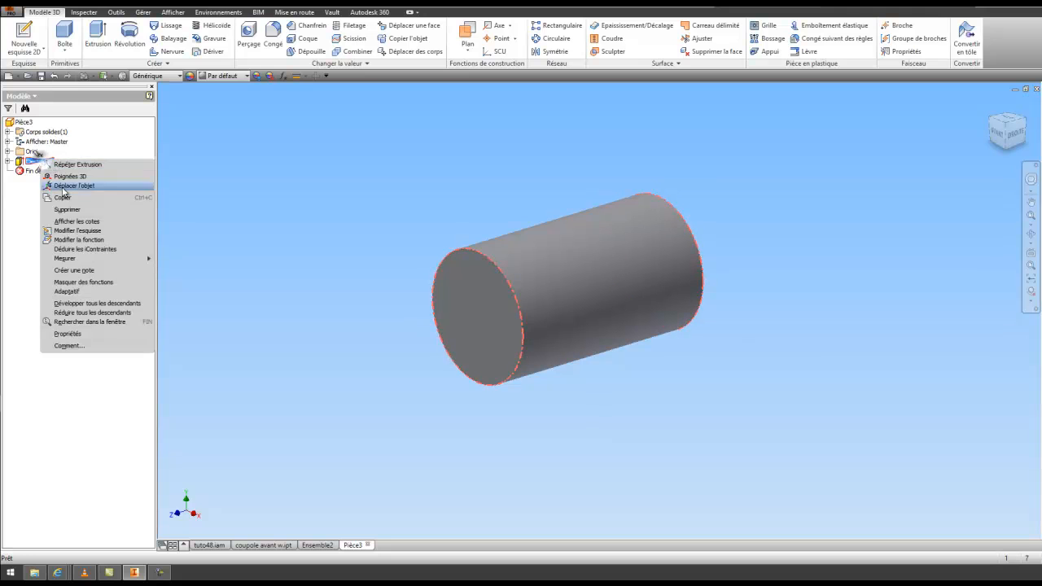
pyautogui.click(80, 291)
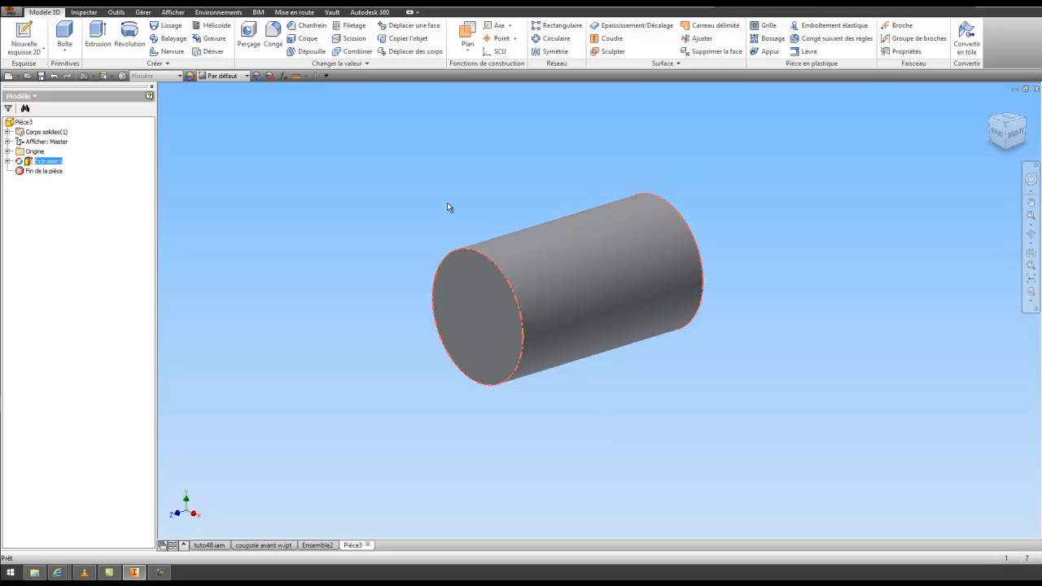
pyautogui.moveTo(448, 199); pyautogui.dragTo(446, 204, button='middle')
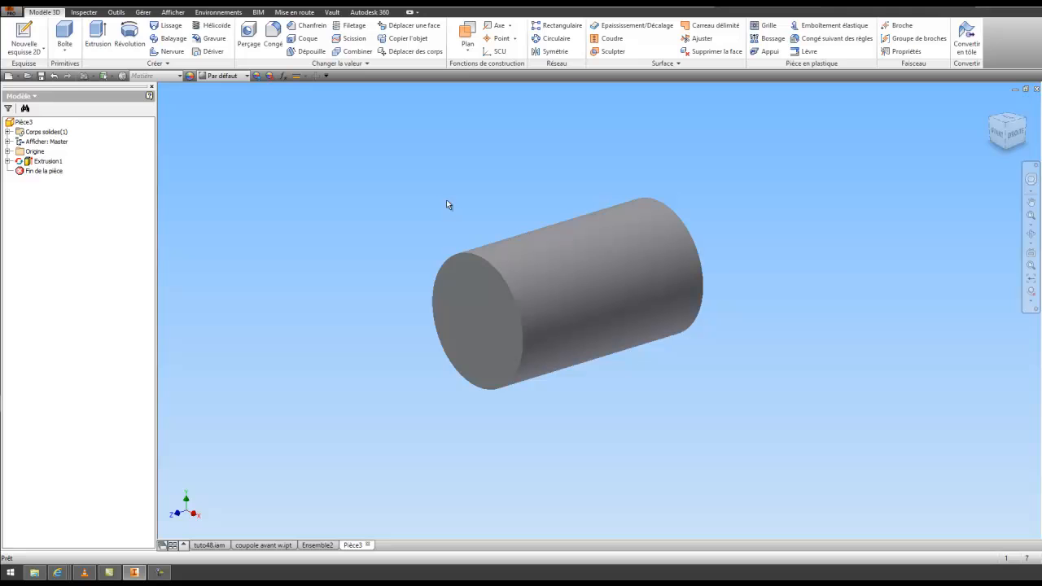
# Step: Start a new sketch on the XZ origin plane running lengthwise through the cylinder
pyautogui.click(7, 152)
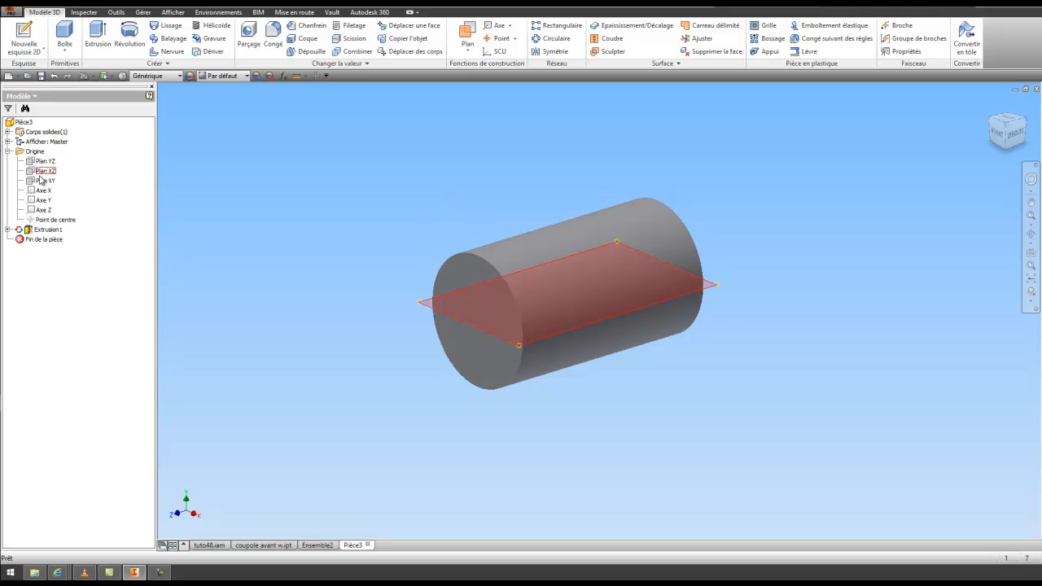
pyautogui.rightClick(41, 174)
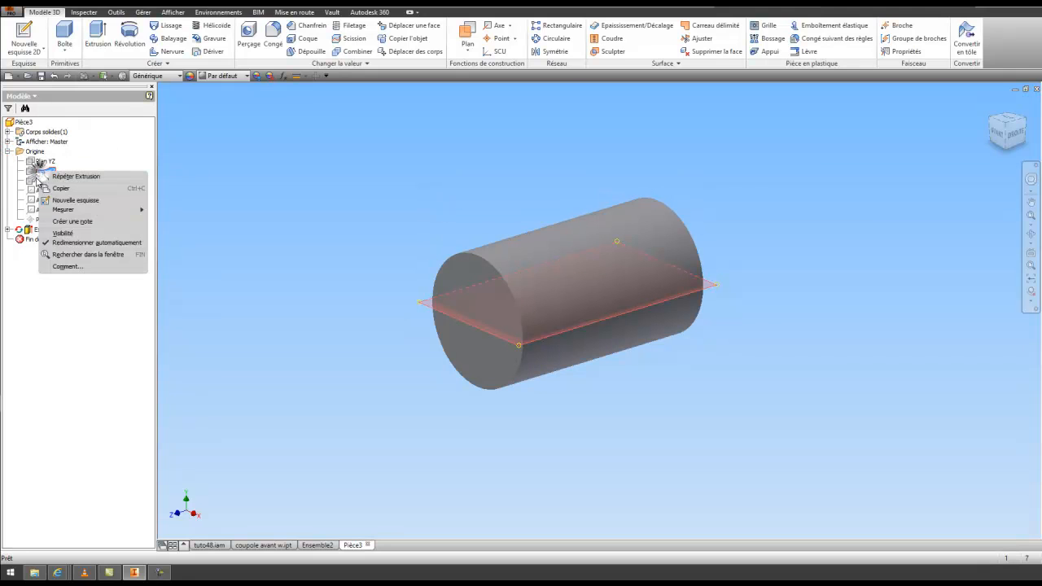
pyautogui.click(70, 200)
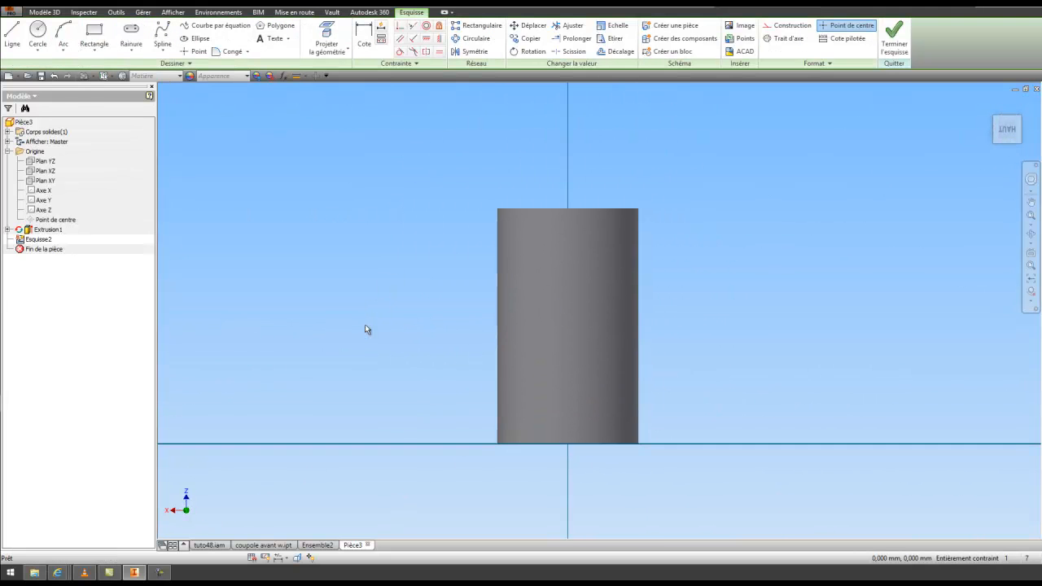
# Step: Section the cylinder with a half-section view on the XZ plane at zero offset
pyautogui.click(172, 12)
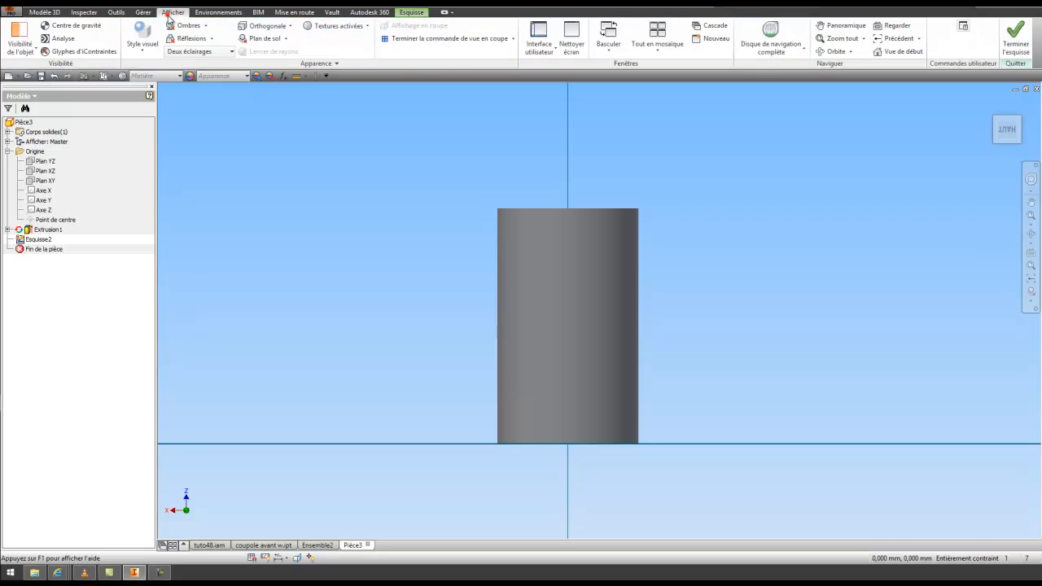
pyautogui.click(513, 38)
pyautogui.click(449, 77)
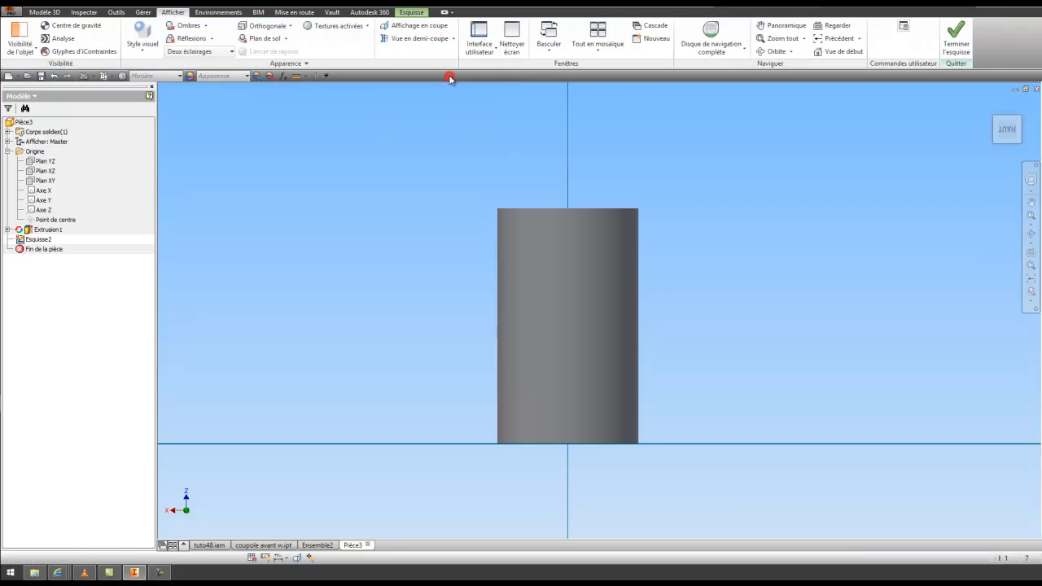
pyautogui.click(45, 171)
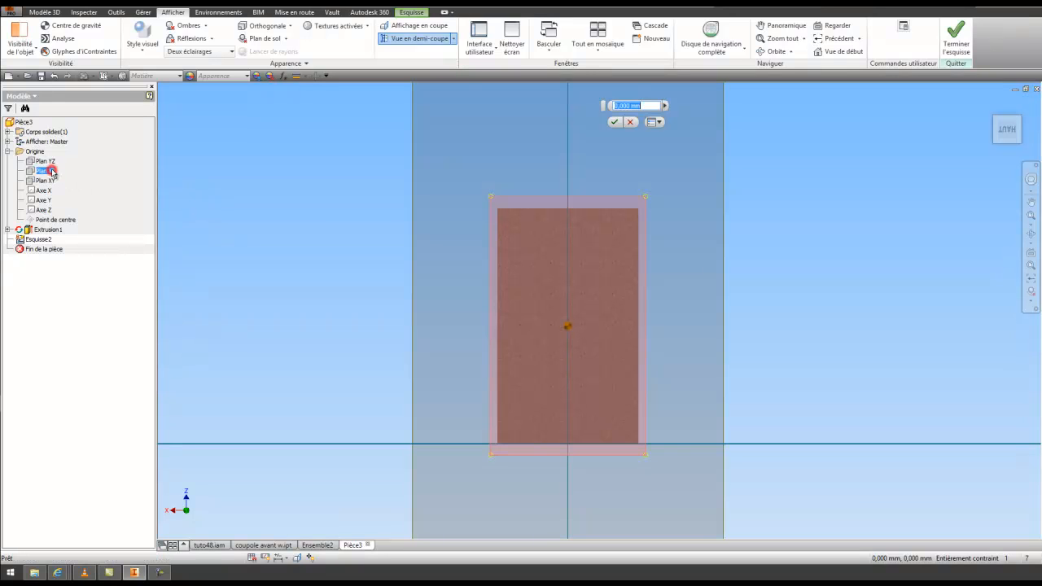
pyautogui.click(615, 123)
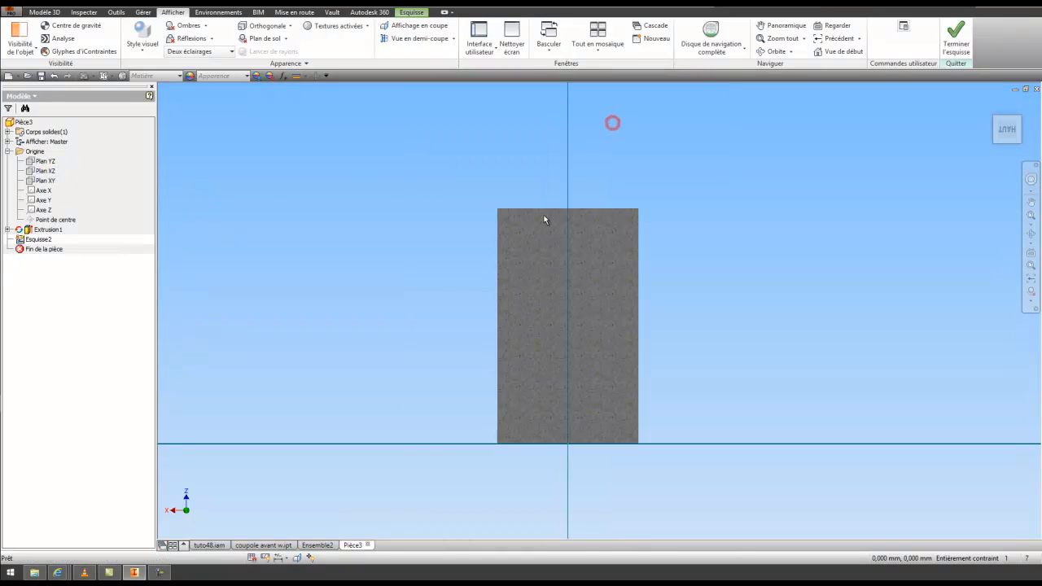
pyautogui.scroll(3, 456, 259)
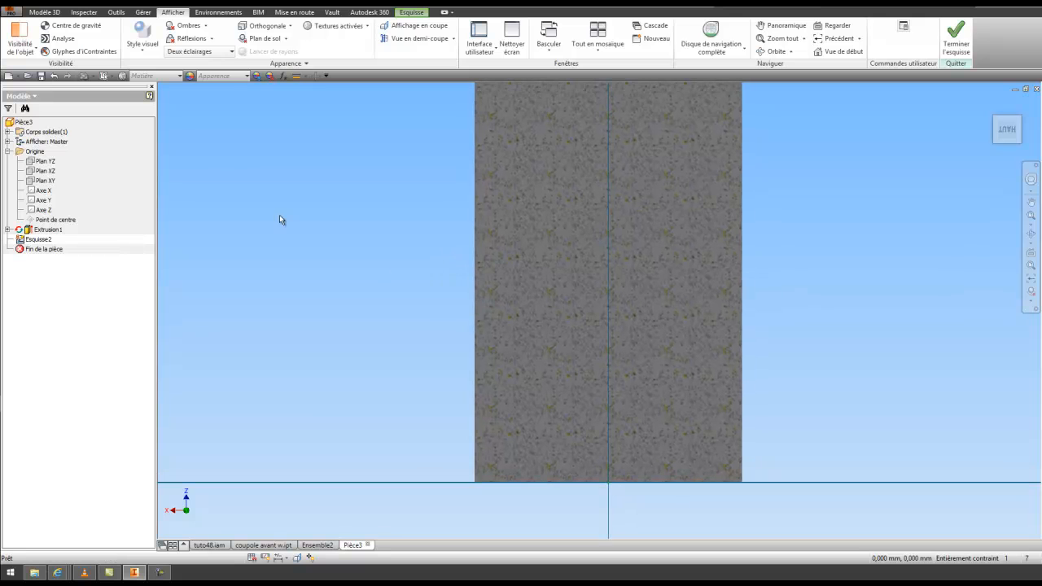
pyautogui.click(45, 12)
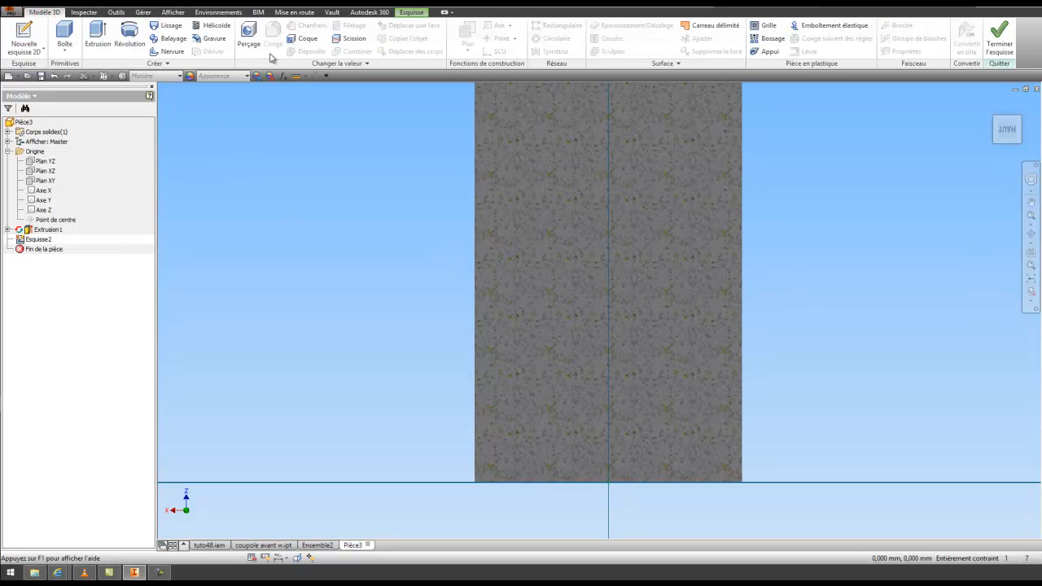
# Step: Project the cylinder's long side edge and the adjoining base edge into the sketch
pyautogui.click(402, 12)
pyautogui.click(327, 37)
pyautogui.scroll(3, 478, 436)
pyautogui.moveTo(440, 415); pyautogui.dragTo(427, 254, button='middle')
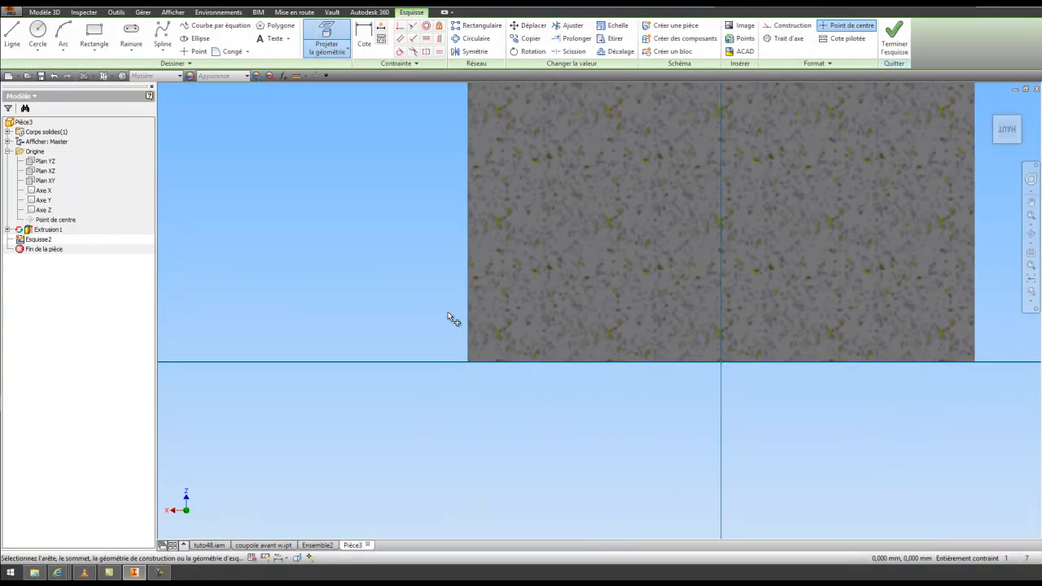
pyautogui.click(468, 333)
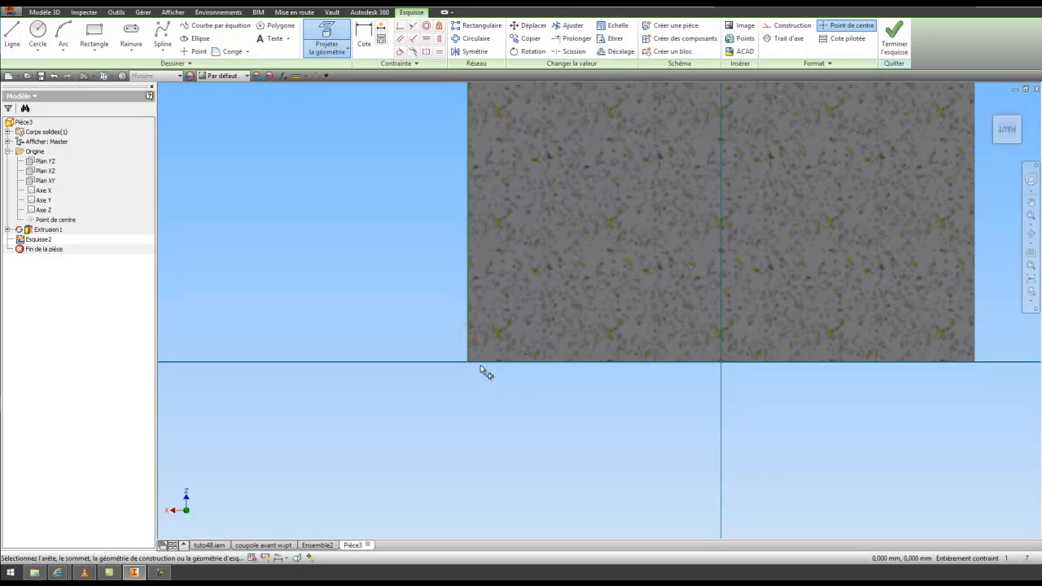
pyautogui.click(481, 361)
pyautogui.rightClick(383, 297)
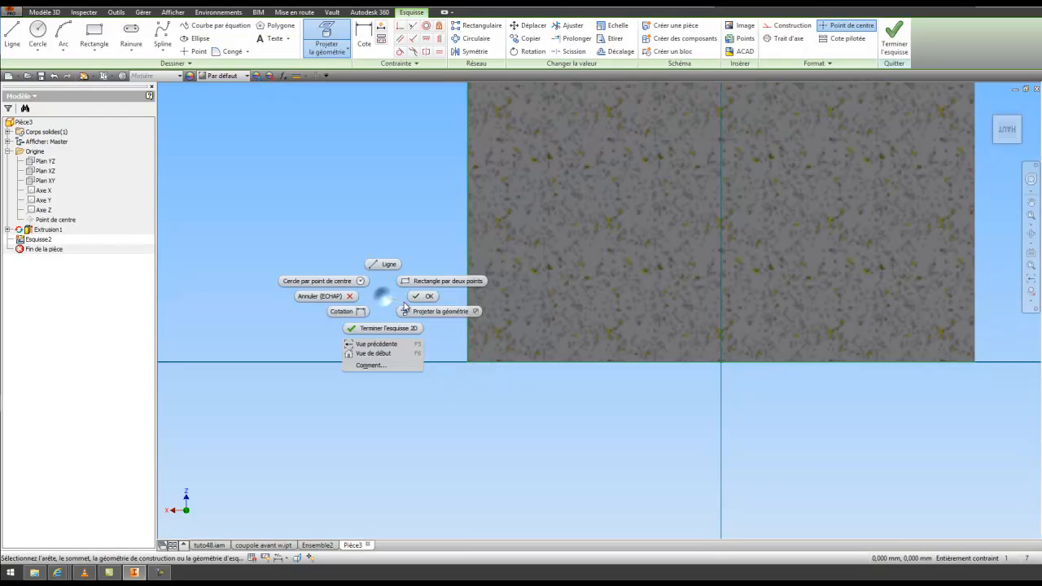
pyautogui.click(417, 296)
# Step: Draw an 8 mm diameter circle centred on the projected base edge, near the corner with the side edge
pyautogui.click(37, 35)
pyautogui.scroll(3, 486, 371)
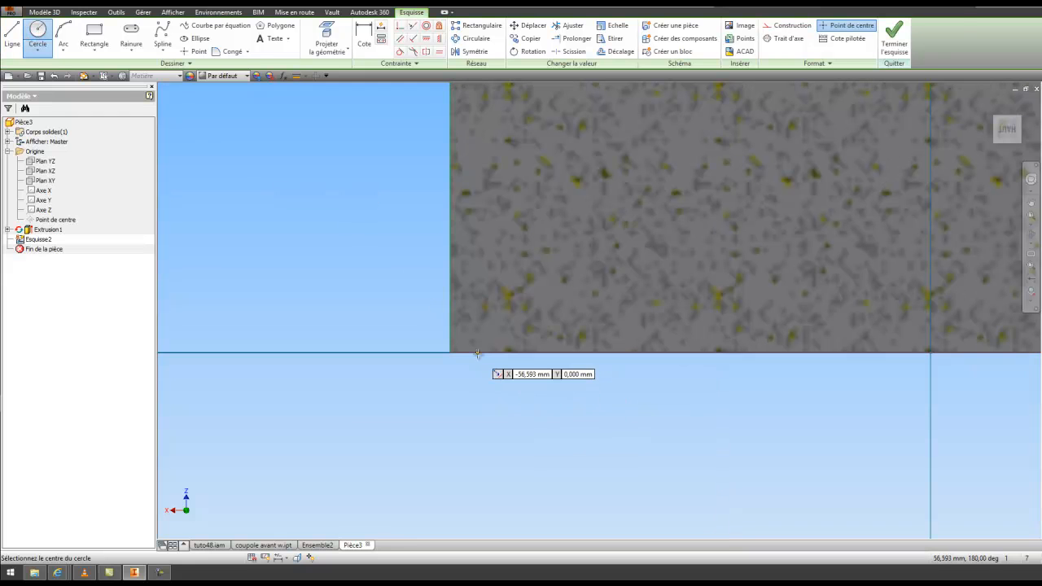
pyautogui.click(477, 354)
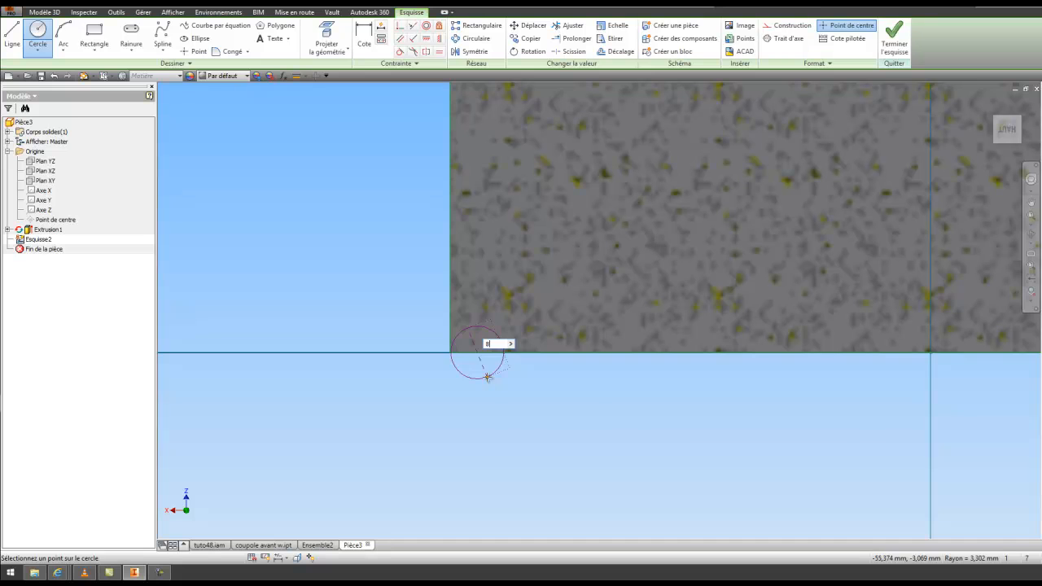
pyautogui.click(488, 380)
pyautogui.rightClick(520, 381)
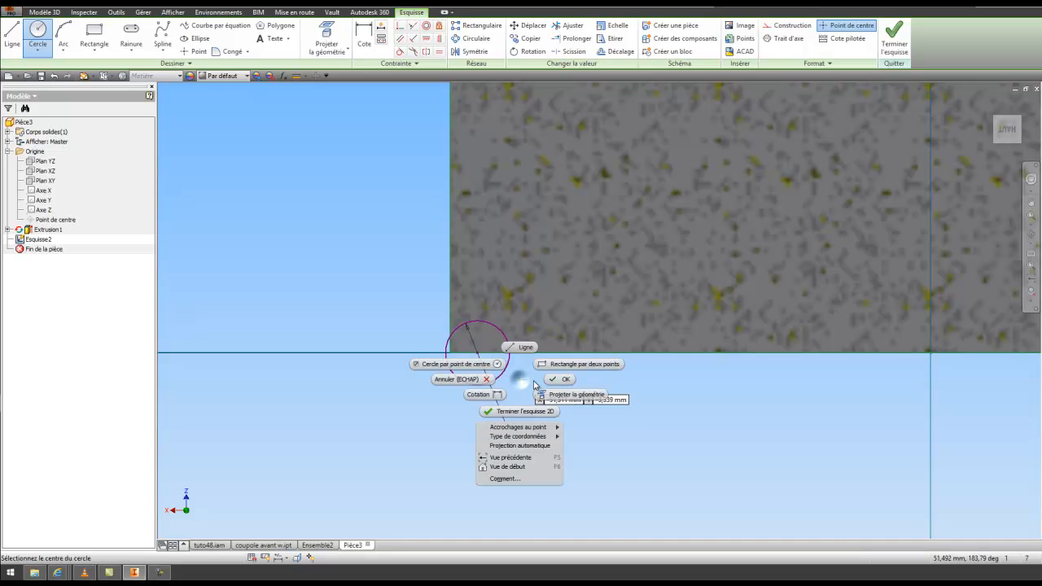
pyautogui.click(559, 379)
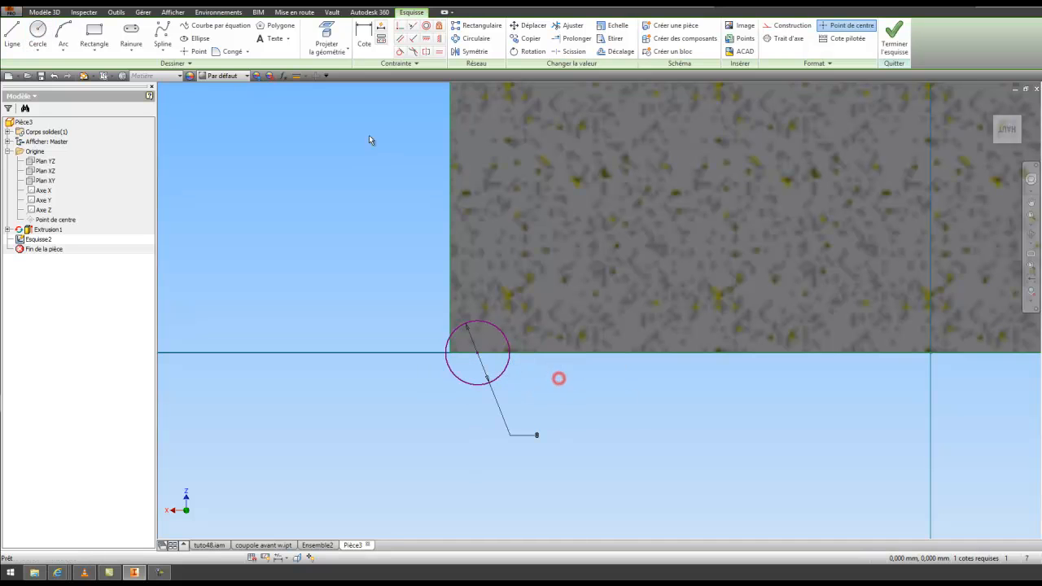
# Step: Make the circle tangent to the projected side edge of the cylinder
pyautogui.click(400, 51)
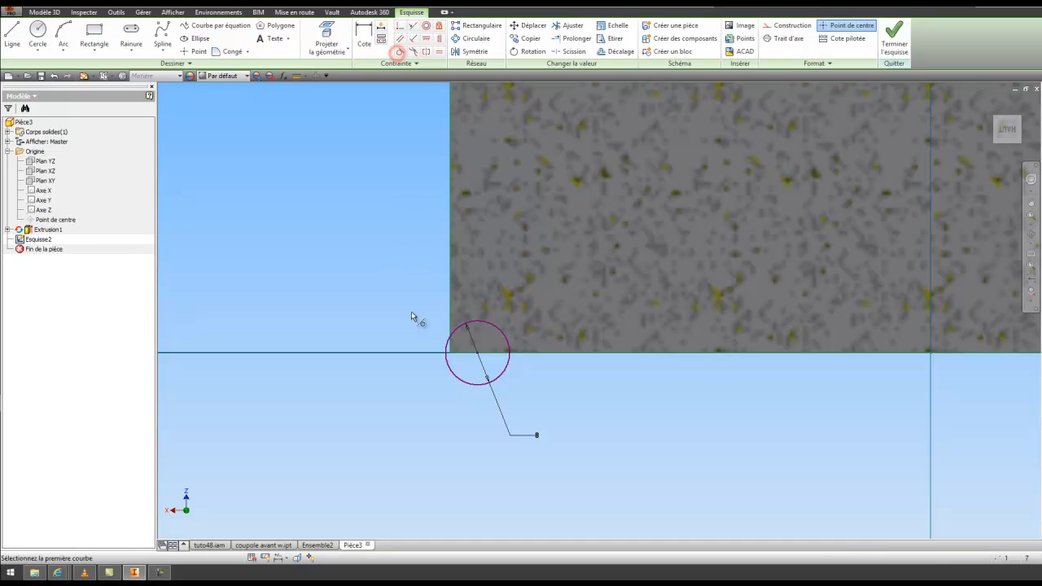
pyautogui.click(450, 369)
pyautogui.click(449, 359)
pyautogui.rightClick(561, 413)
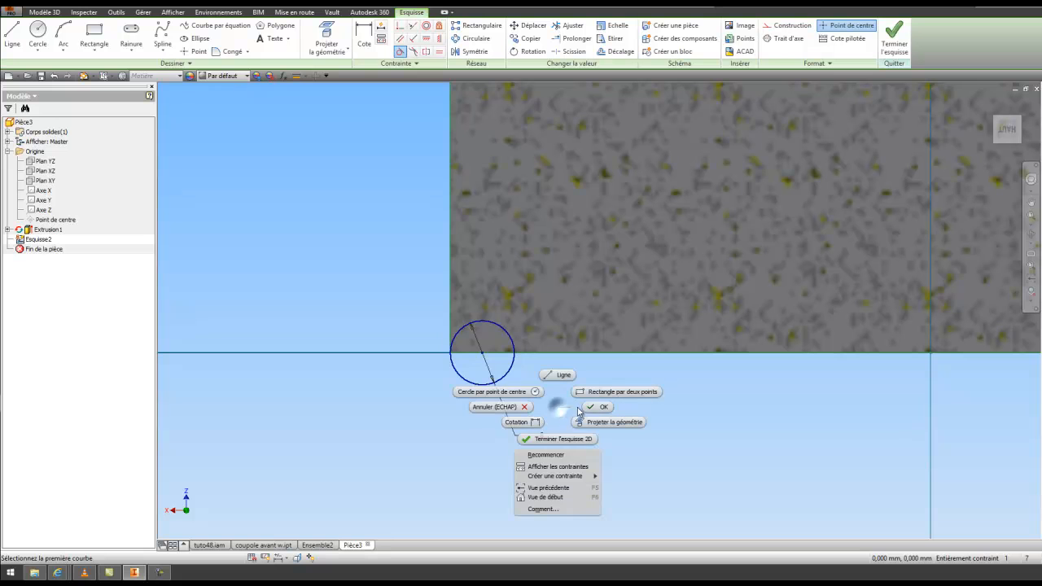
pyautogui.click(588, 408)
# Step: Draw a centerline along the cylinder's axis from the origin on the base to just past the opposite end, and finish the sketch
pyautogui.moveTo(588, 408)
pyautogui.mouseDown(button='middle')
pyautogui.moveTo(530, 429)
pyautogui.moveTo(485, 428)
pyautogui.mouseUp(button='middle')
pyautogui.scroll(-3, 503, 396)
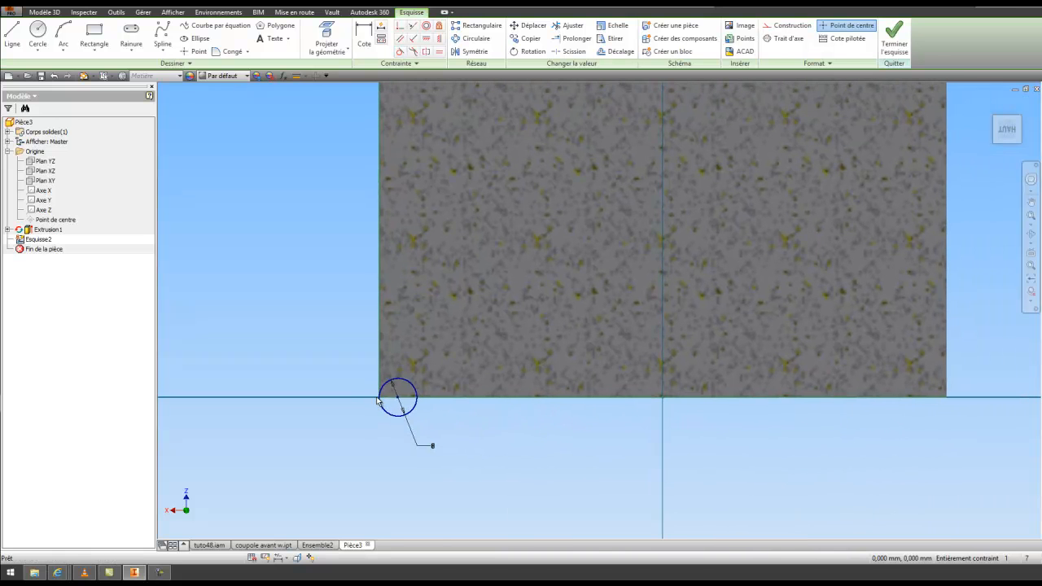
pyautogui.scroll(-3, 460, 424)
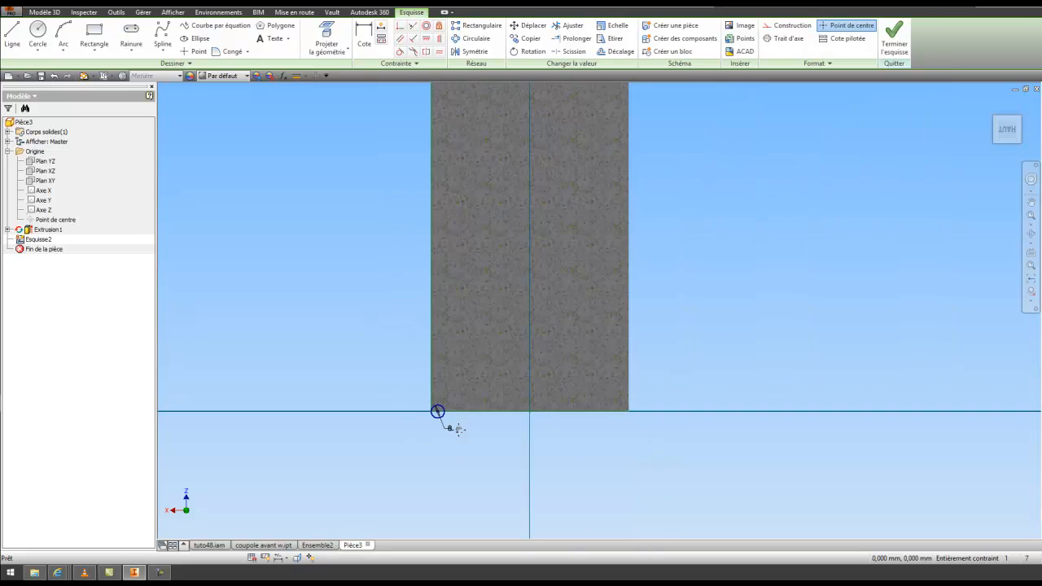
pyautogui.moveTo(462, 425); pyautogui.dragTo(454, 448, button='middle')
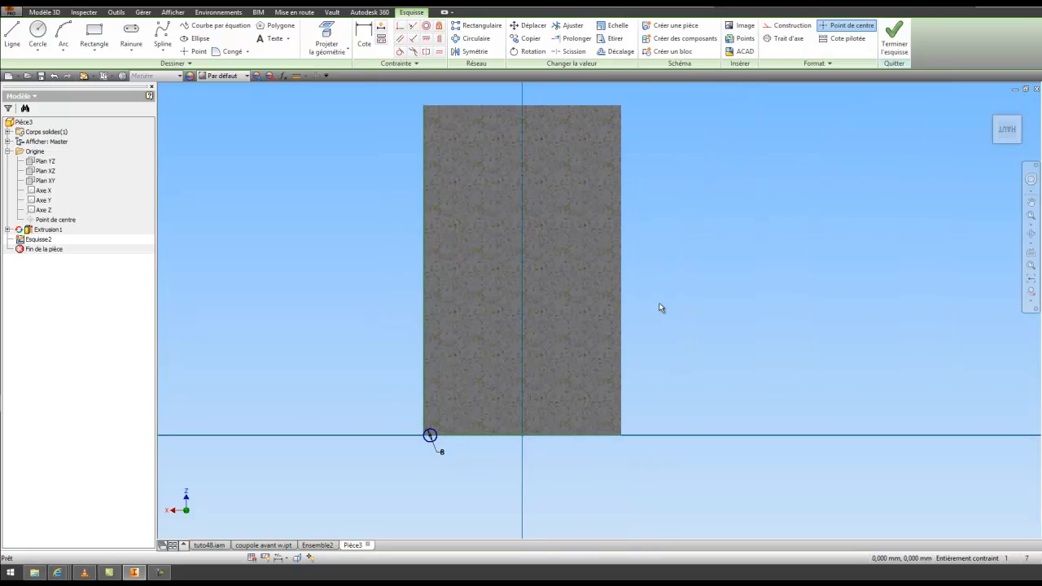
pyautogui.moveTo(662, 305); pyautogui.dragTo(658, 311, button='middle')
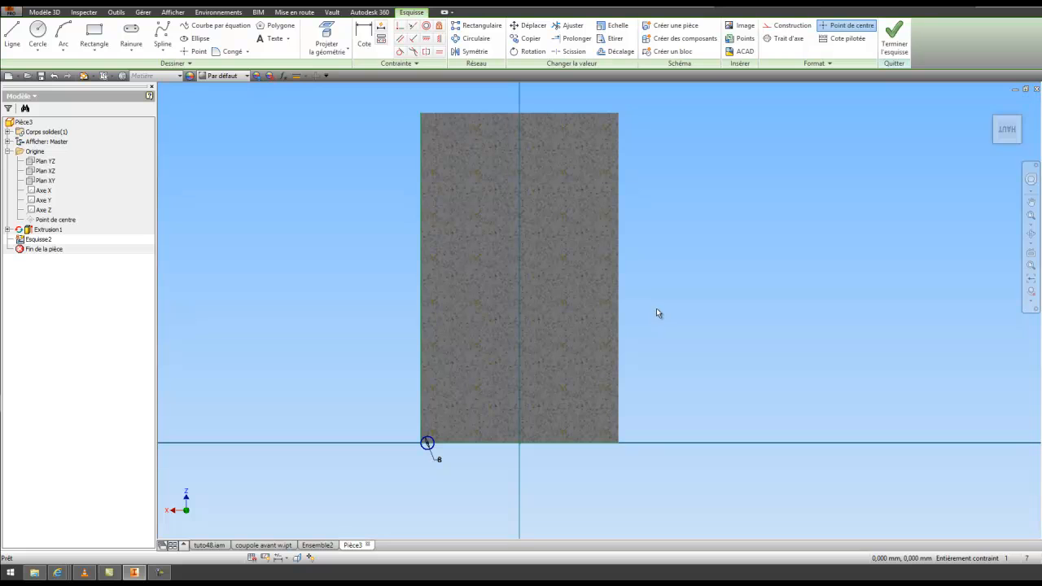
pyautogui.press('l')
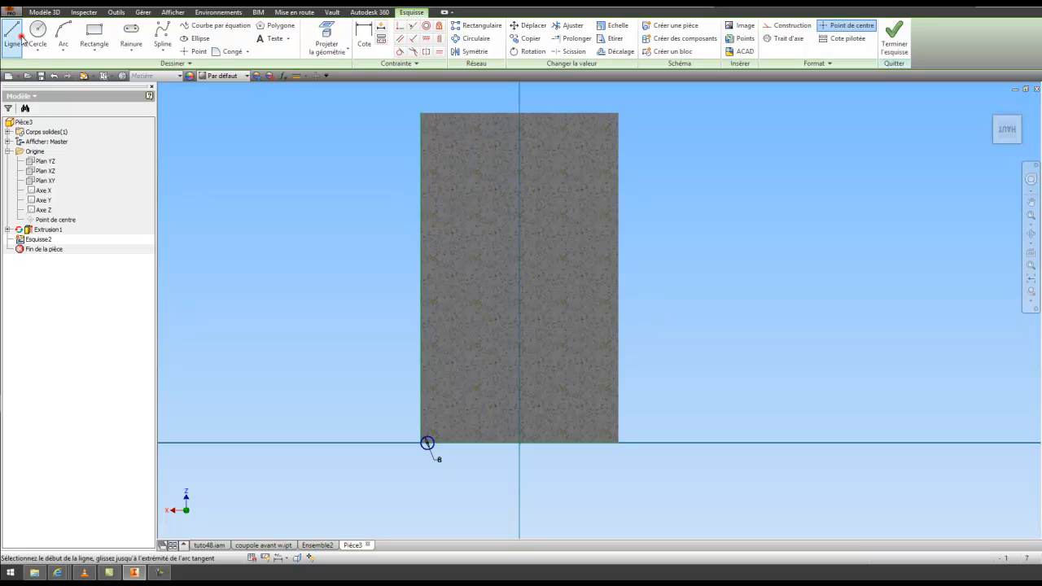
pyautogui.click(780, 39)
pyautogui.click(520, 442)
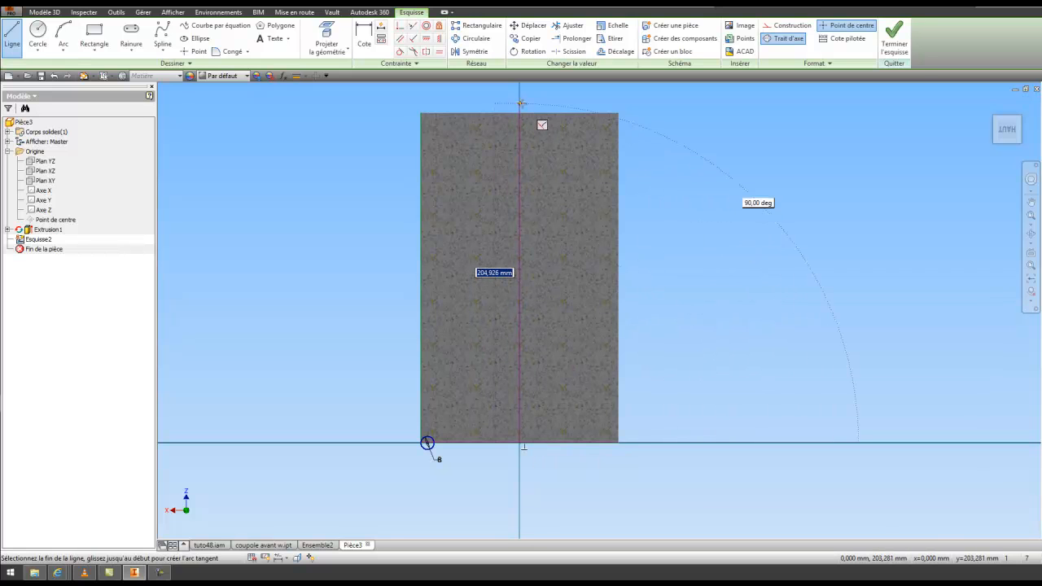
pyautogui.click(520, 113)
pyautogui.rightClick(539, 99)
pyautogui.click(568, 99)
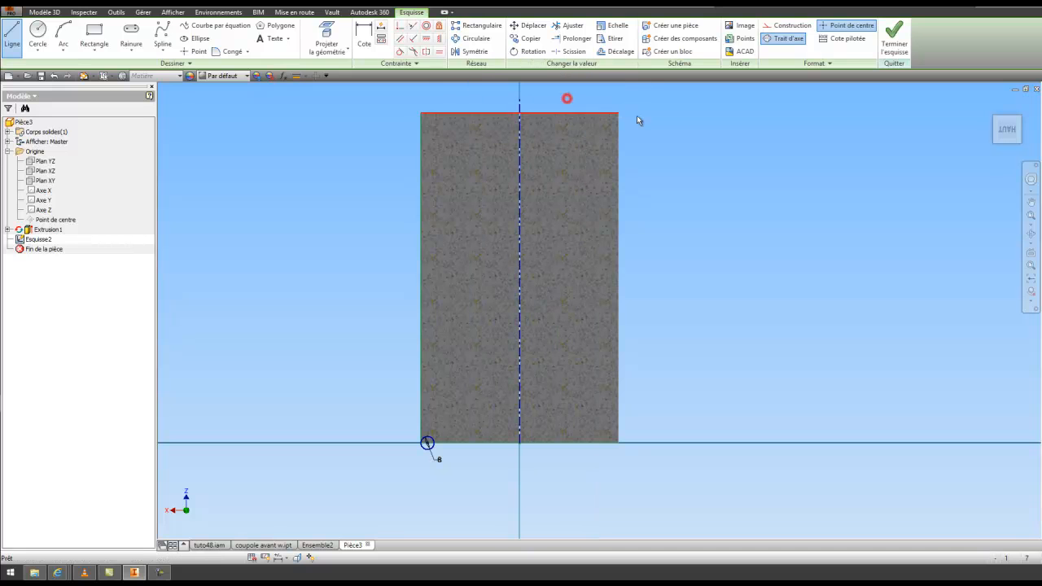
pyautogui.click(894, 46)
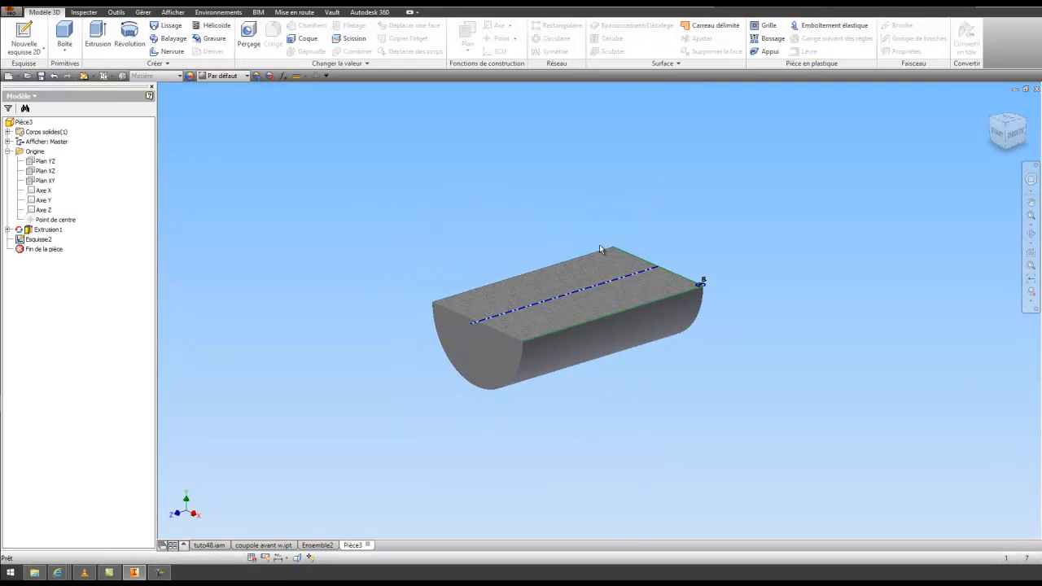
# Step: Start a coil (Hélicoïde) using the small circle as profile and the sketched centerline as its axis
pyautogui.click(212, 27)
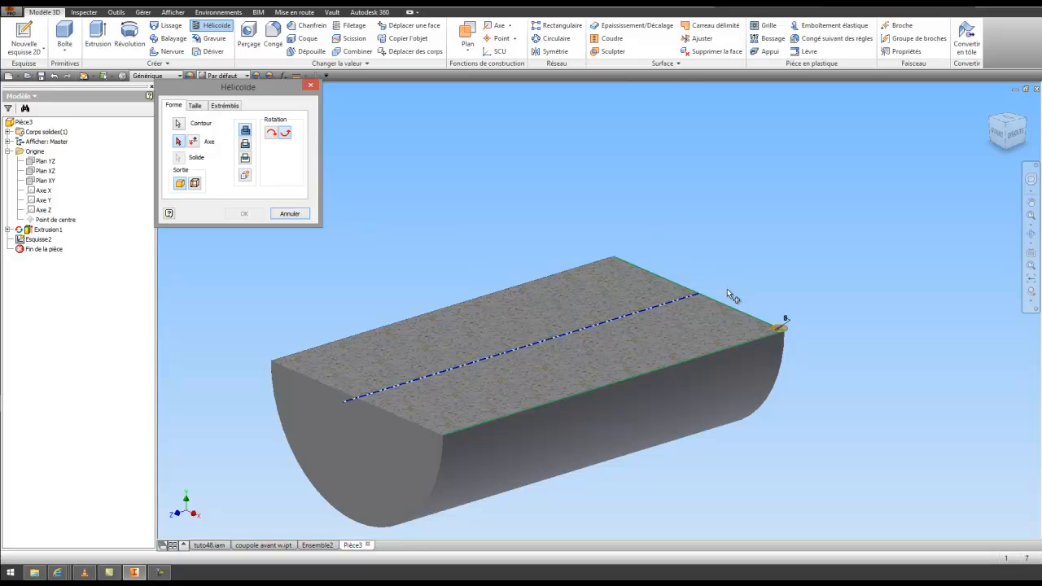
pyautogui.click(181, 142)
pyautogui.click(355, 404)
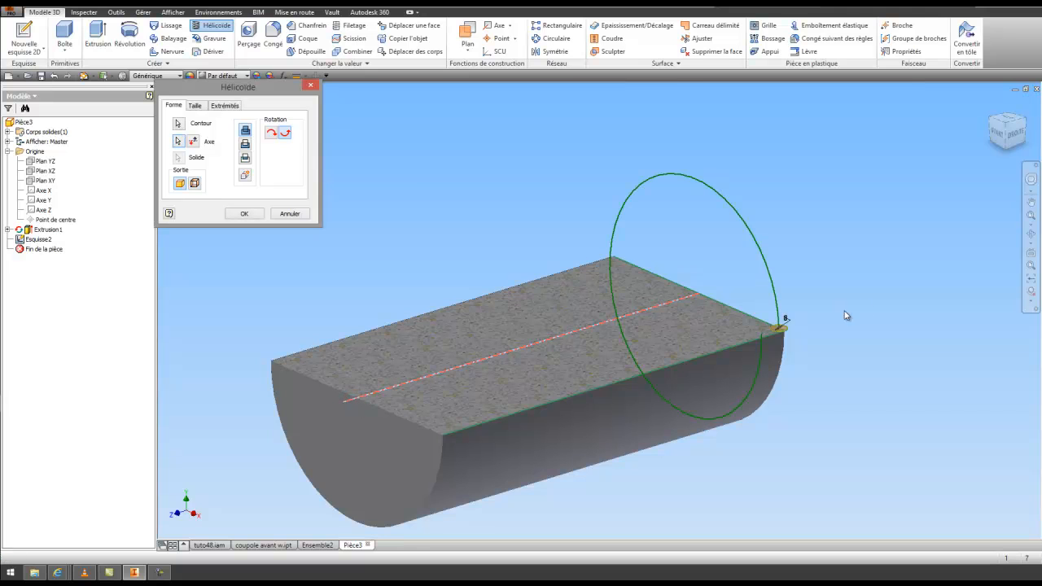
# Step: Define the coil by pitch and height (Pas et hauteur), linking its height to the parameter hauteur_ressort
pyautogui.click(1017, 132)
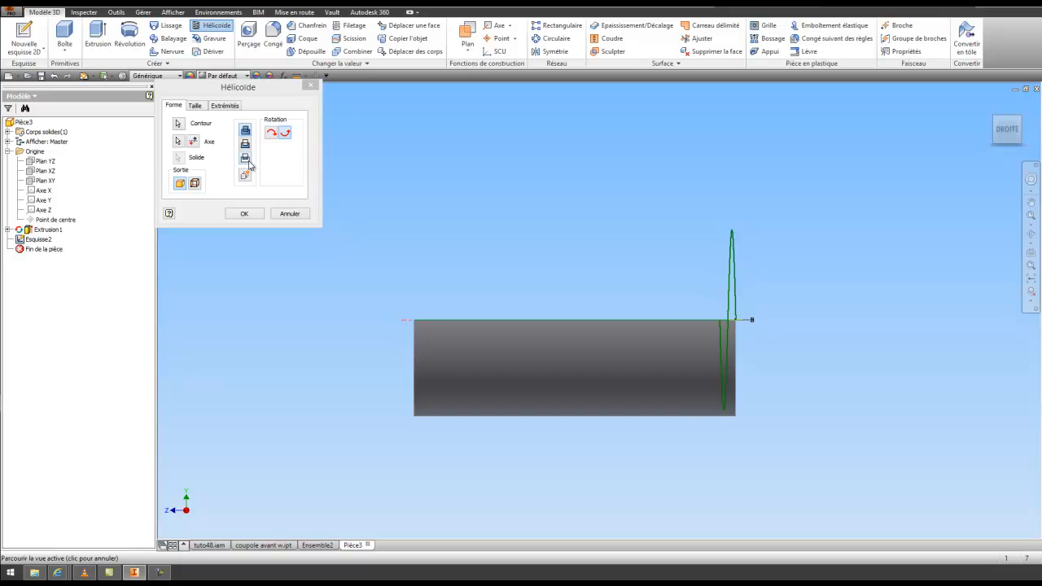
pyautogui.click(199, 107)
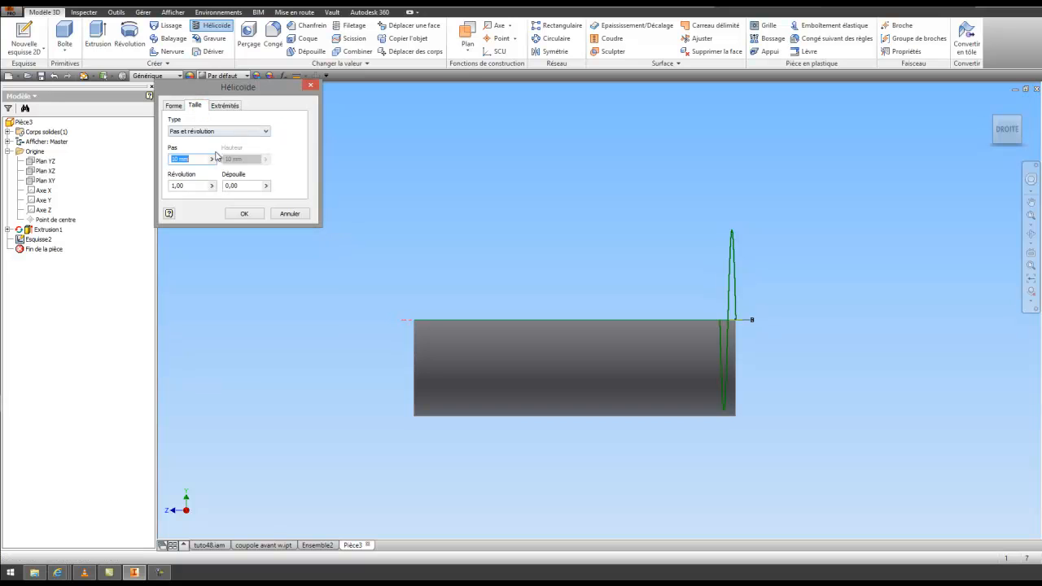
pyautogui.click(265, 133)
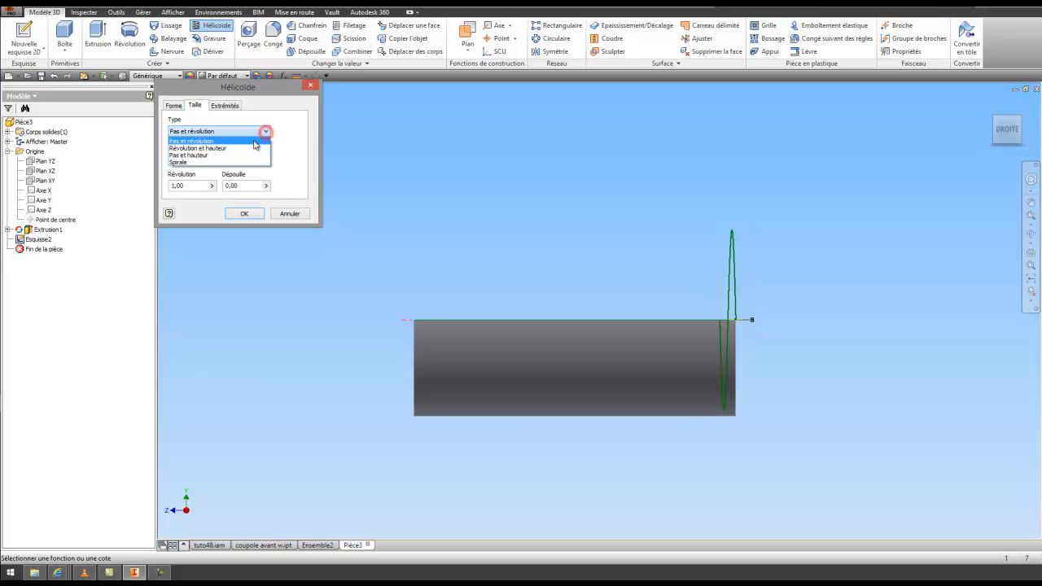
pyautogui.click(208, 158)
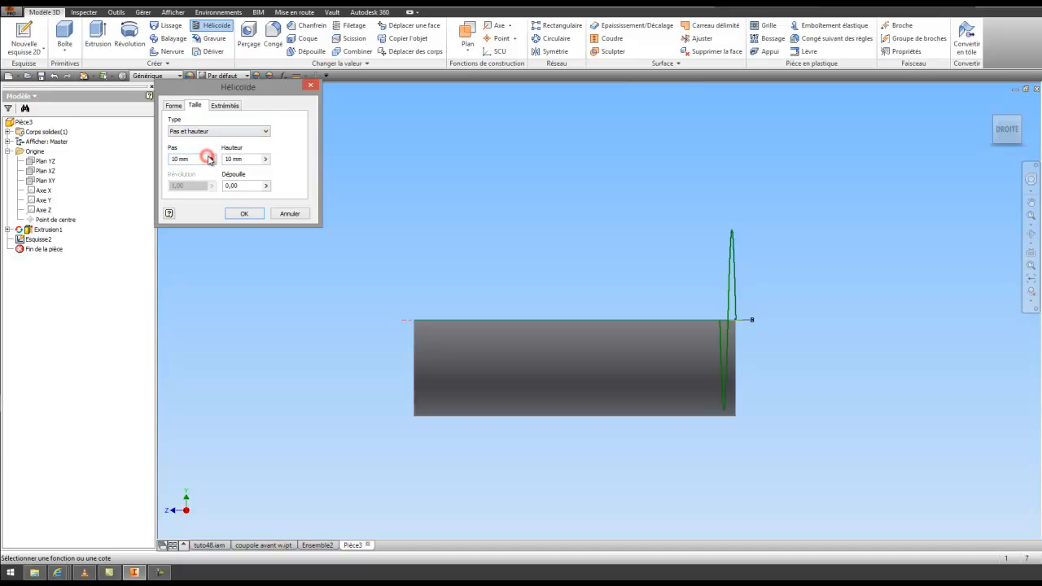
pyautogui.click(265, 161)
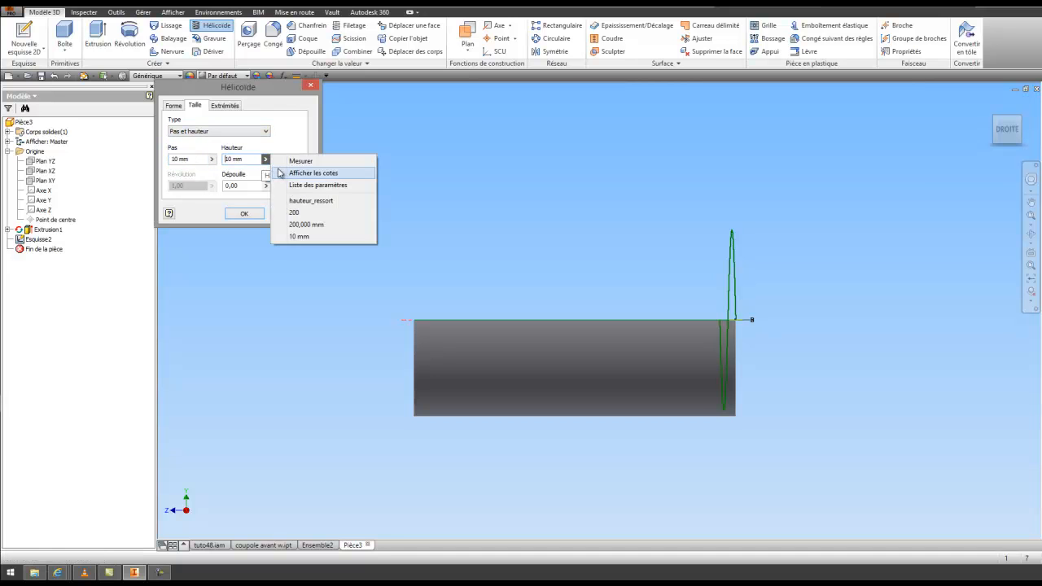
pyautogui.click(289, 186)
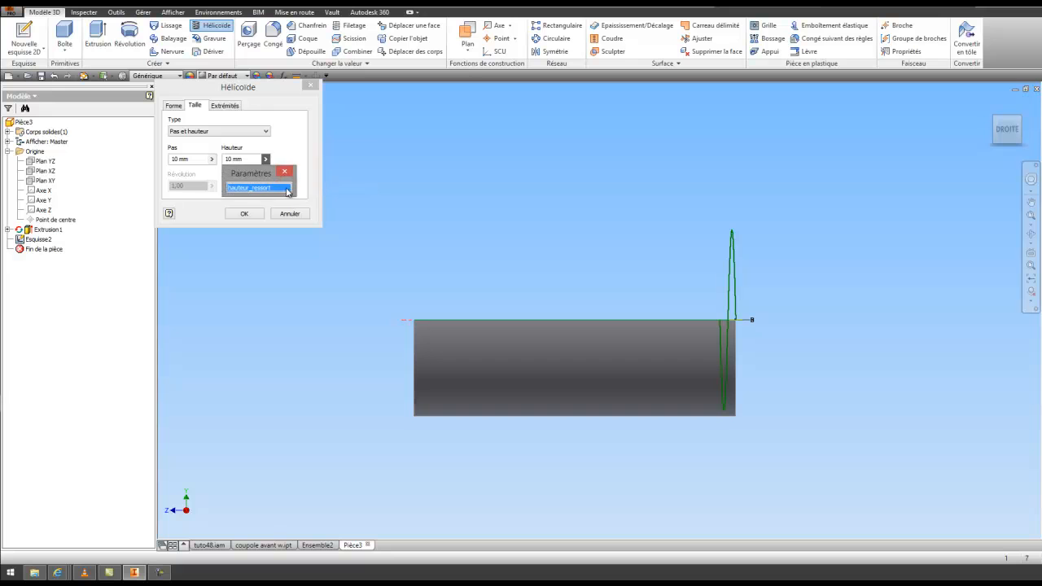
pyautogui.click(275, 189)
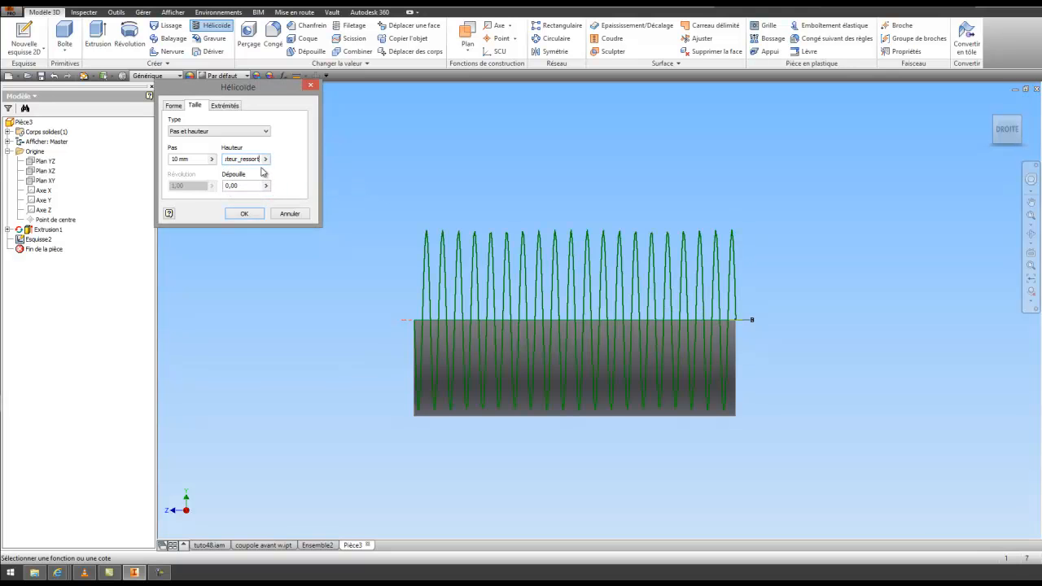
# Step: Set the coil's pitch to hauteur_ressort/5 and create the coil
pyautogui.click(211, 159)
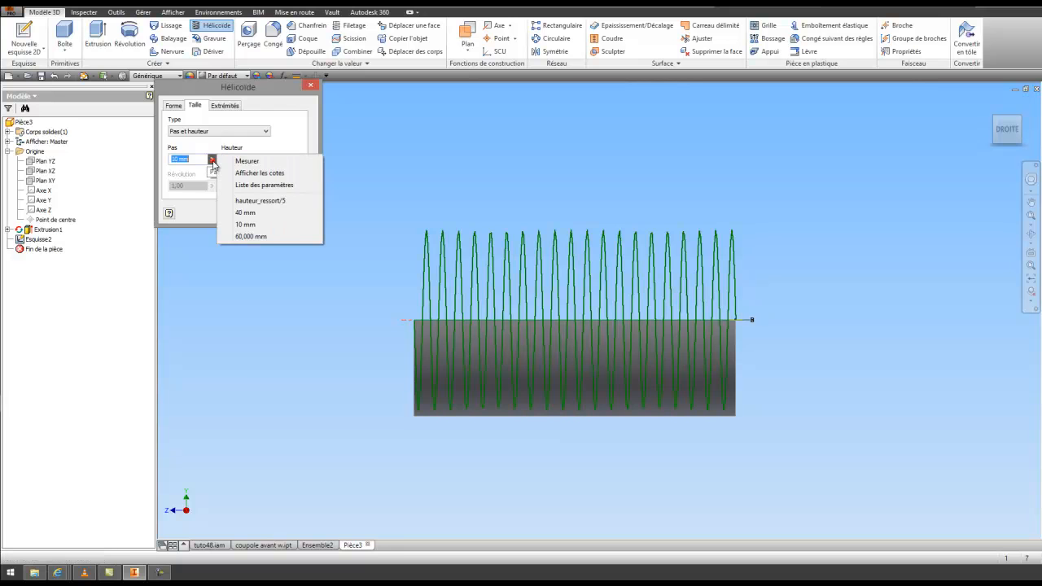
pyautogui.click(234, 186)
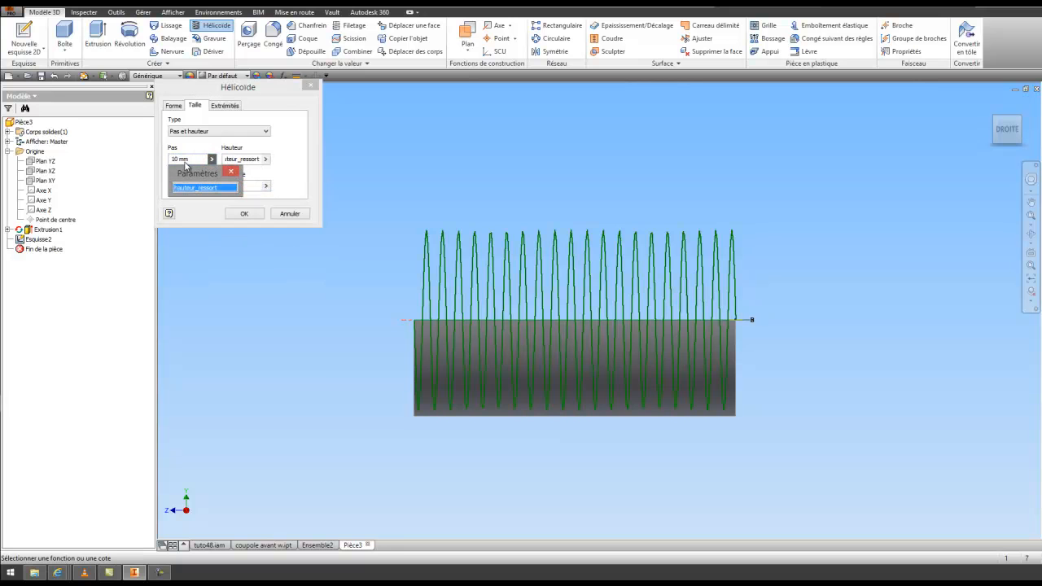
pyautogui.click(226, 185)
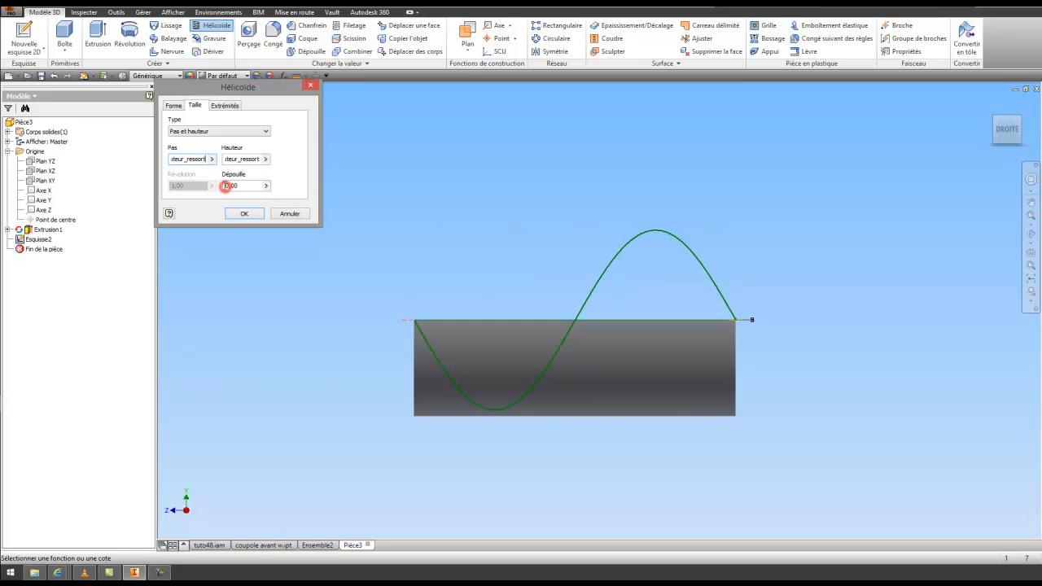
pyautogui.click(212, 160)
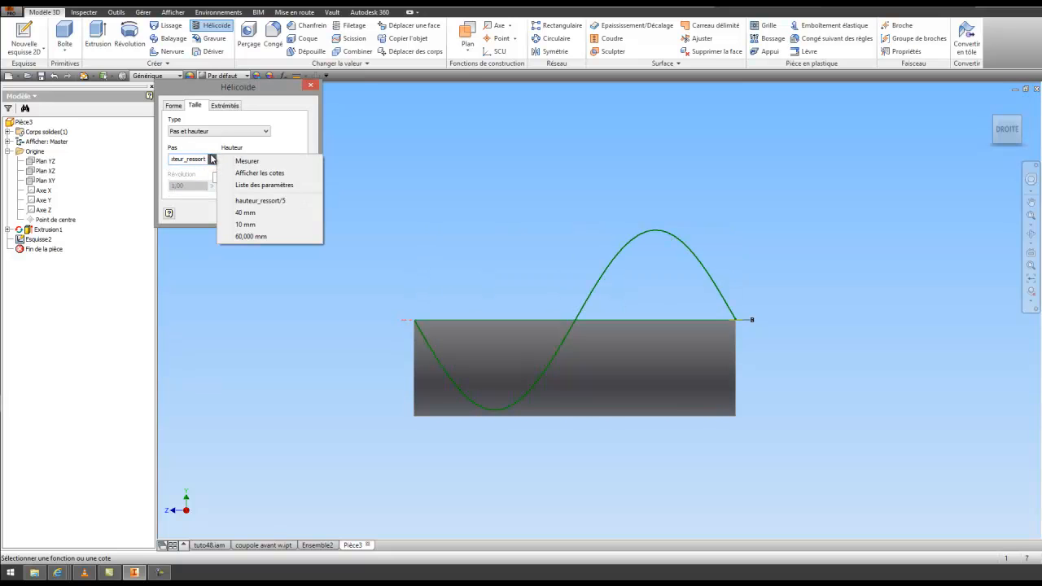
pyautogui.click(204, 159)
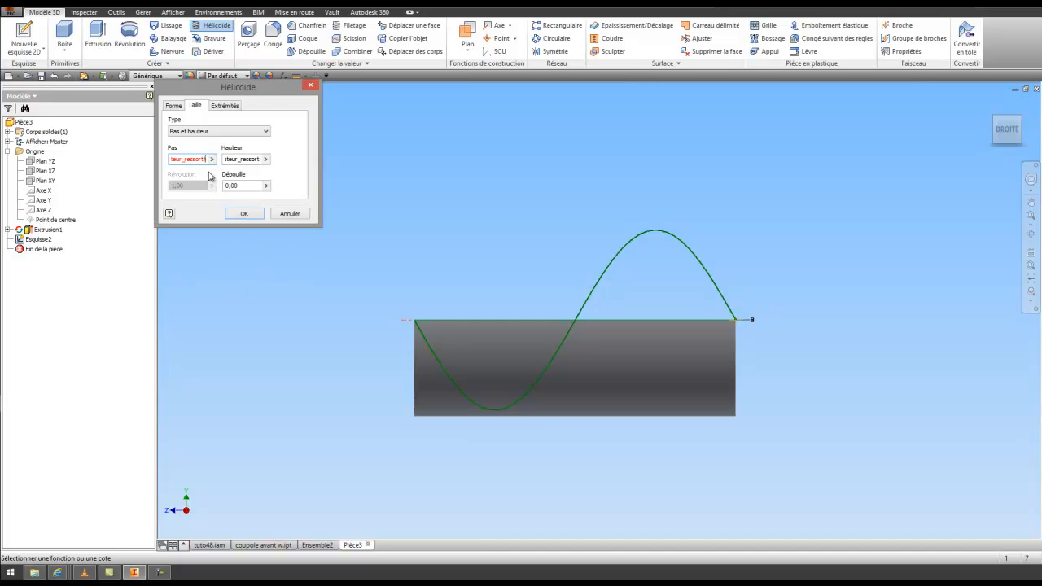
pyautogui.write('5')
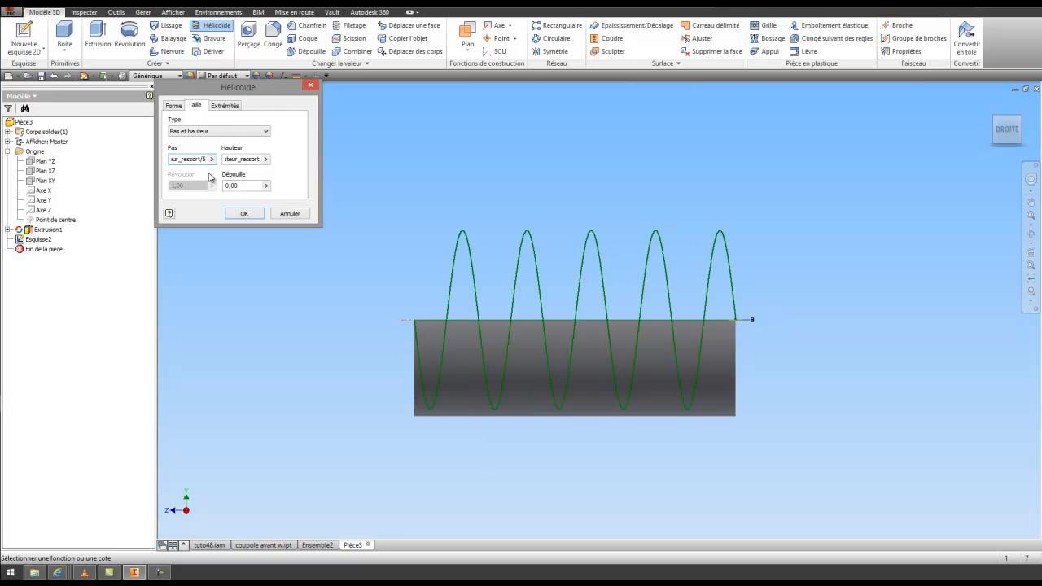
pyautogui.click(1006, 134)
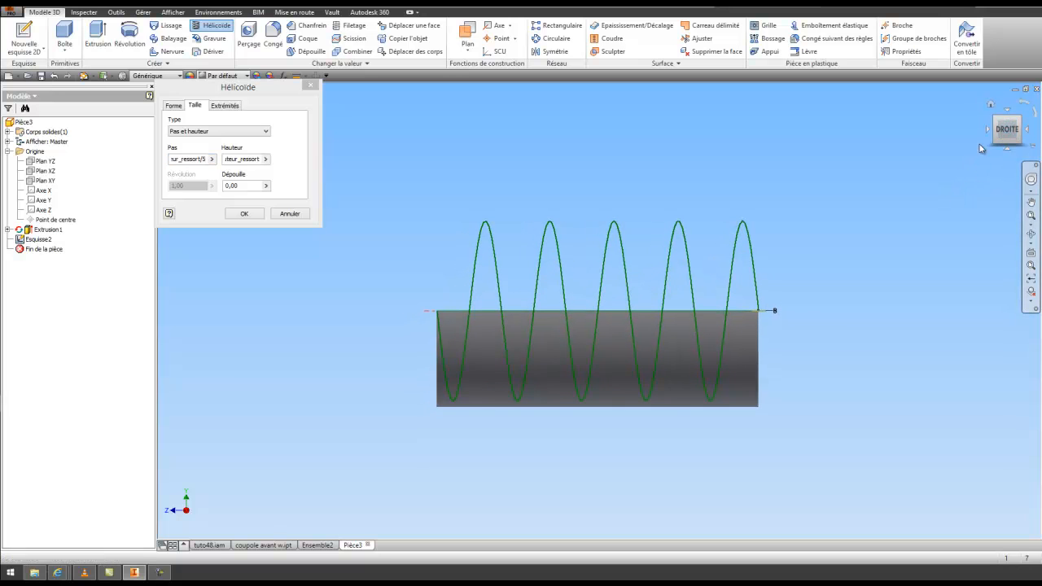
pyautogui.click(1031, 236)
pyautogui.moveTo(798, 258); pyautogui.dragTo(536, 383)
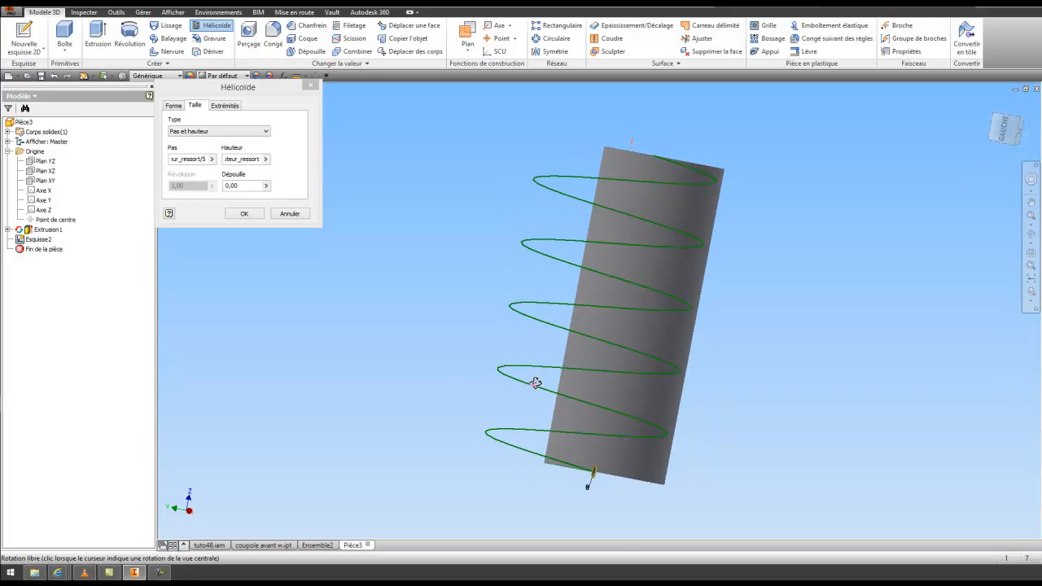
pyautogui.click(246, 218)
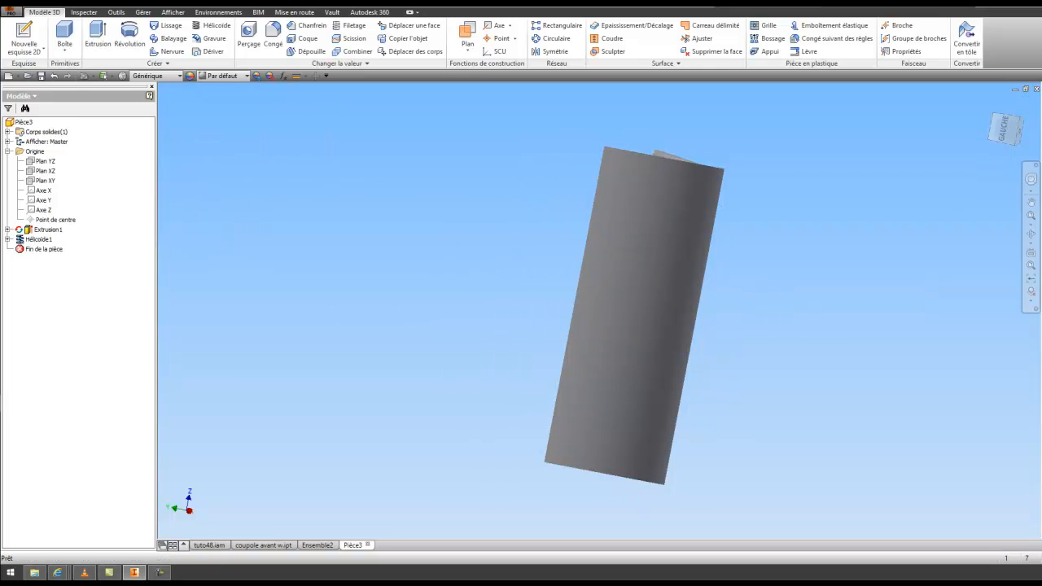
# Step: Edit the coil feature and change its boolean operation to intersection with the cylinder
pyautogui.rightClick(38, 239)
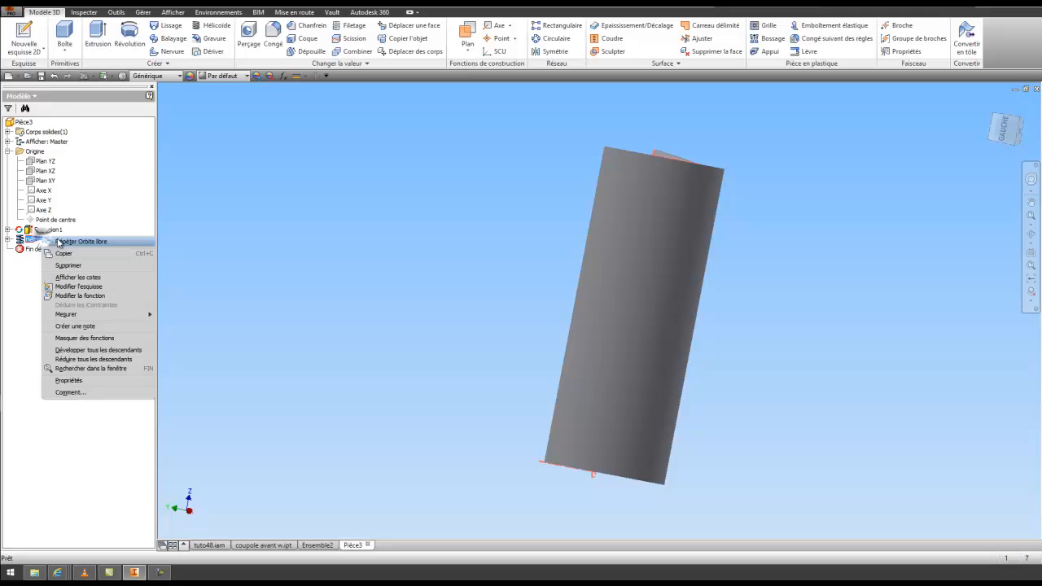
pyautogui.click(88, 298)
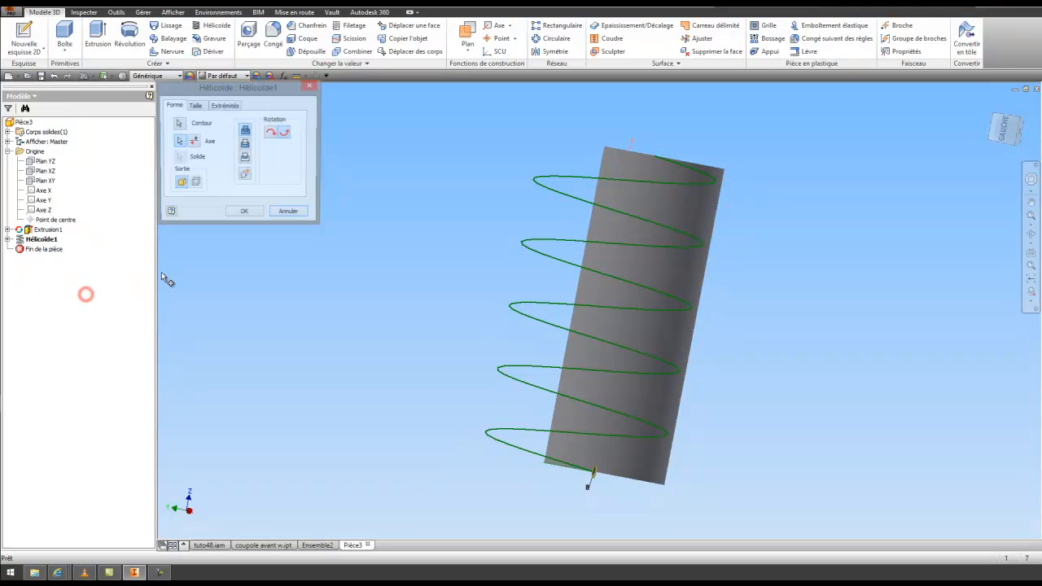
pyautogui.click(245, 160)
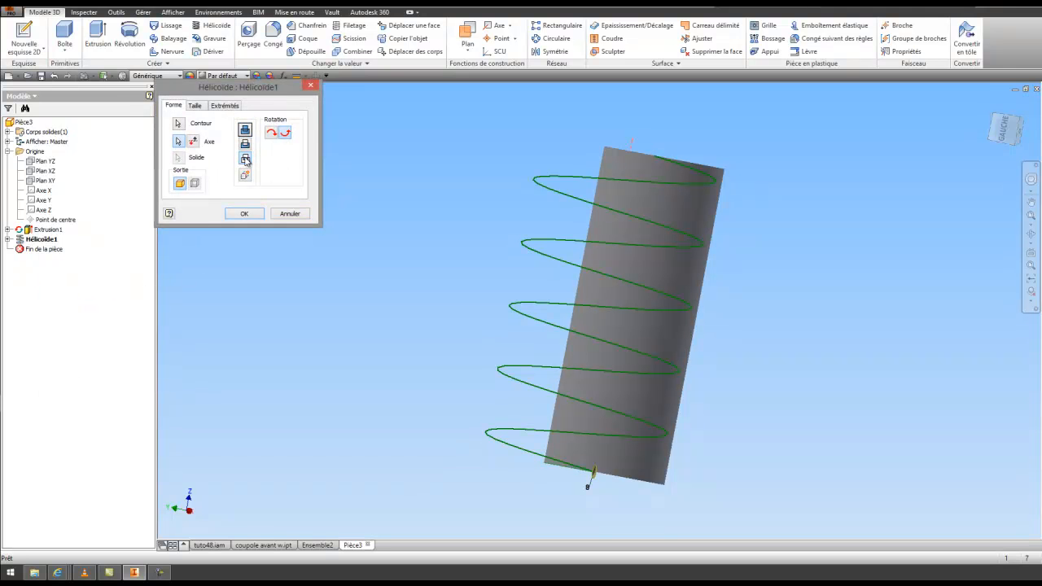
pyautogui.click(243, 215)
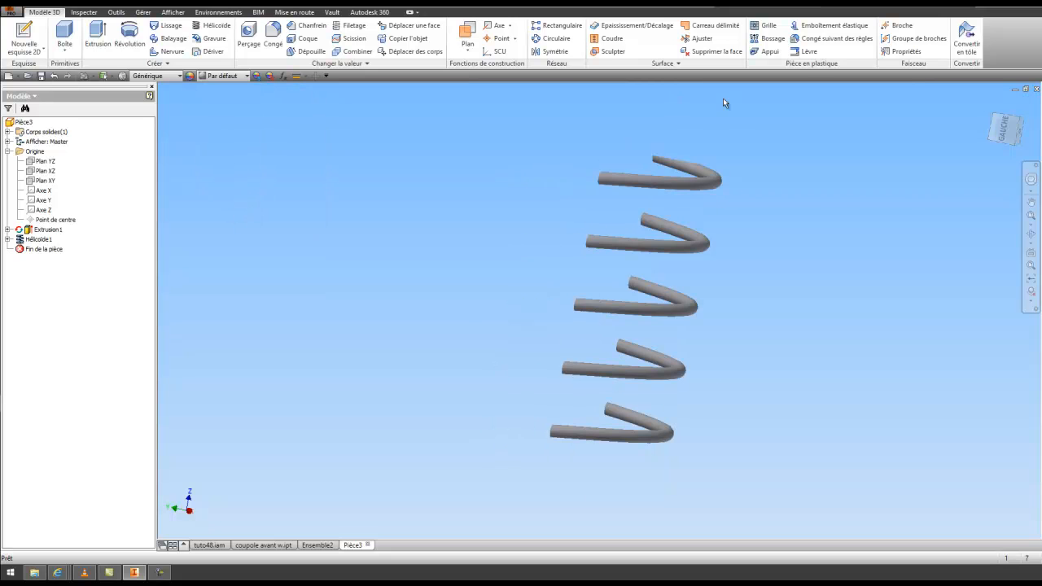
# Step: End the half-section display of the spring part to show the complete coil
pyautogui.click(182, 16)
pyautogui.click(453, 38)
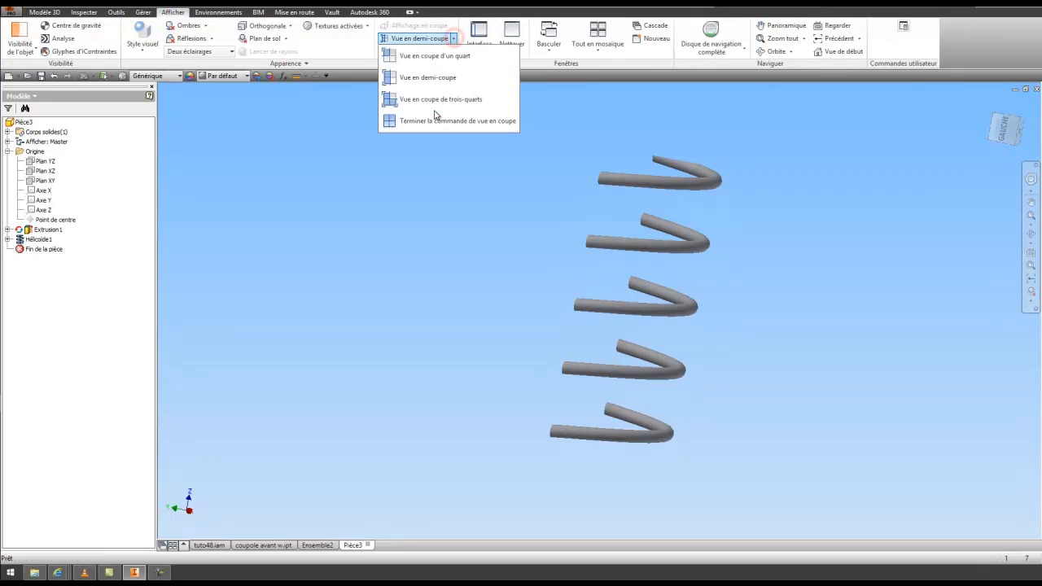
pyautogui.click(437, 121)
pyautogui.press('F4')
pyautogui.moveTo(628, 316); pyautogui.dragTo(487, 303)
pyautogui.rightClick(487, 303)
pyautogui.click(419, 298)
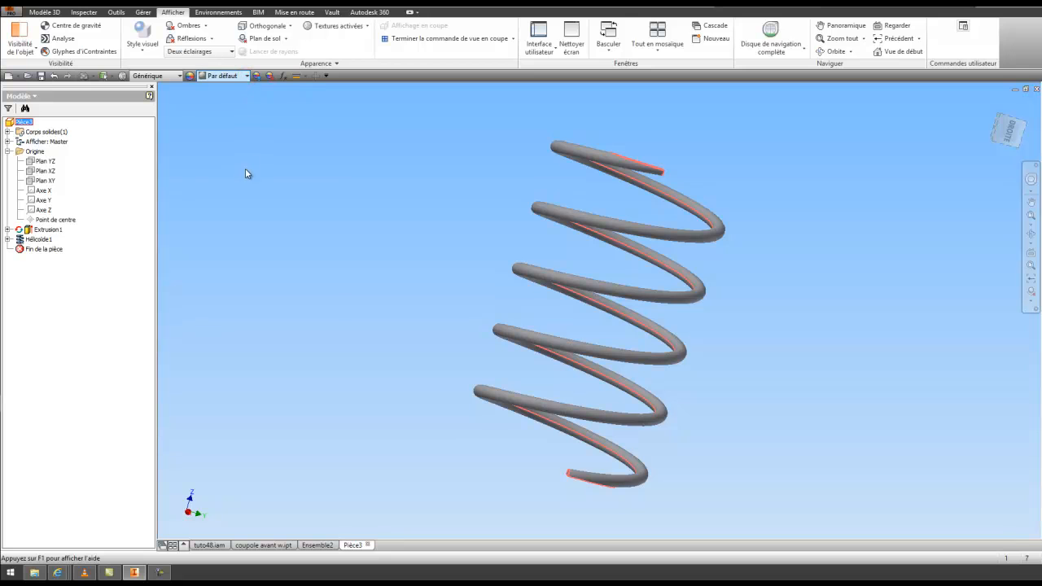
# Step: Apply the Rouge appearance to the spring part and save it as ressort_tuto48 in the Race Car.proj folder
pyautogui.click(247, 76)
pyautogui.click(245, 375)
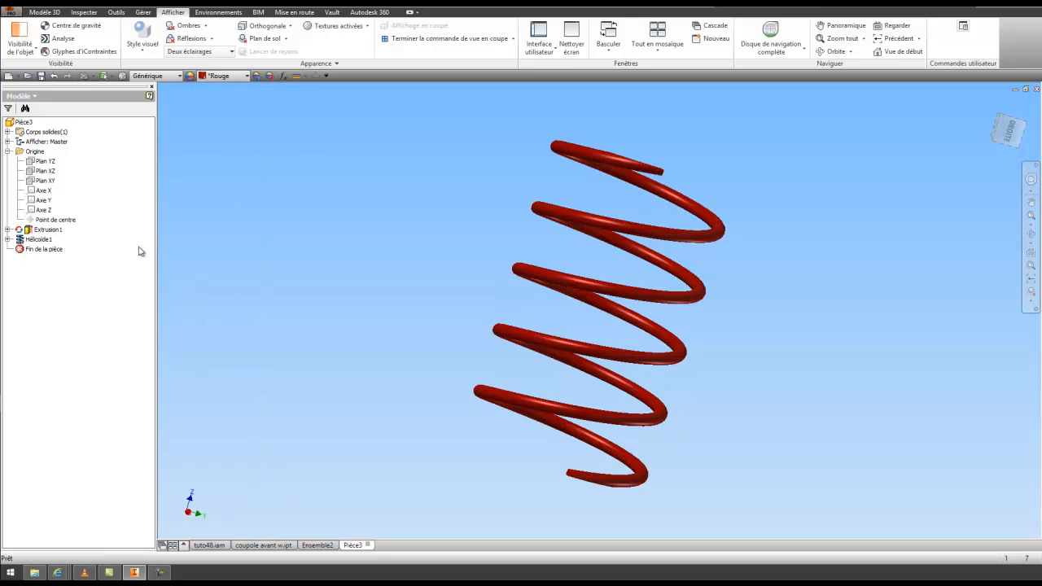
pyautogui.click(43, 77)
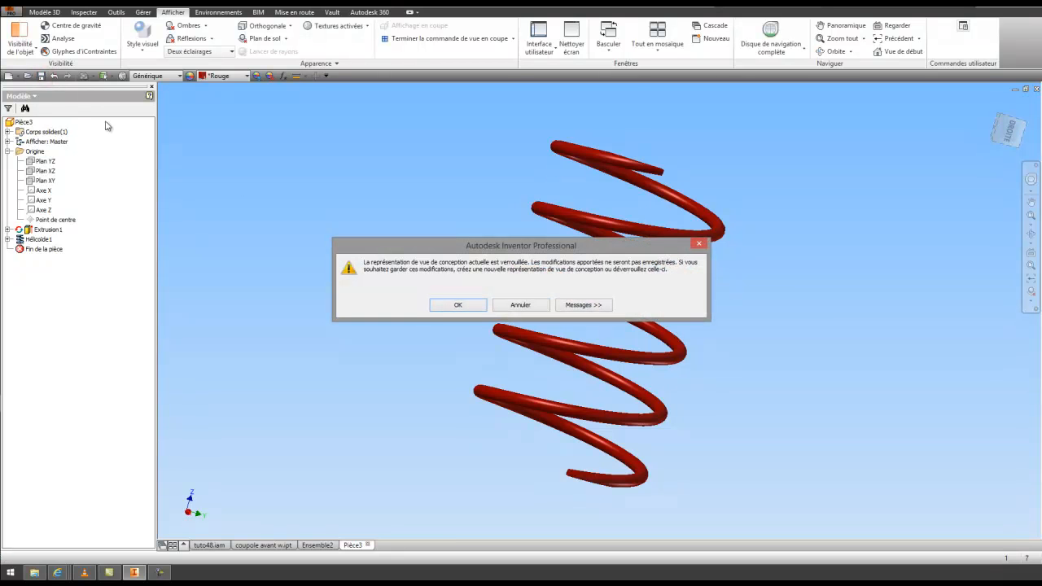
pyautogui.click(457, 307)
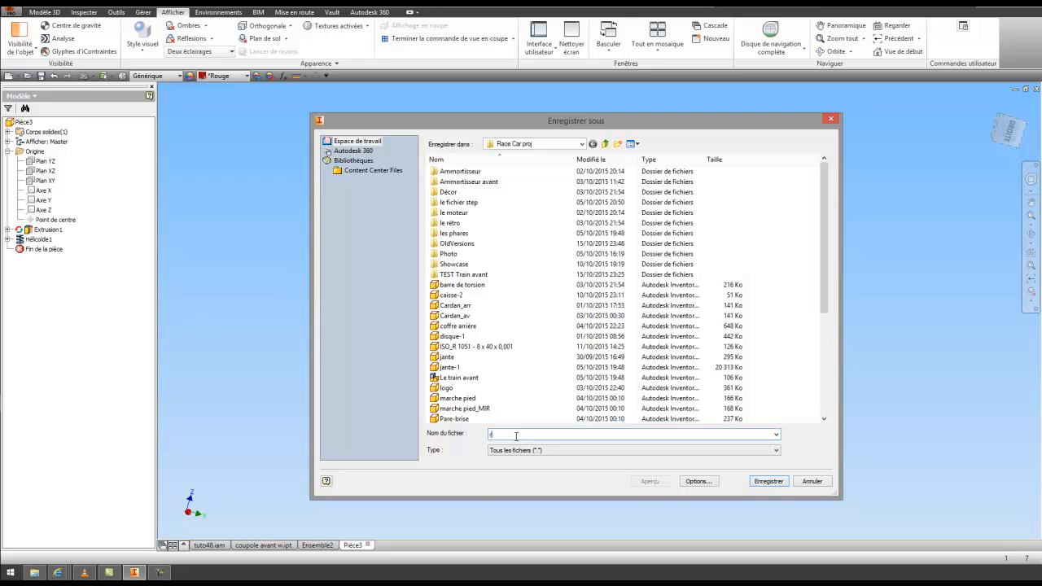
pyautogui.write('ressort')
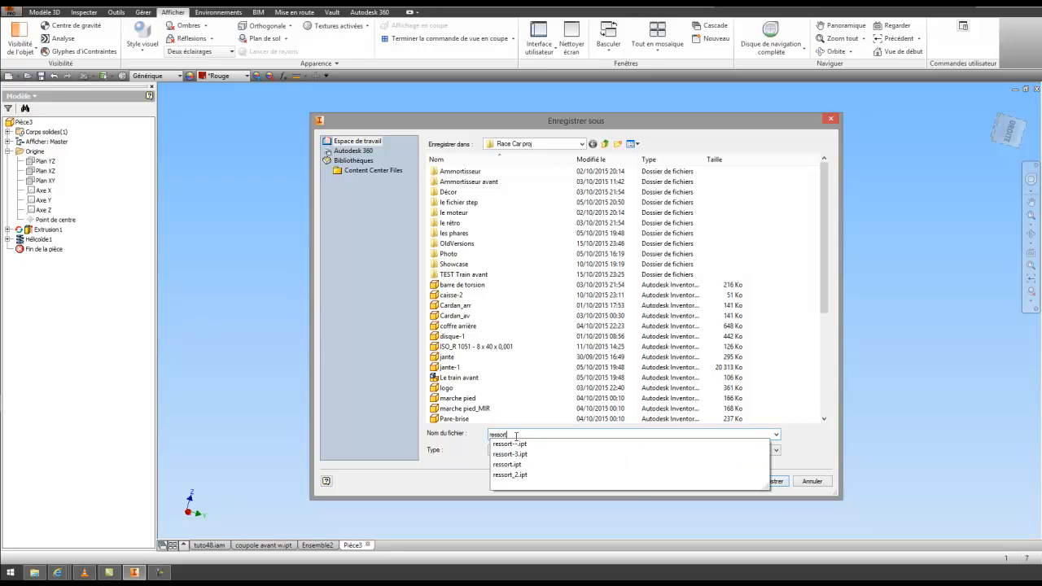
pyautogui.write('_')
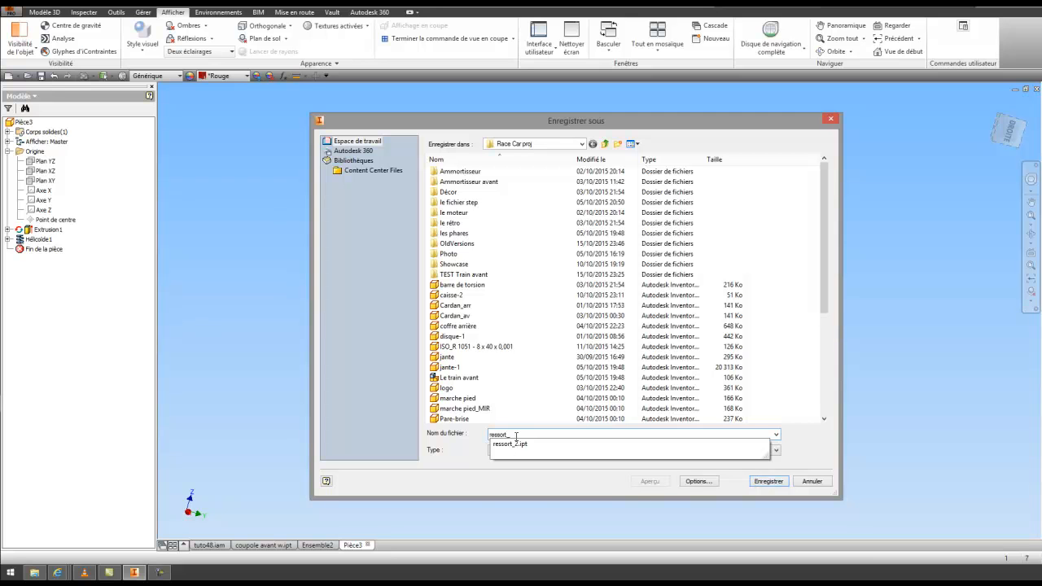
pyautogui.write('tuto48')
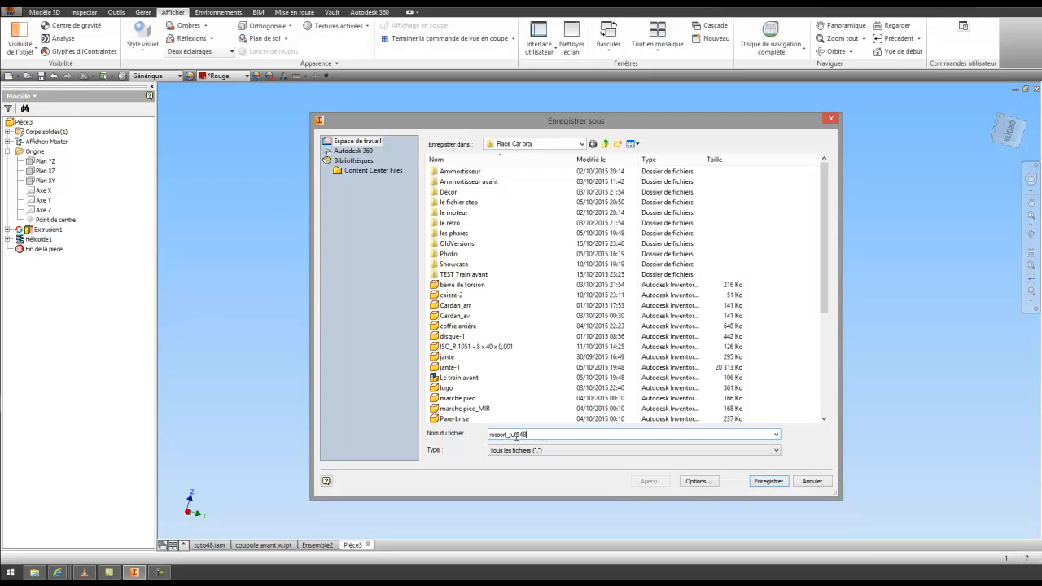
pyautogui.click(769, 482)
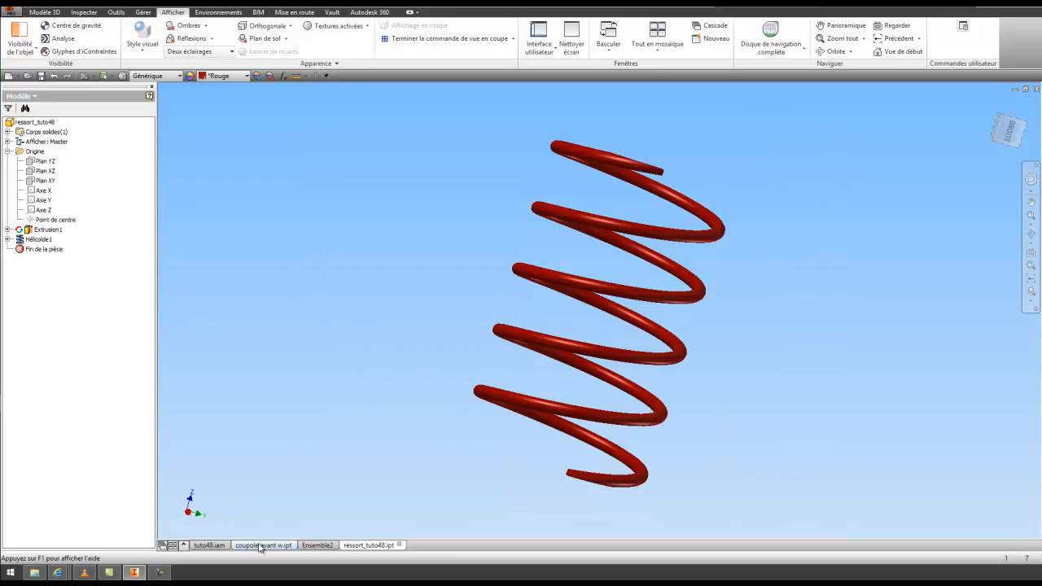
# Step: Place one instance of ressort_tuto48 from the Race Car.proj folder in the Ensemble2 assembly, beside the shock absorber
pyautogui.click(318, 545)
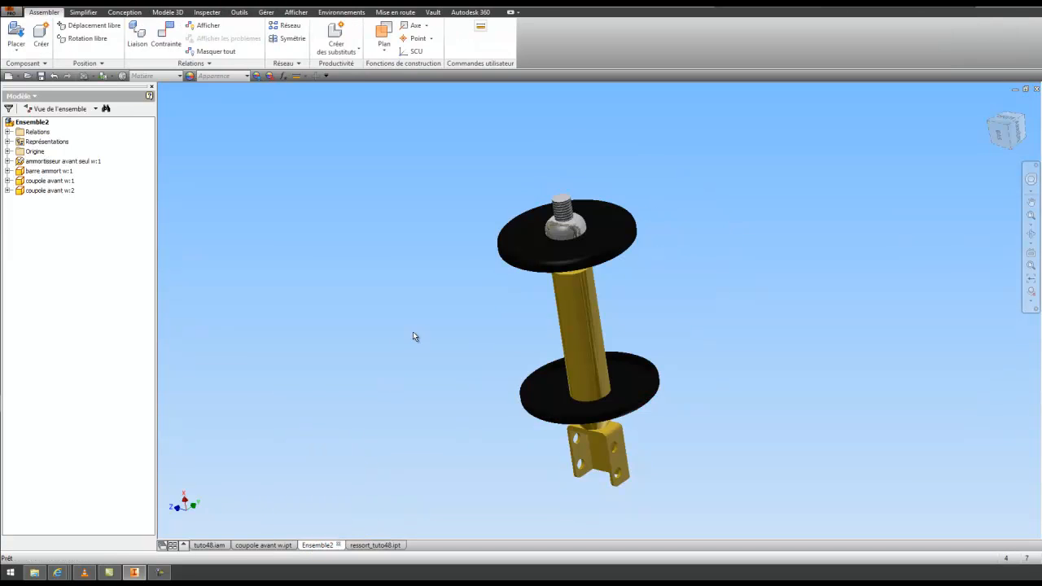
pyautogui.press('p')
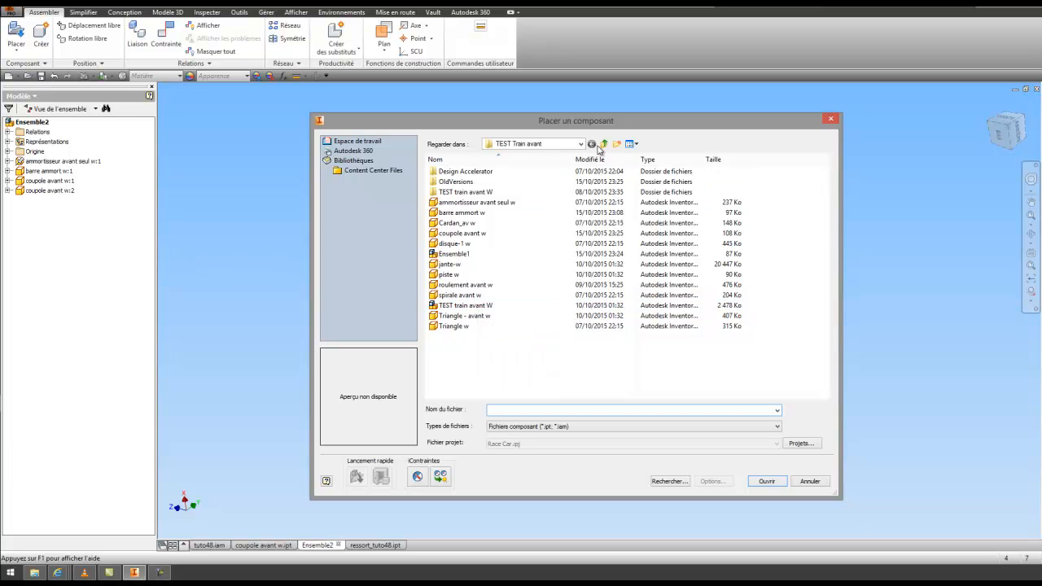
pyautogui.click(604, 143)
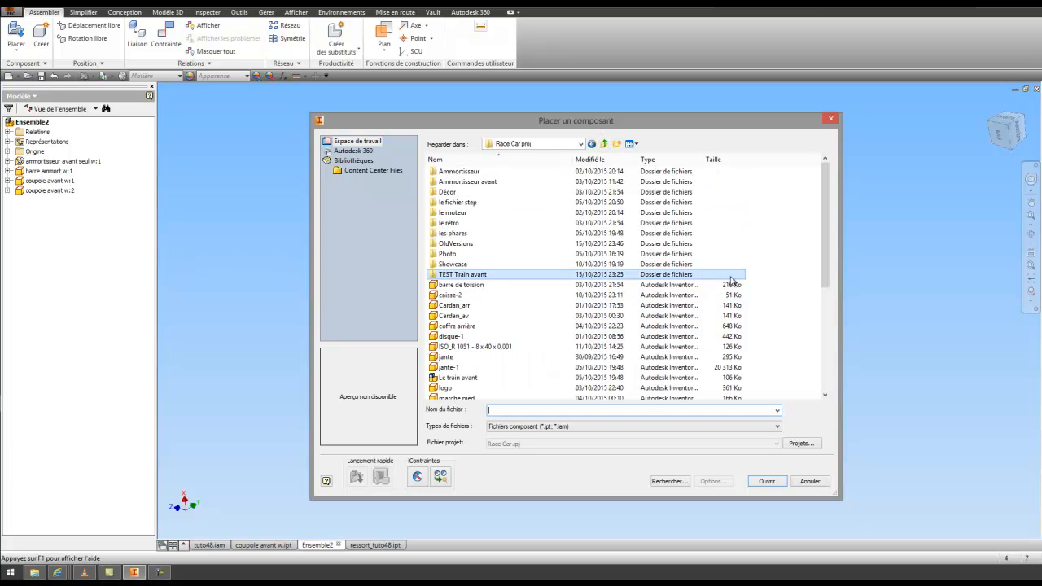
pyautogui.moveTo(824, 274); pyautogui.dragTo(828, 329)
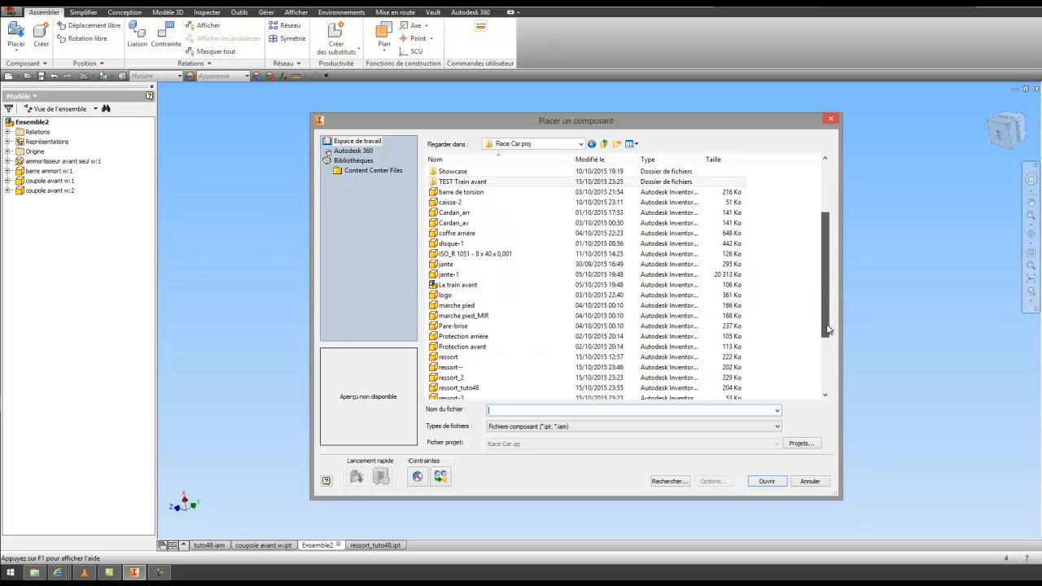
pyautogui.doubleClick(483, 390)
pyautogui.click(787, 483)
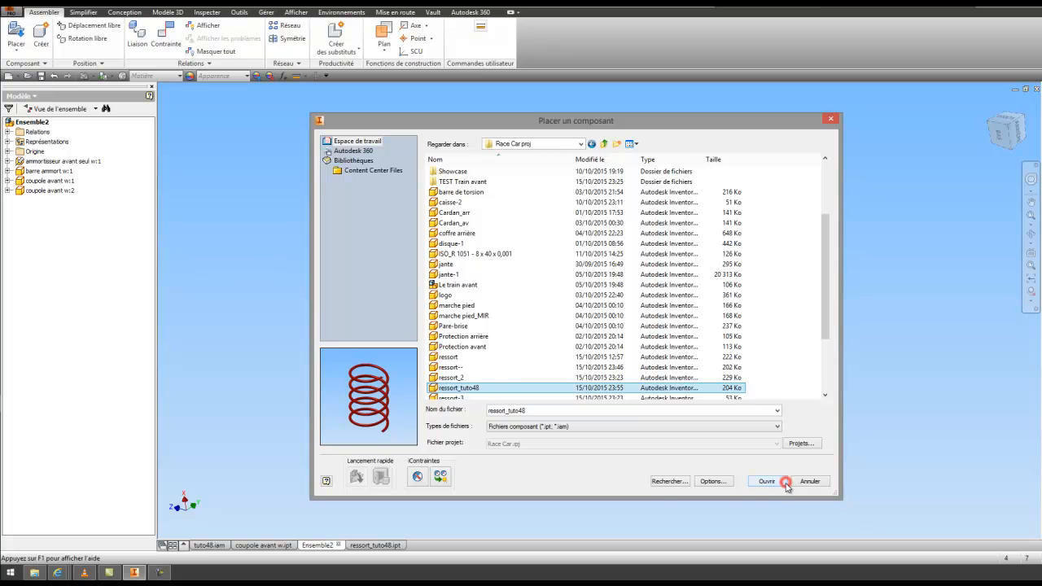
pyautogui.click(774, 481)
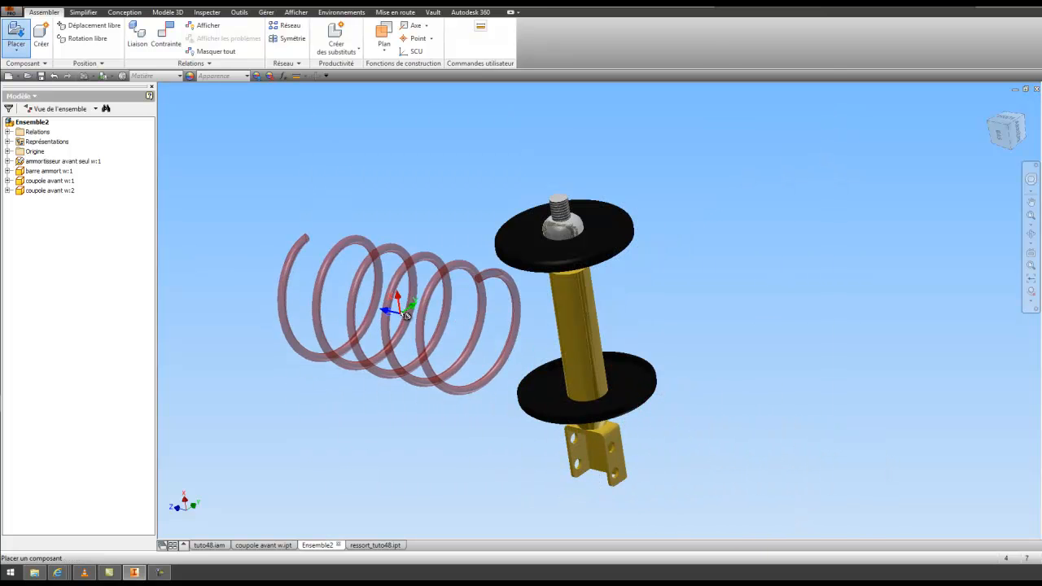
pyautogui.click(356, 263)
pyautogui.rightClick(377, 381)
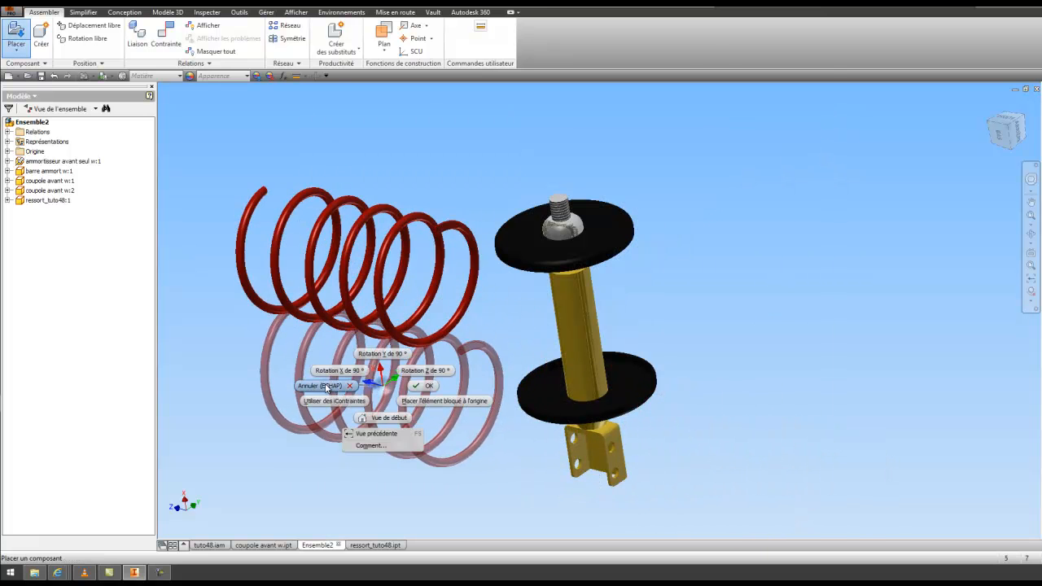
pyautogui.click(421, 387)
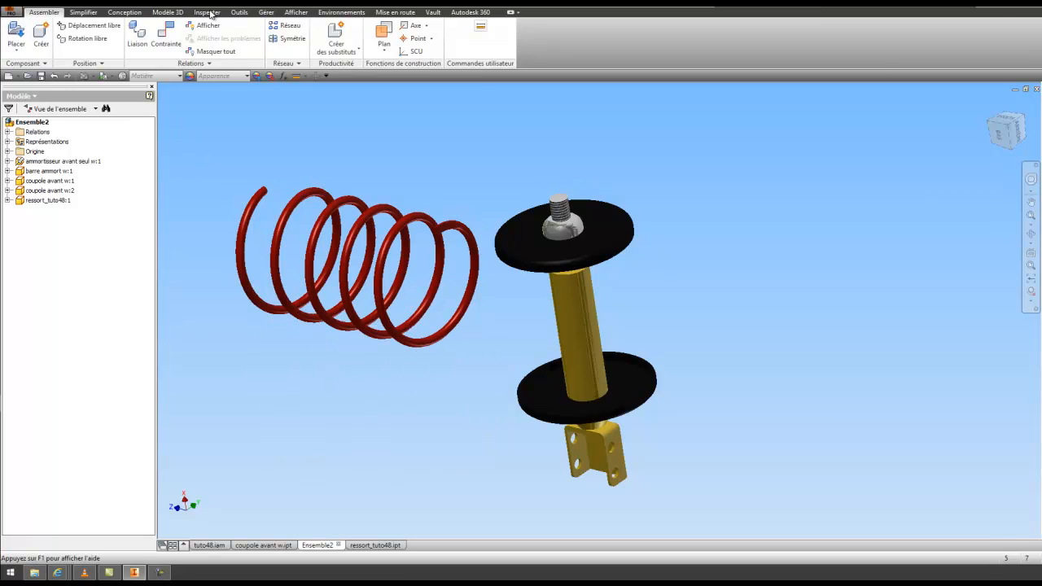
# Step: Turn on the visibility of all construction features in the assembly
pyautogui.click(295, 13)
pyautogui.click(20, 36)
pyautogui.click(16, 66)
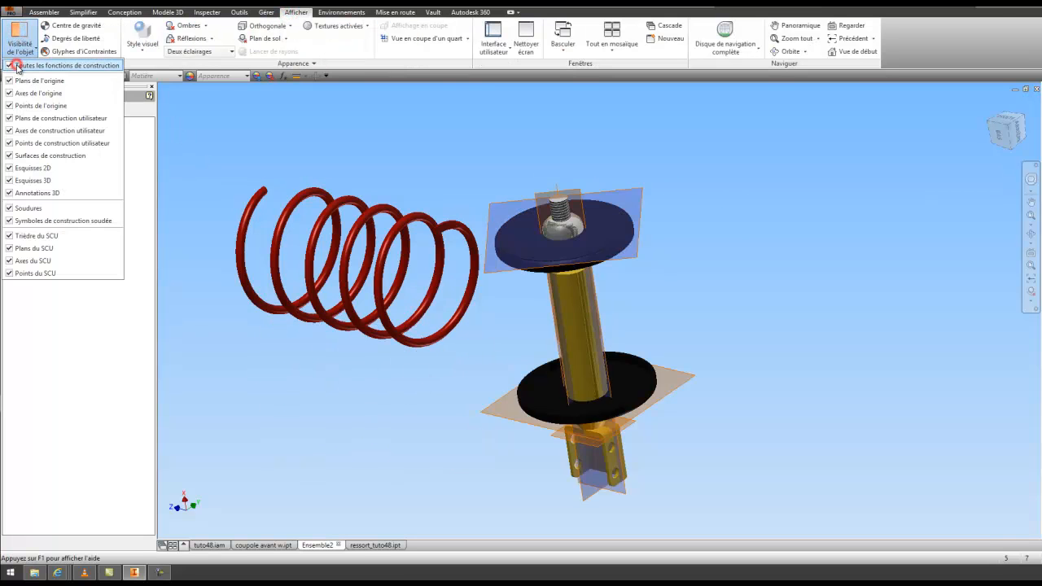
pyautogui.click(339, 131)
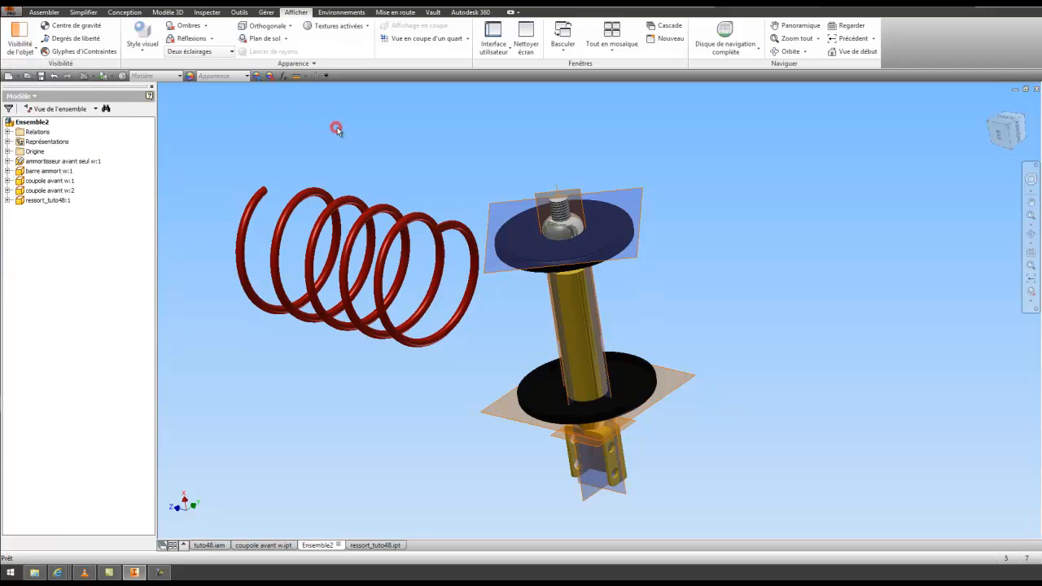
# Step: Make the ressort_tuto48 component adaptive in the assembly, look at its part document and return to Ensemble2
pyautogui.rightClick(22, 204)
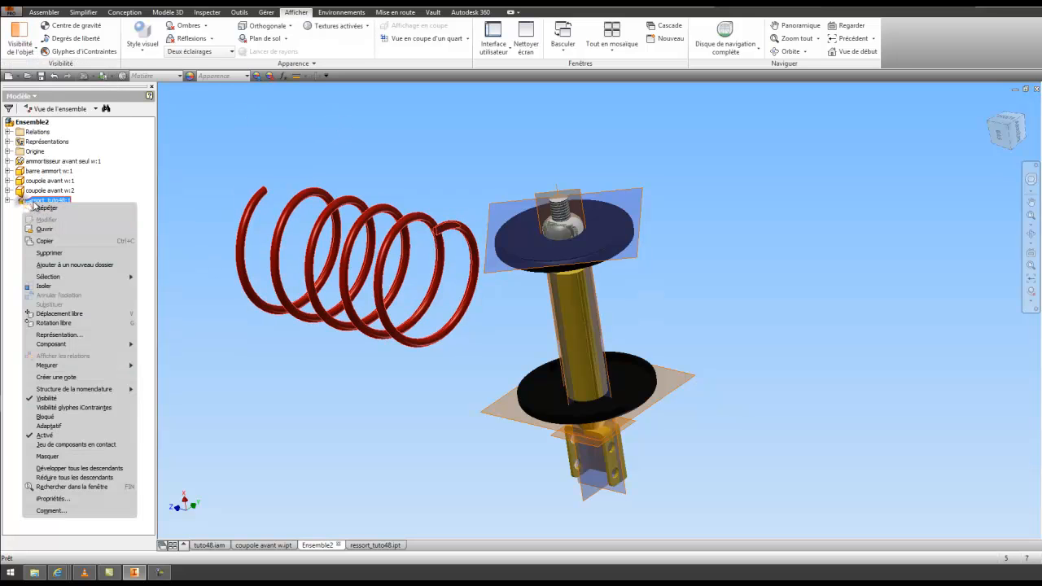
pyautogui.click(56, 426)
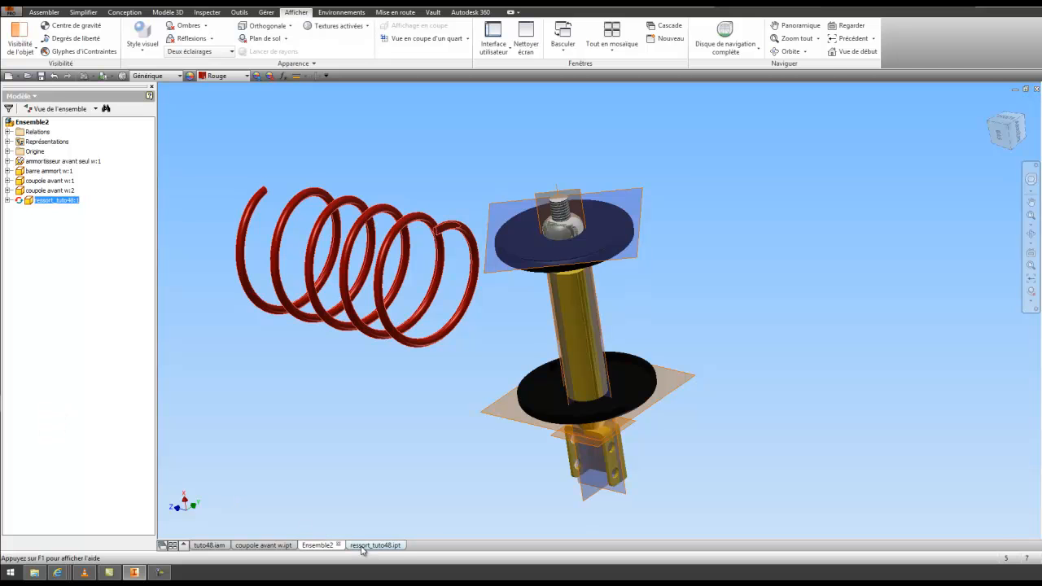
pyautogui.click(362, 549)
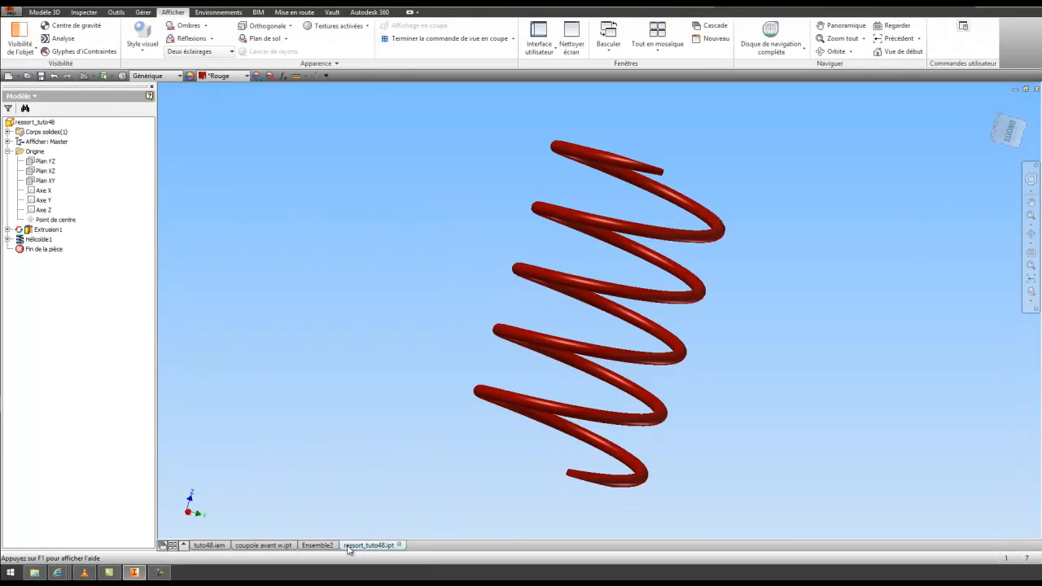
pyautogui.click(318, 545)
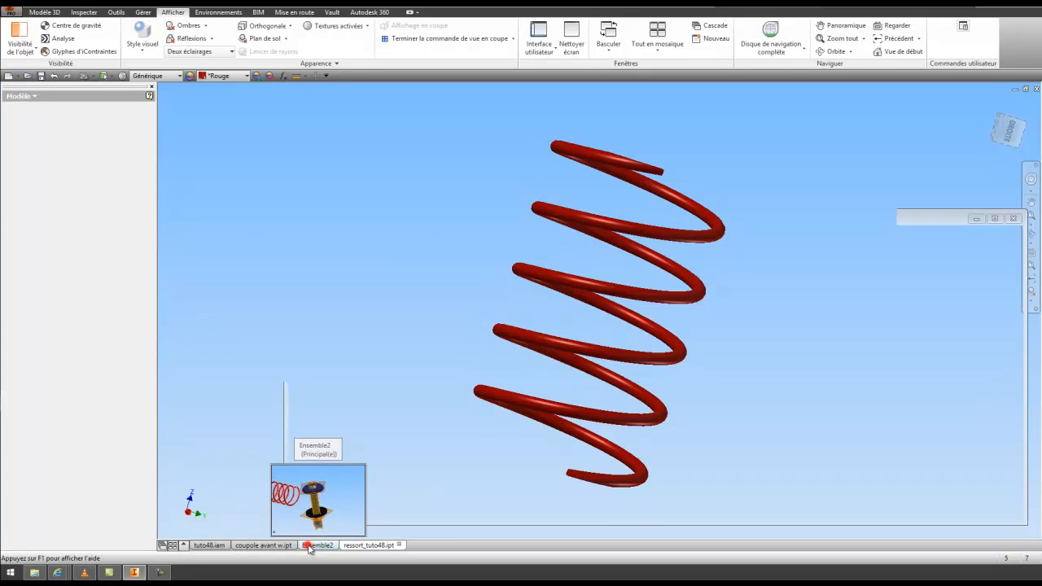
pyautogui.click(326, 447)
# Step: Mate the spring's origin Z axis to the shock absorber's central axis with a 0 mm offset
pyautogui.click(8, 201)
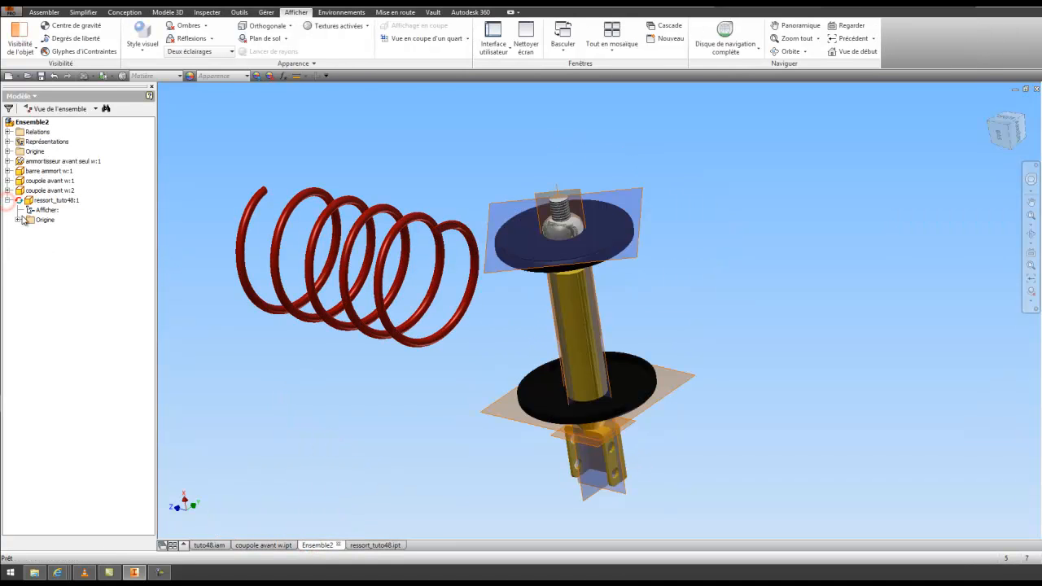
pyautogui.click(18, 220)
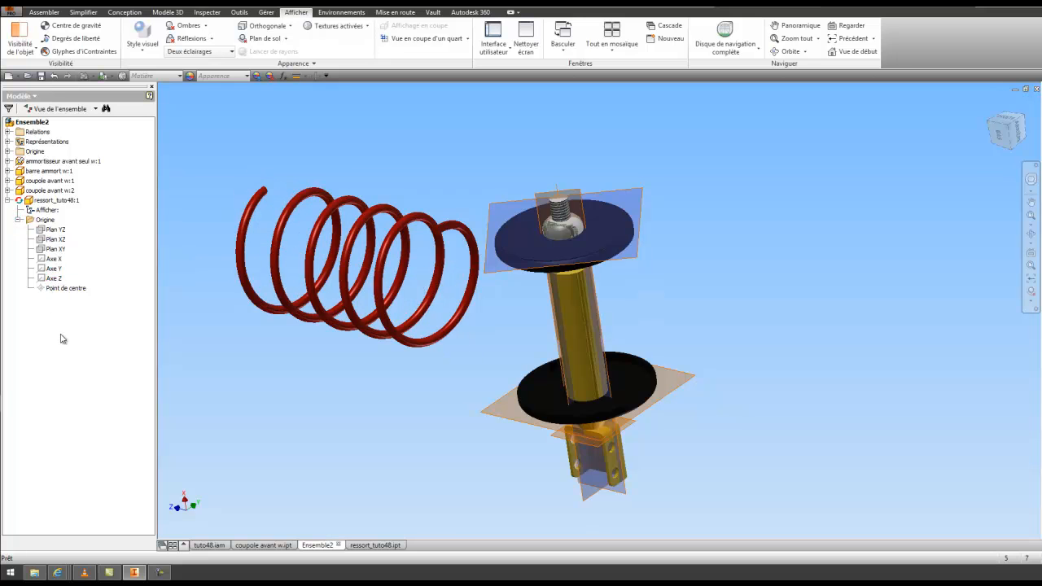
pyautogui.click(53, 12)
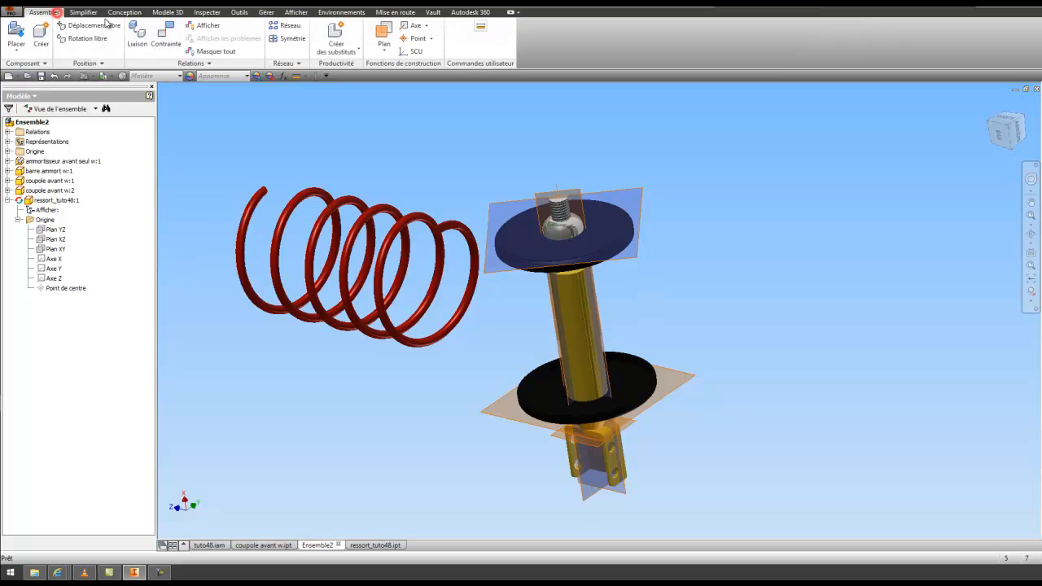
pyautogui.click(165, 37)
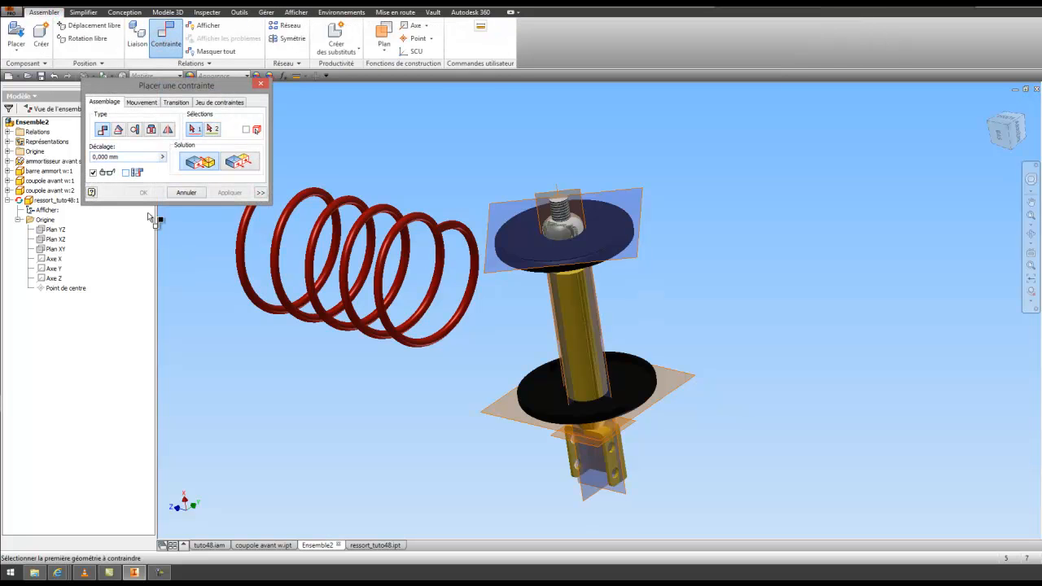
pyautogui.click(53, 278)
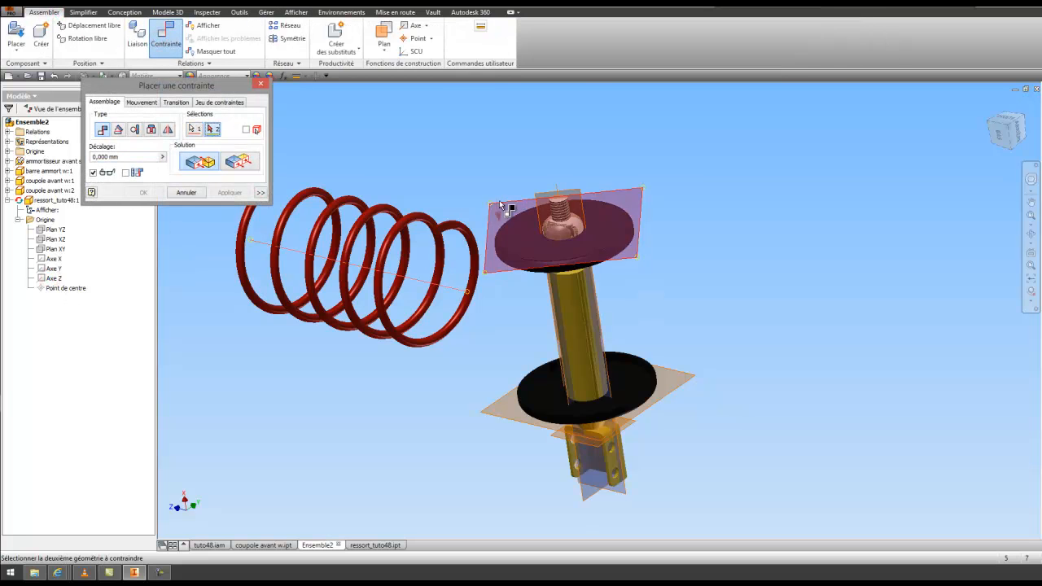
pyautogui.scroll(3, 562, 199)
pyautogui.click(568, 179)
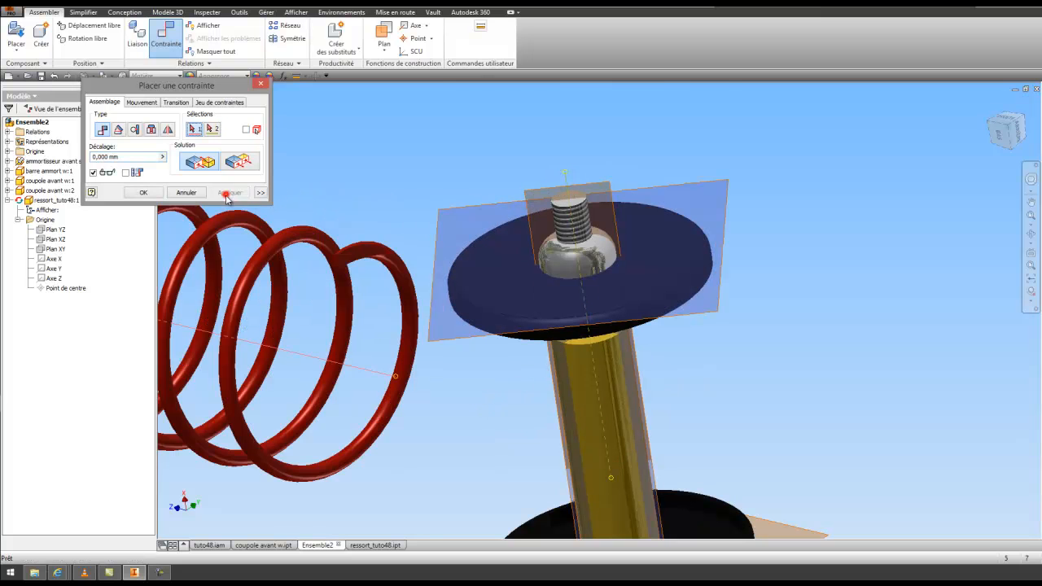
pyautogui.click(229, 193)
# Step: Mate the flat end face at the spring's lower end to the inner face of the lower cup with a 0 mm offset
pyautogui.scroll(-3, 480, 289)
pyautogui.moveTo(296, 328); pyautogui.dragTo(337, 353, button='middle')
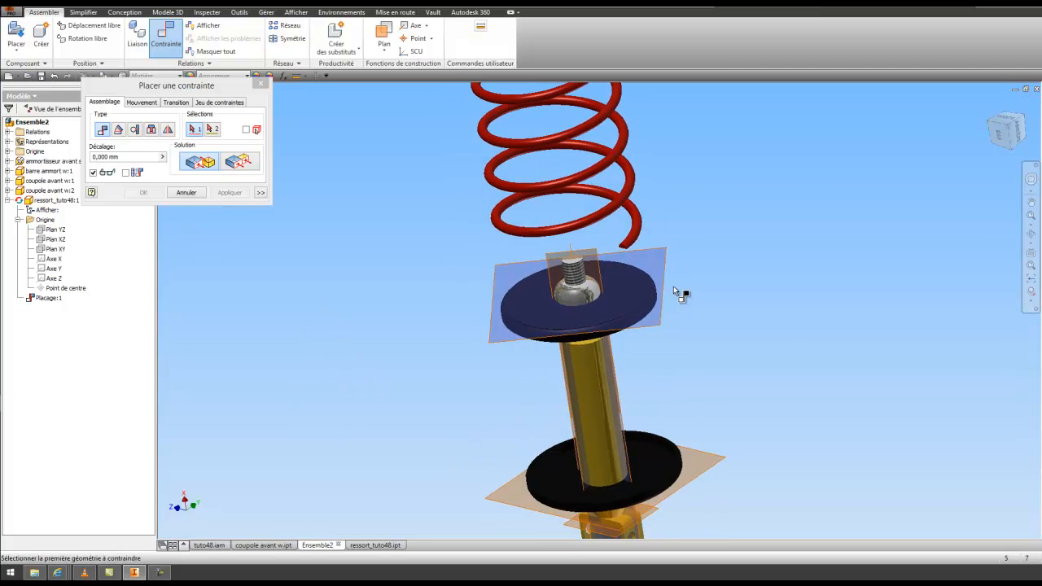
pyautogui.click(1030, 234)
pyautogui.moveTo(610, 316); pyautogui.dragTo(560, 209)
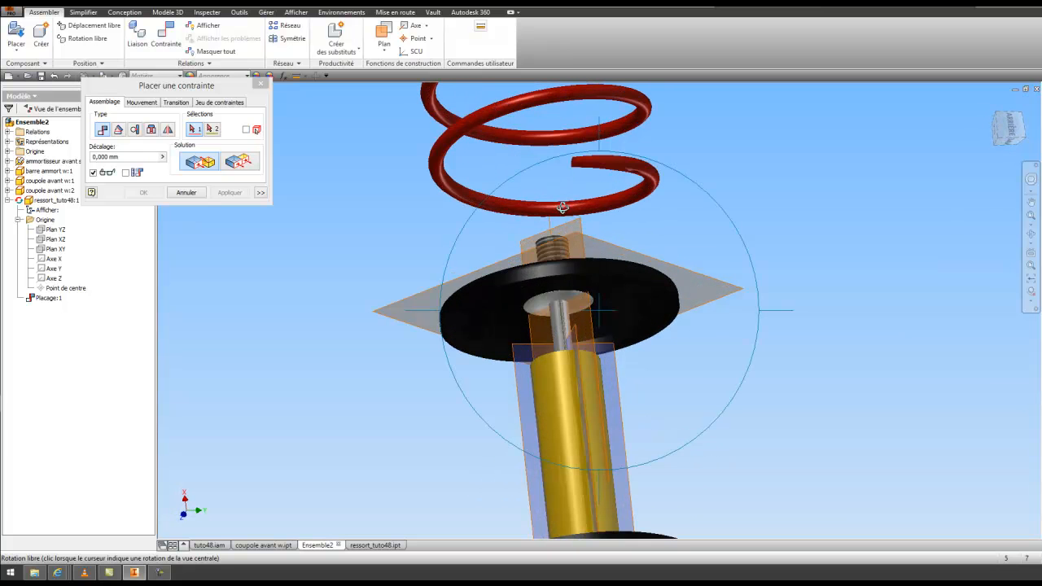
pyautogui.rightClick(560, 211)
pyautogui.click(487, 208)
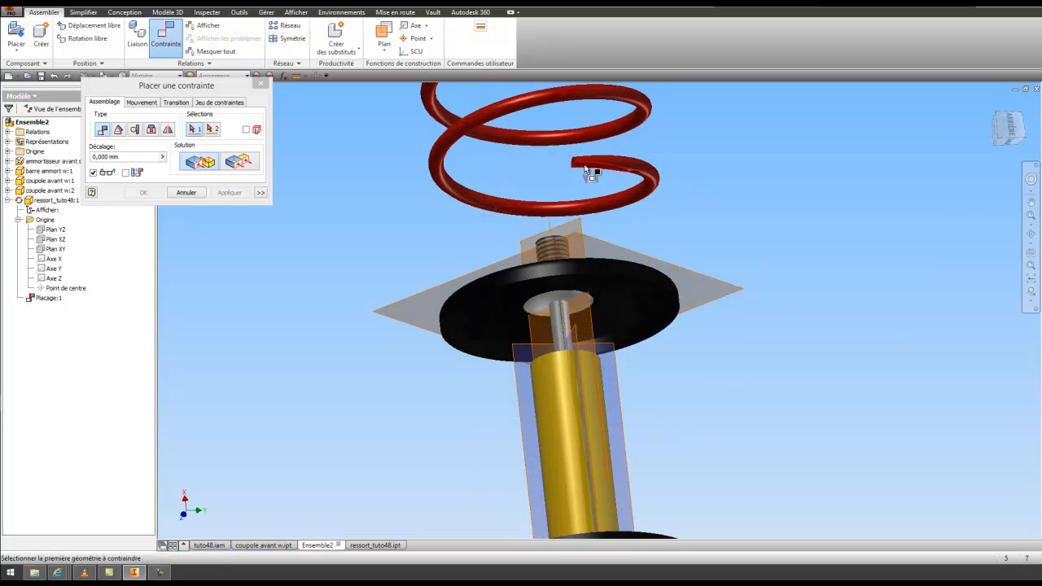
pyautogui.click(585, 167)
pyautogui.click(1029, 237)
pyautogui.moveTo(636, 329); pyautogui.dragTo(647, 414)
pyautogui.rightClick(623, 433)
pyautogui.click(627, 454)
pyautogui.click(634, 470)
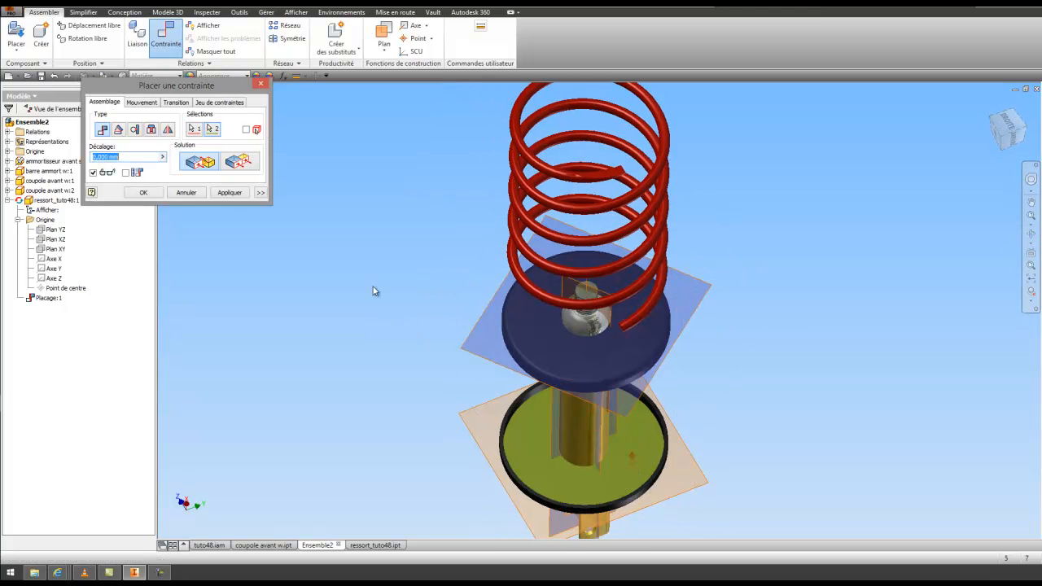
pyautogui.click(228, 192)
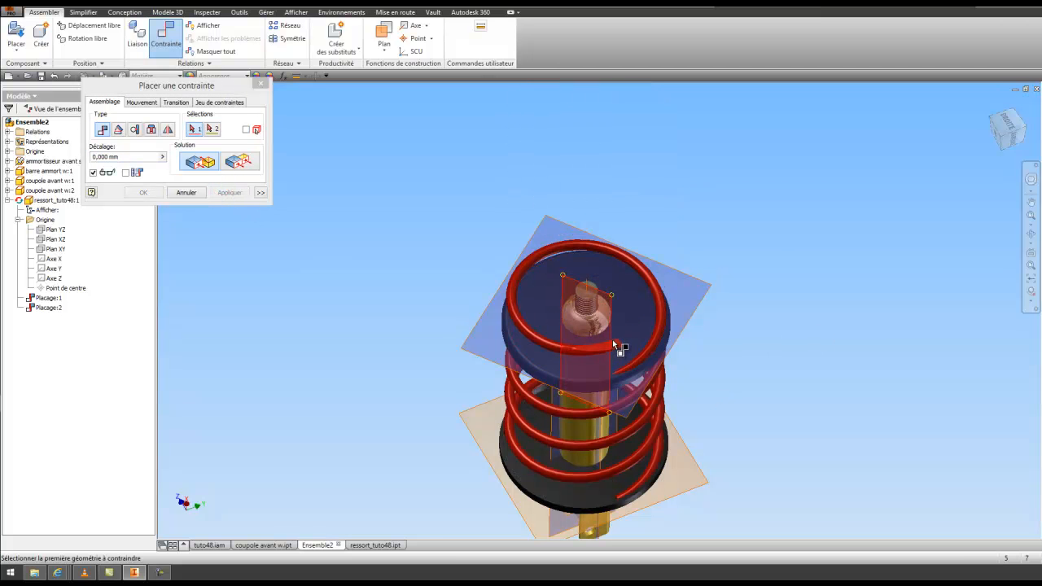
# Step: Mate the flat end face at the spring's upper end to the underside of the upper cup with a 0 mm offset
pyautogui.scroll(3, 631, 340)
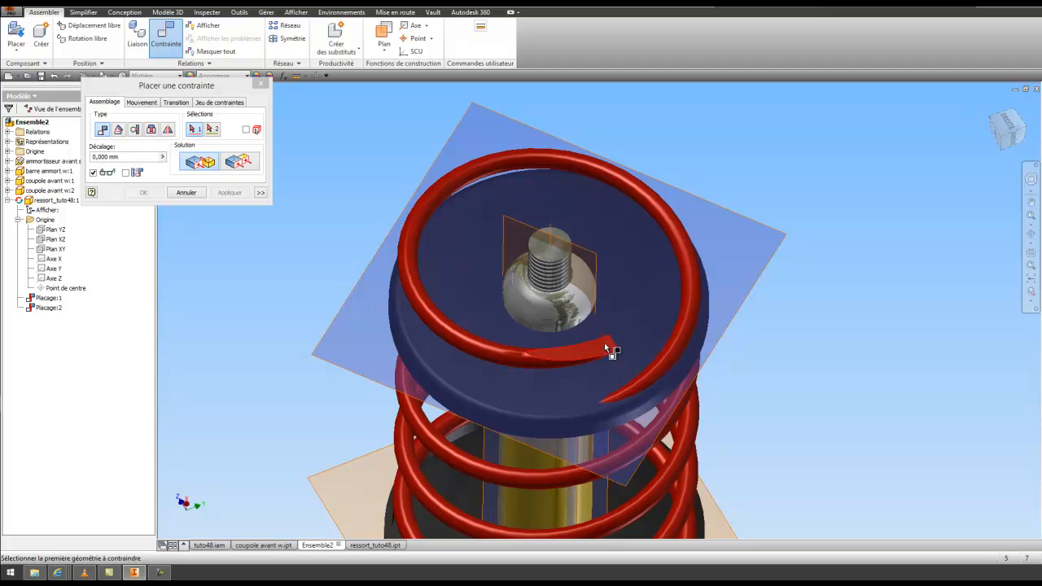
pyautogui.click(608, 351)
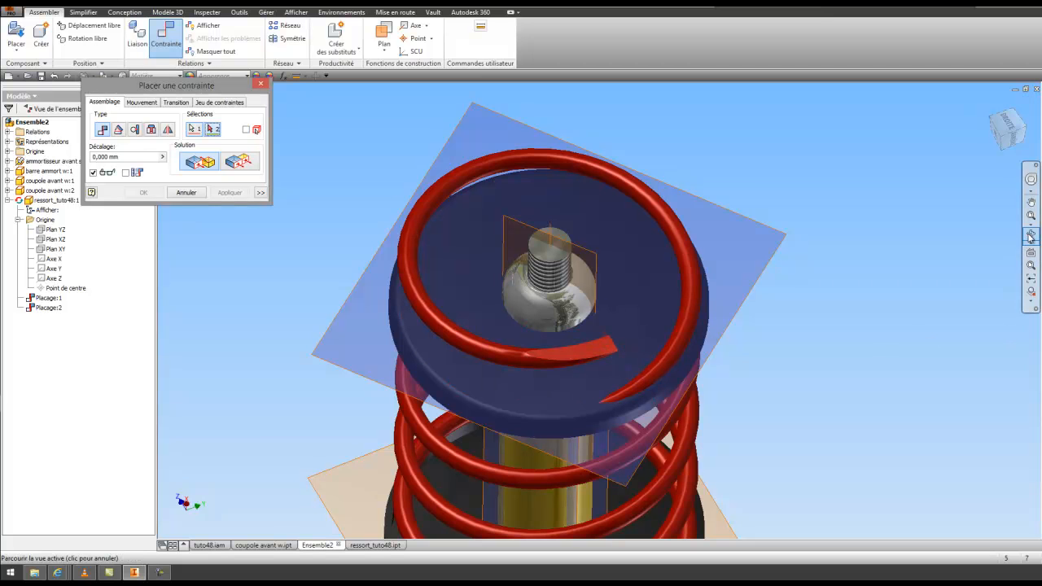
pyautogui.click(1032, 237)
pyautogui.moveTo(668, 375); pyautogui.dragTo(709, 249)
pyautogui.rightClick(642, 320)
pyautogui.click(600, 318)
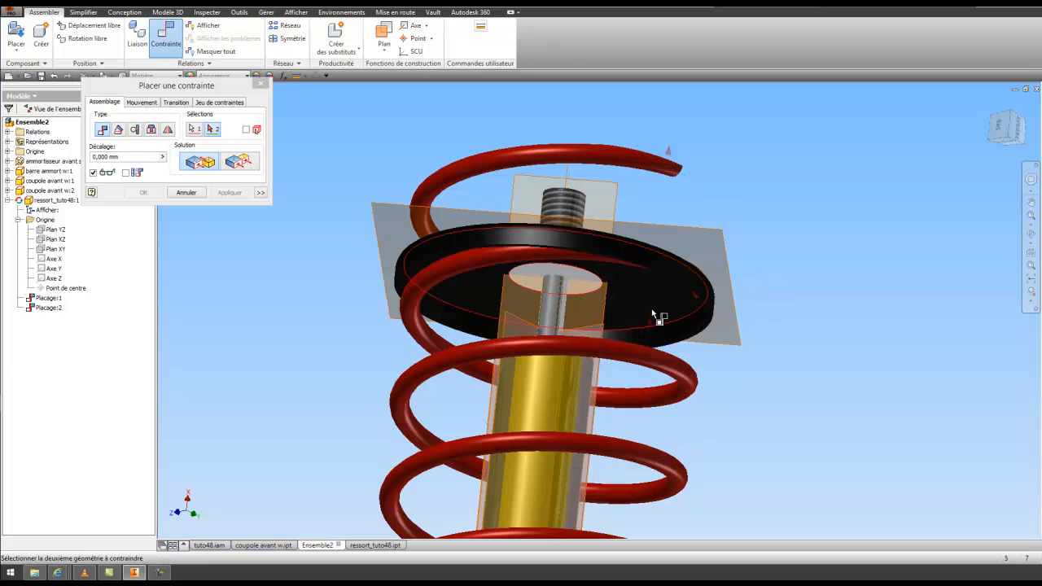
pyautogui.click(653, 315)
pyautogui.click(231, 195)
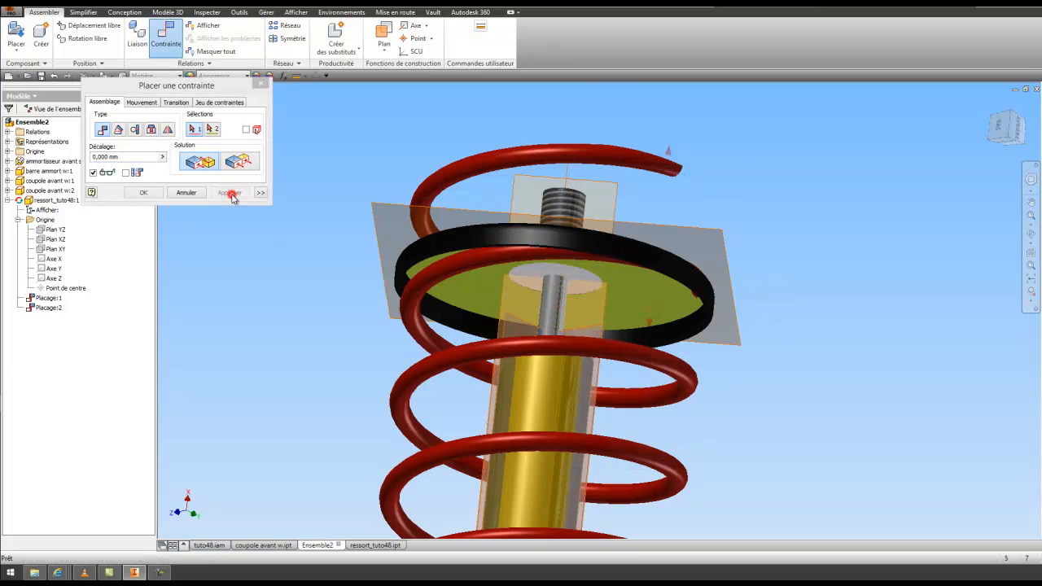
pyautogui.click(265, 87)
# Step: Examine from several sides how the spring sits between the upper and lower cups
pyautogui.scroll(3, 444, 220)
pyautogui.press('F4')
pyautogui.moveTo(494, 245); pyautogui.dragTo(443, 315)
pyautogui.rightClick(440, 319)
pyautogui.click(389, 320)
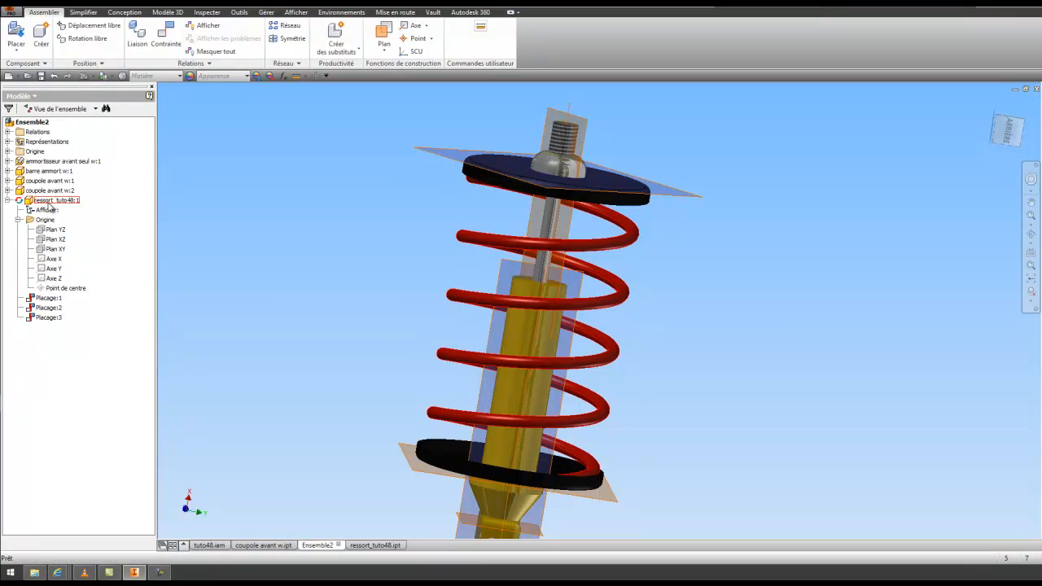
pyautogui.press('F4')
pyautogui.moveTo(561, 314); pyautogui.dragTo(579, 375)
pyautogui.rightClick(579, 375)
pyautogui.click(522, 372)
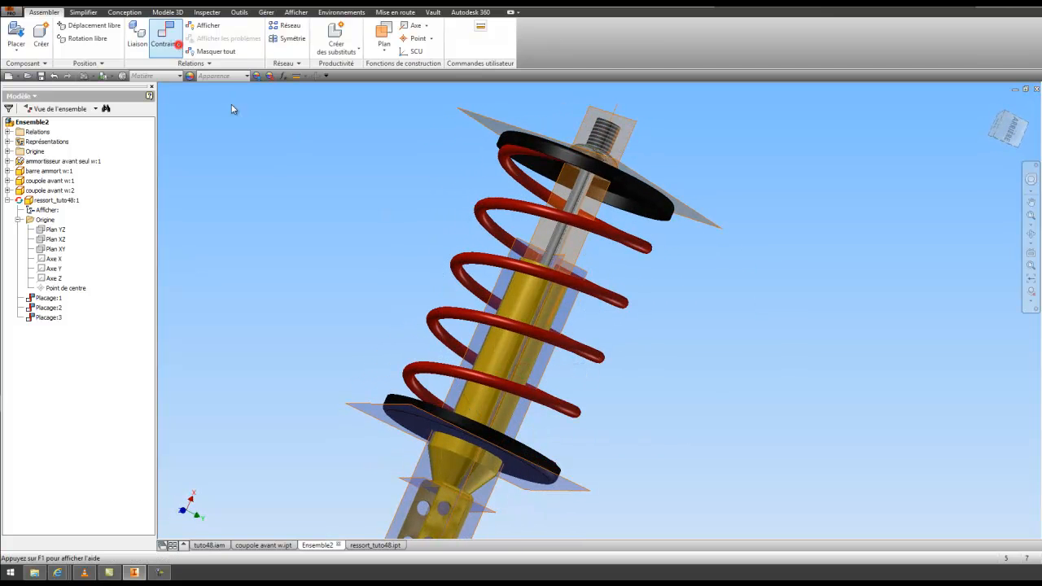
# Step: Set up a mate constraint between the underside of the rod's head at the upper cup and the top face of the yellow shock body
pyautogui.click(180, 46)
pyautogui.scroll(3, 596, 162)
pyautogui.click(1031, 234)
pyautogui.moveTo(662, 311); pyautogui.dragTo(676, 293)
pyautogui.rightClick(675, 291)
pyautogui.click(601, 289)
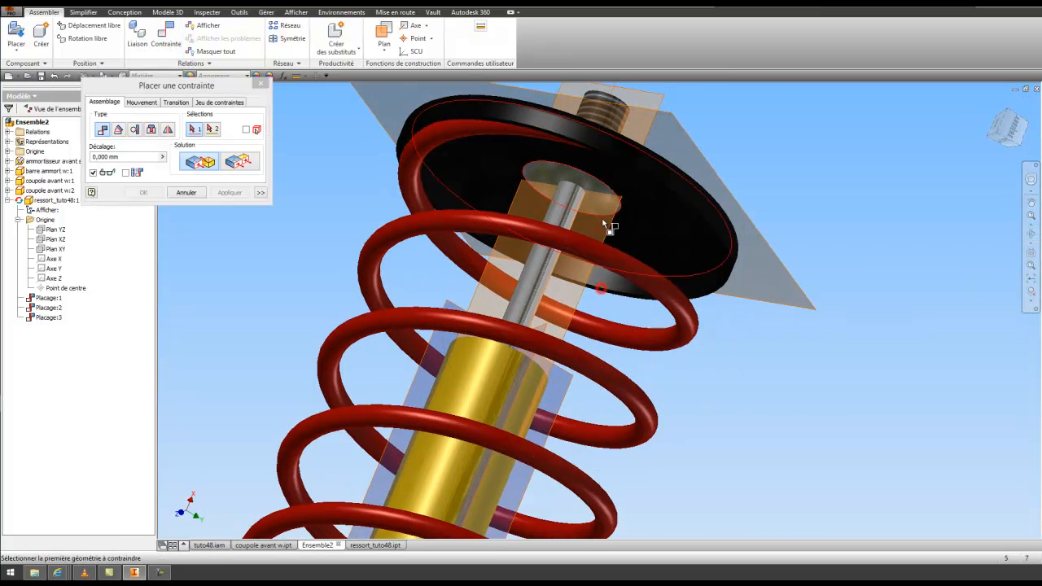
pyautogui.click(595, 191)
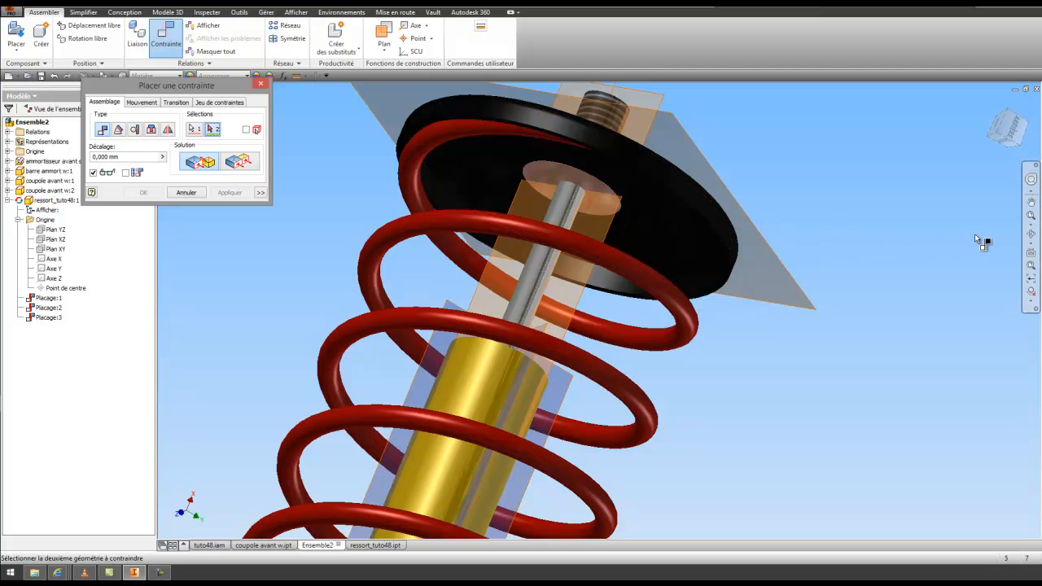
pyautogui.click(1031, 236)
pyautogui.moveTo(640, 310); pyautogui.dragTo(616, 377)
pyautogui.rightClick(617, 379)
pyautogui.click(562, 364)
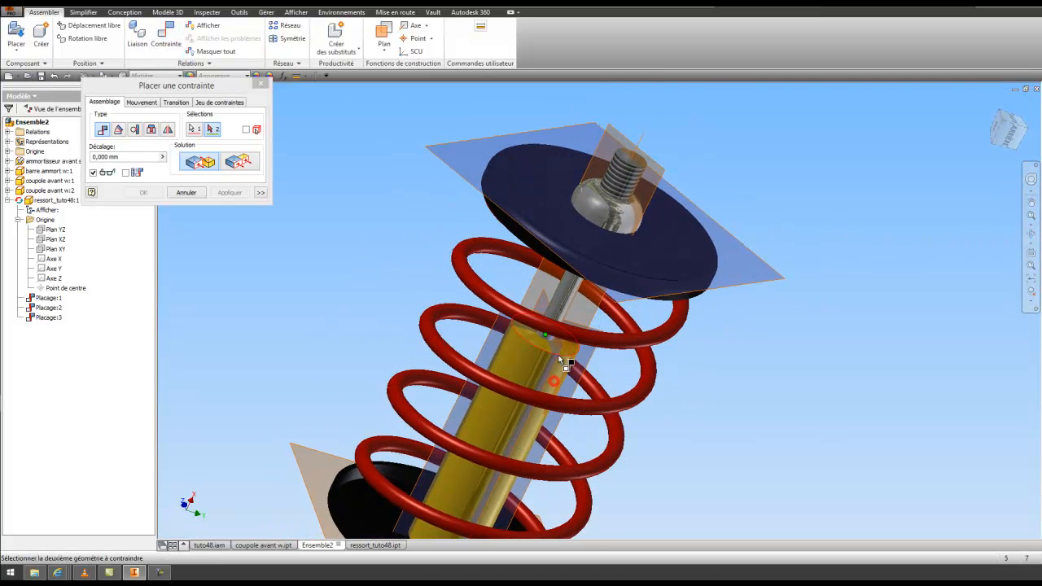
pyautogui.scroll(-3, 553, 354)
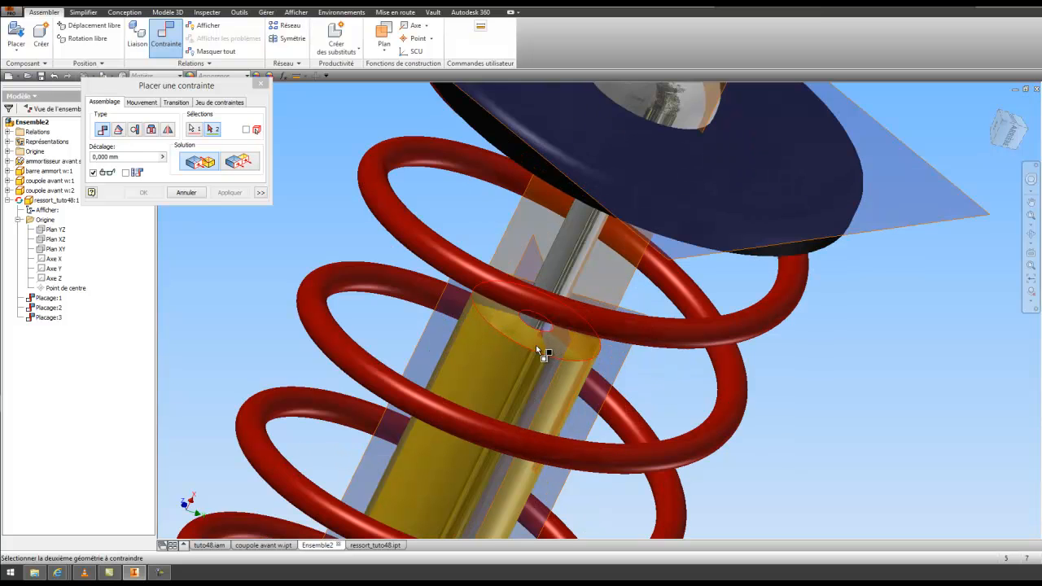
pyautogui.click(537, 346)
# Step: Give the mate between the rod's head and the shock body an offset of 100 mm and create it
pyautogui.scroll(1, 534, 359)
pyautogui.moveTo(533, 359); pyautogui.dragTo(615, 275, button='middle')
pyautogui.click(1030, 237)
pyautogui.moveTo(728, 345); pyautogui.dragTo(745, 310)
pyautogui.rightClick(742, 312)
pyautogui.click(680, 315)
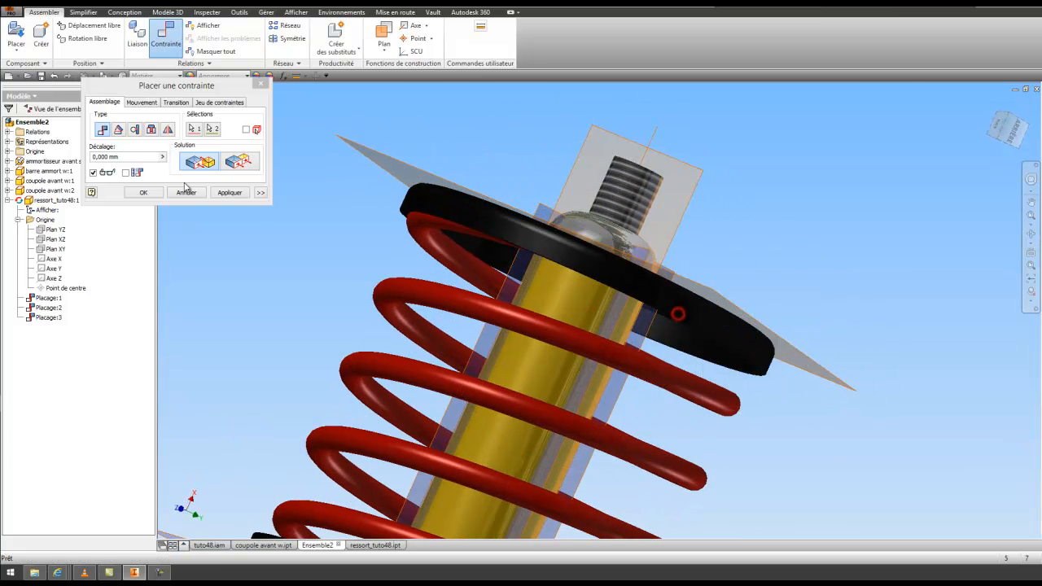
pyautogui.click(123, 157)
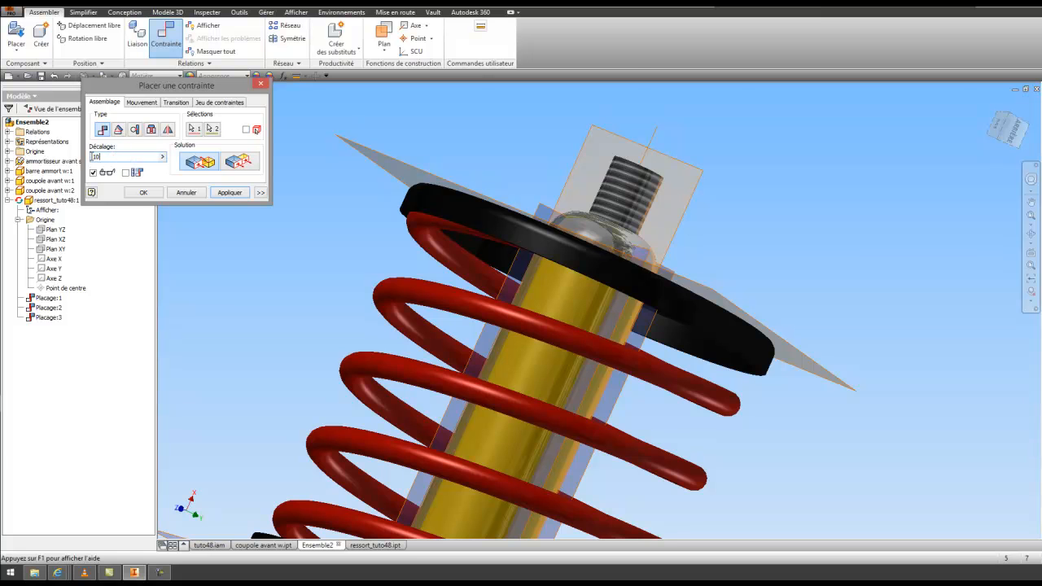
pyautogui.scroll(-4, 364, 250)
pyautogui.moveTo(367, 254); pyautogui.dragTo(394, 274, button='middle')
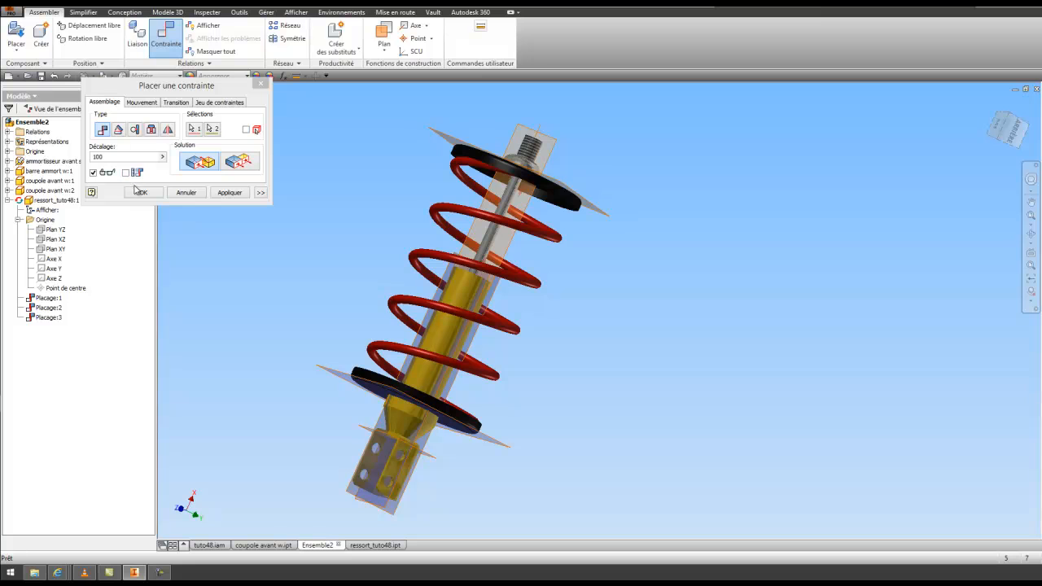
pyautogui.click(141, 193)
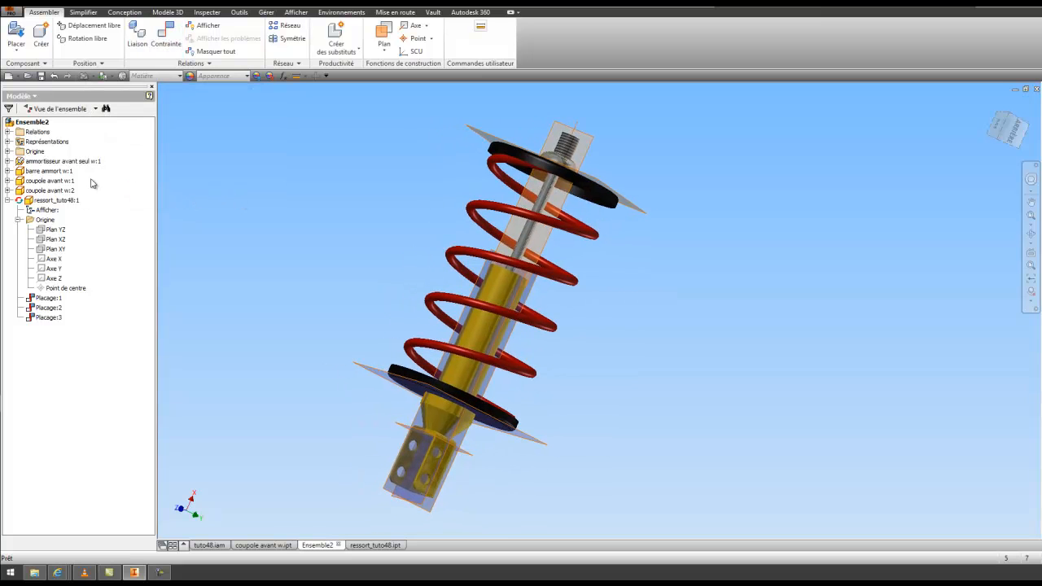
# Step: Try to drive the 100 mm offset mate from 100 to 110 mm without drive adaptivity
pyautogui.click(8, 132)
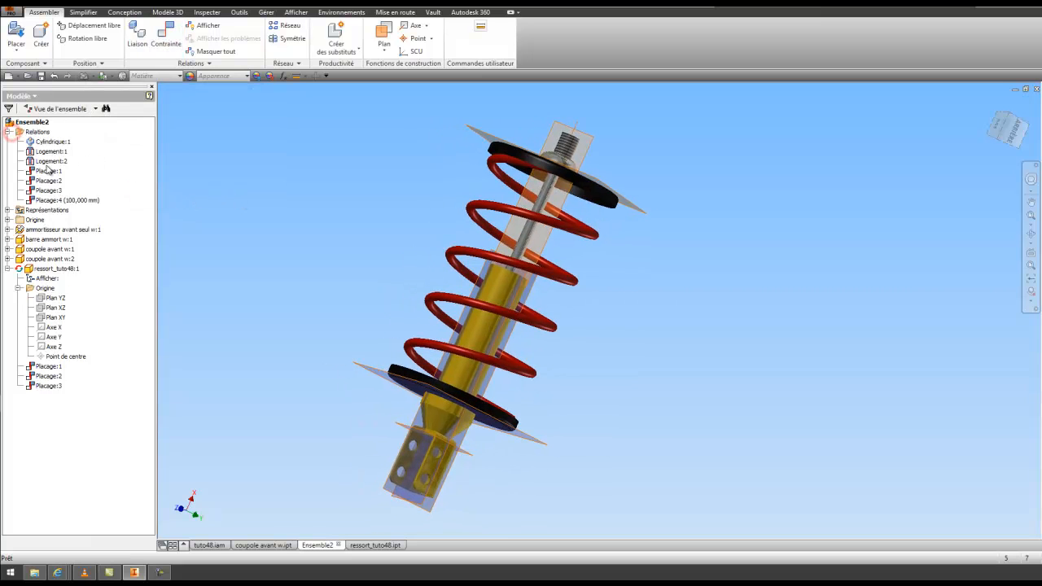
pyautogui.click(60, 203)
pyautogui.rightClick(61, 202)
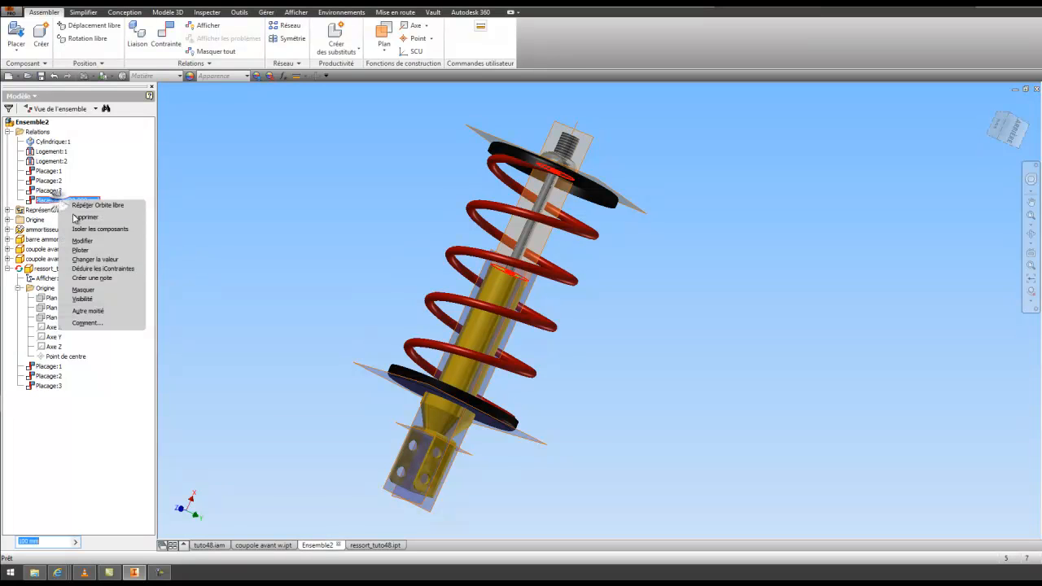
pyautogui.click(95, 251)
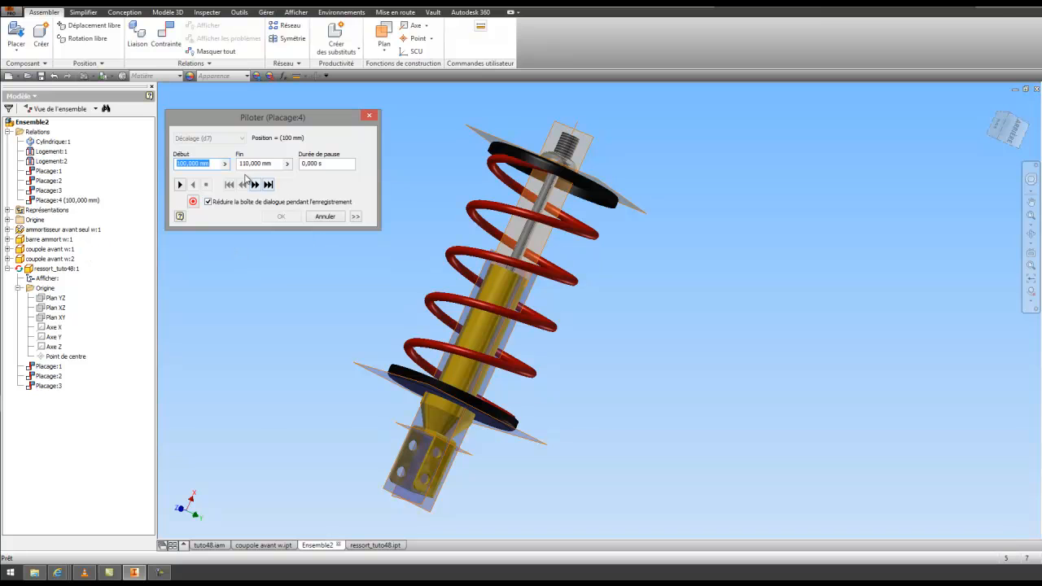
pyautogui.click(180, 184)
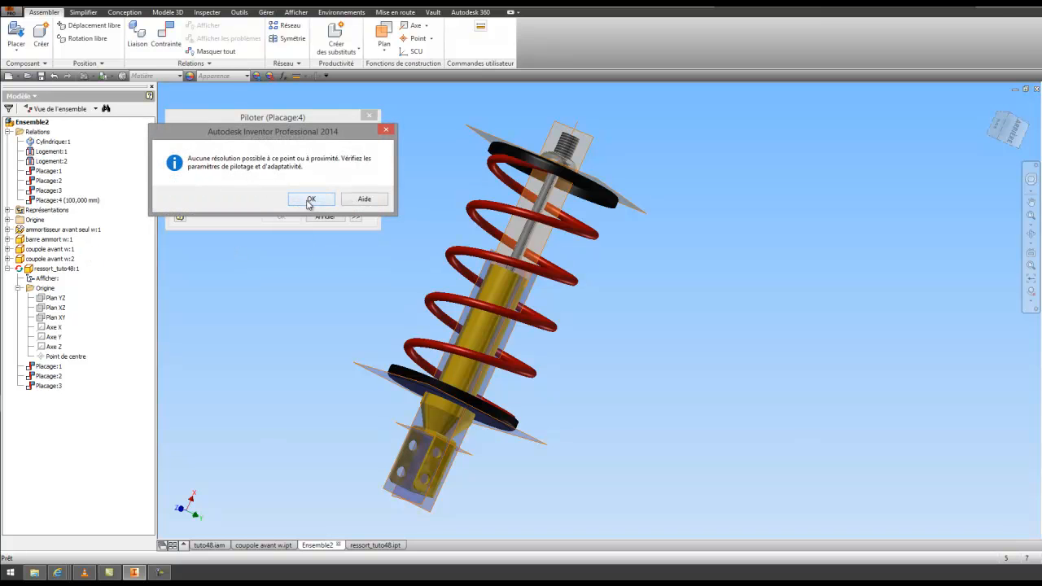
pyautogui.click(309, 201)
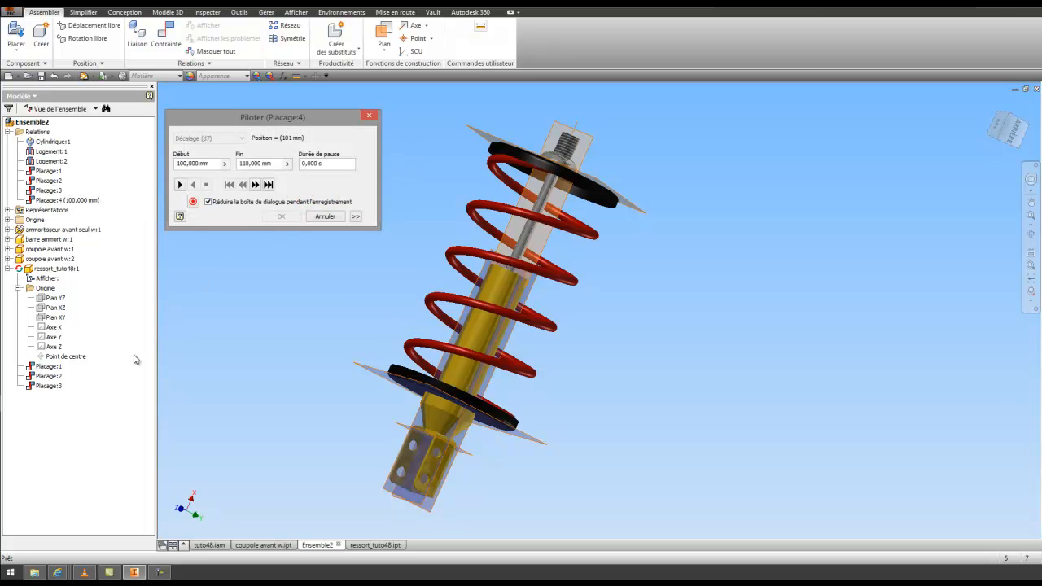
pyautogui.click(325, 218)
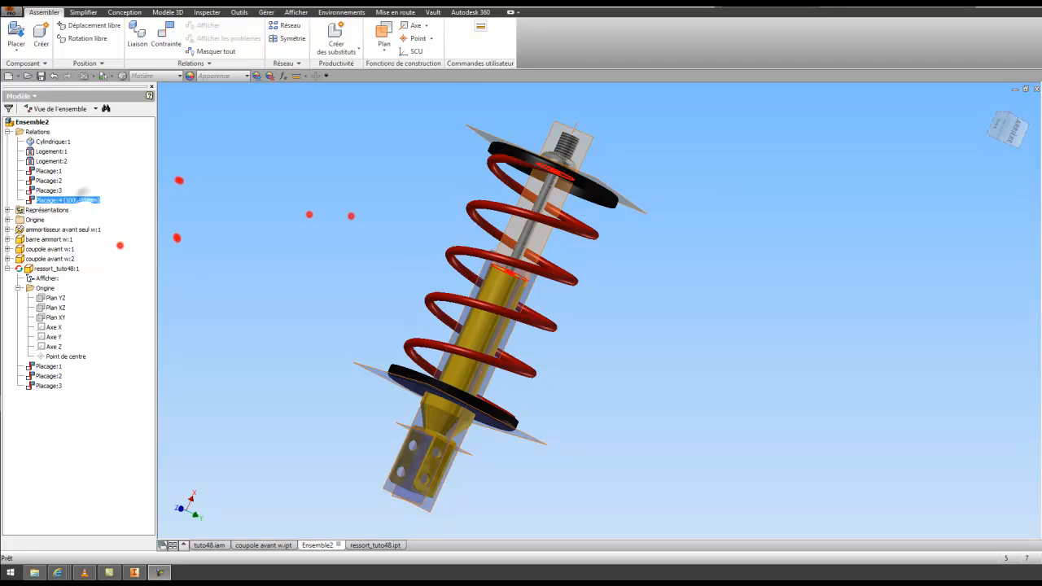
# Step: Enable drive adaptivity for the 100 mm offset mate and play its motion from 100 to 110 mm, forward and in reverse
pyautogui.rightClick(80, 203)
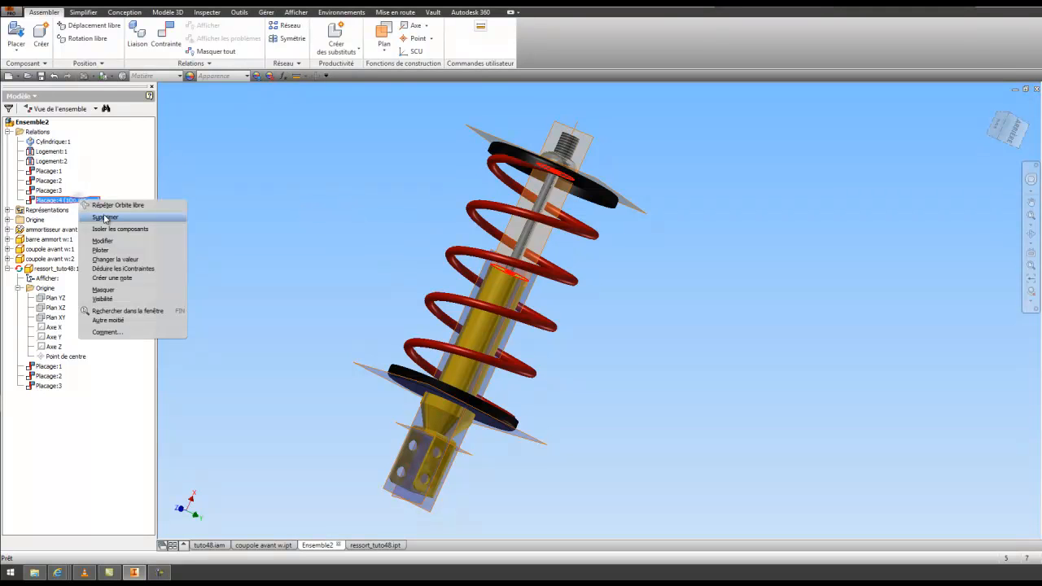
pyautogui.click(117, 250)
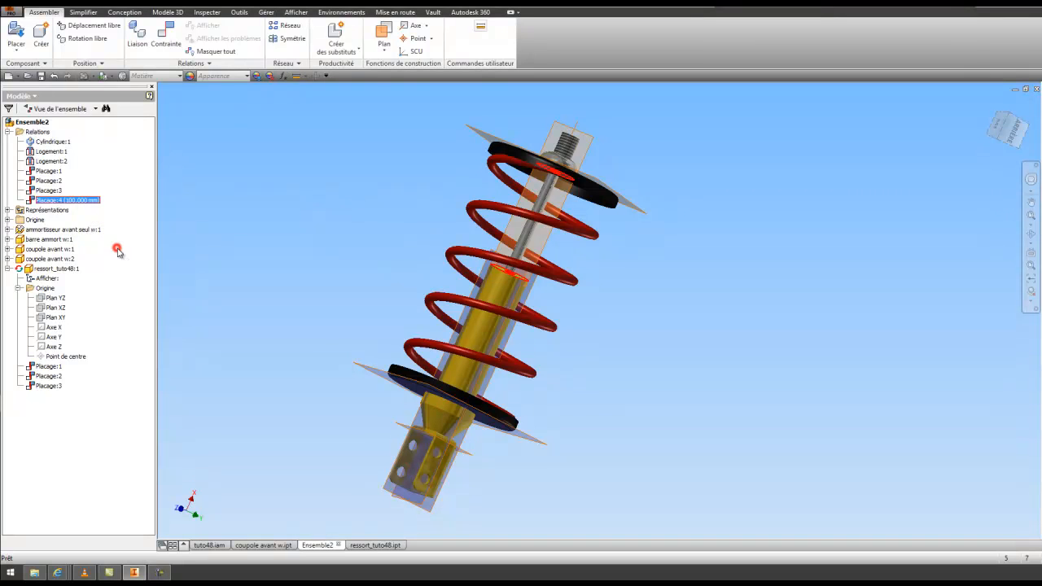
pyautogui.click(355, 217)
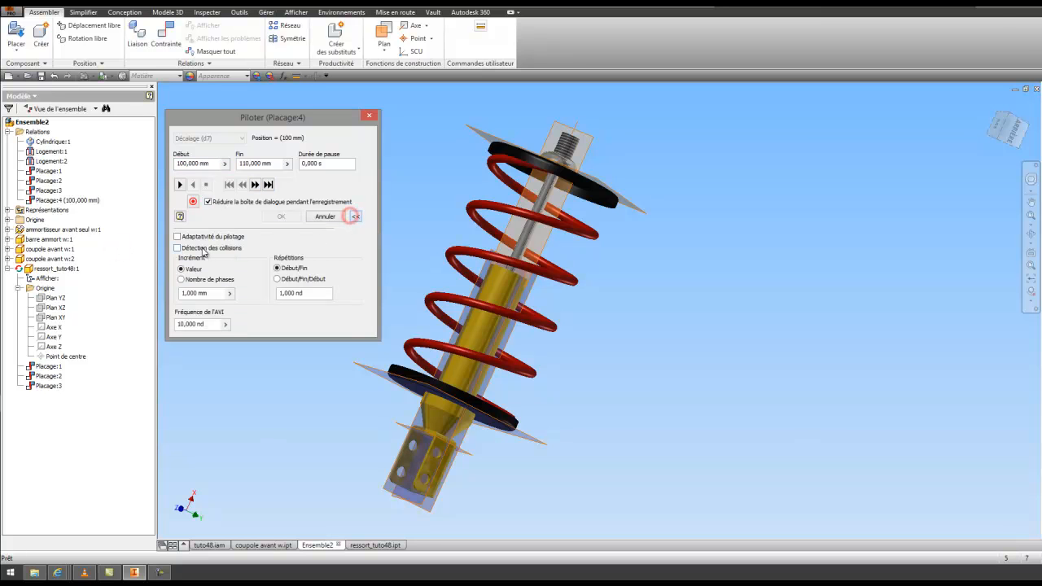
pyautogui.click(178, 236)
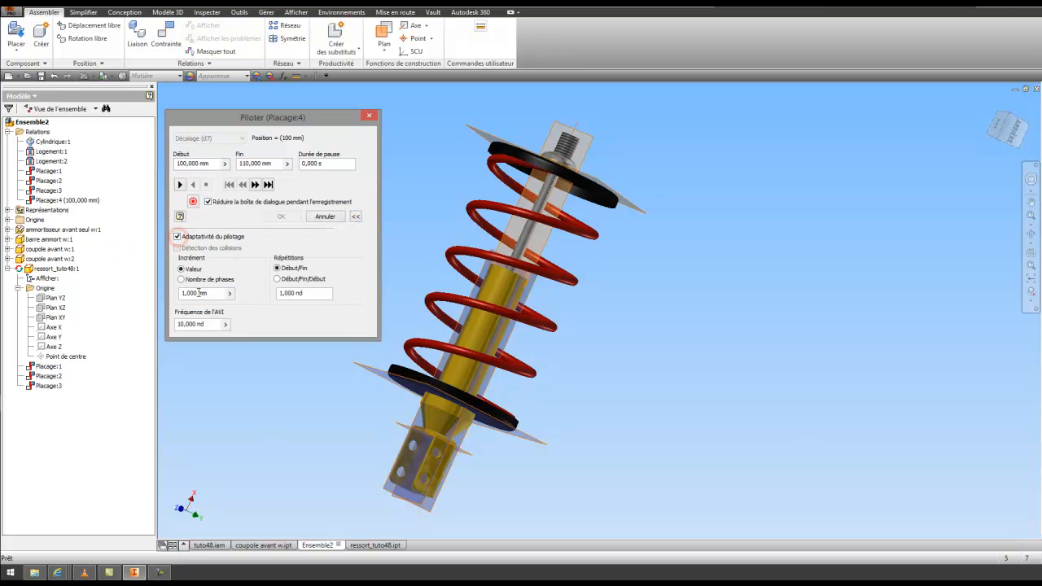
pyautogui.click(182, 184)
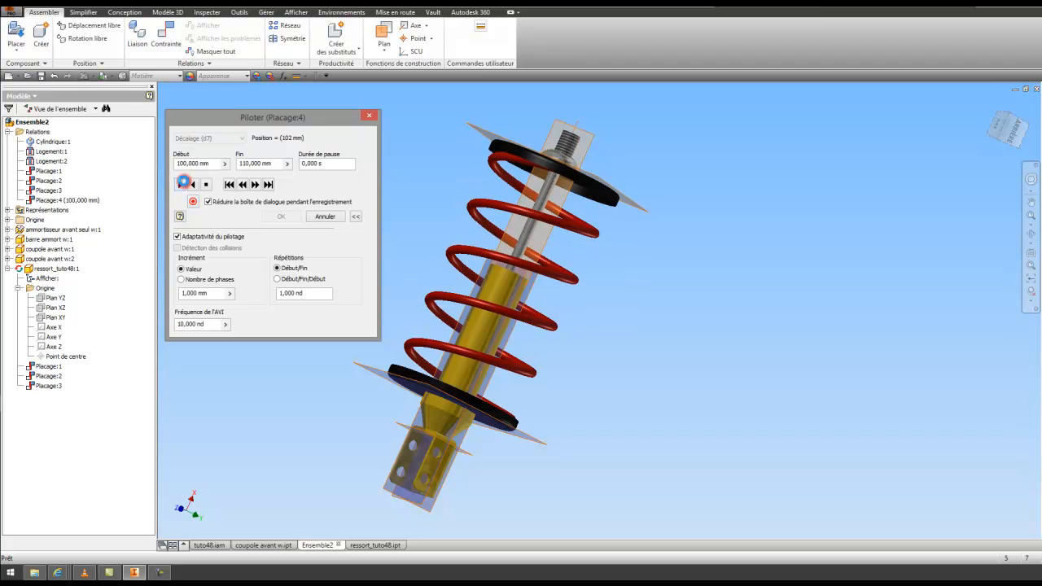
pyautogui.click(193, 184)
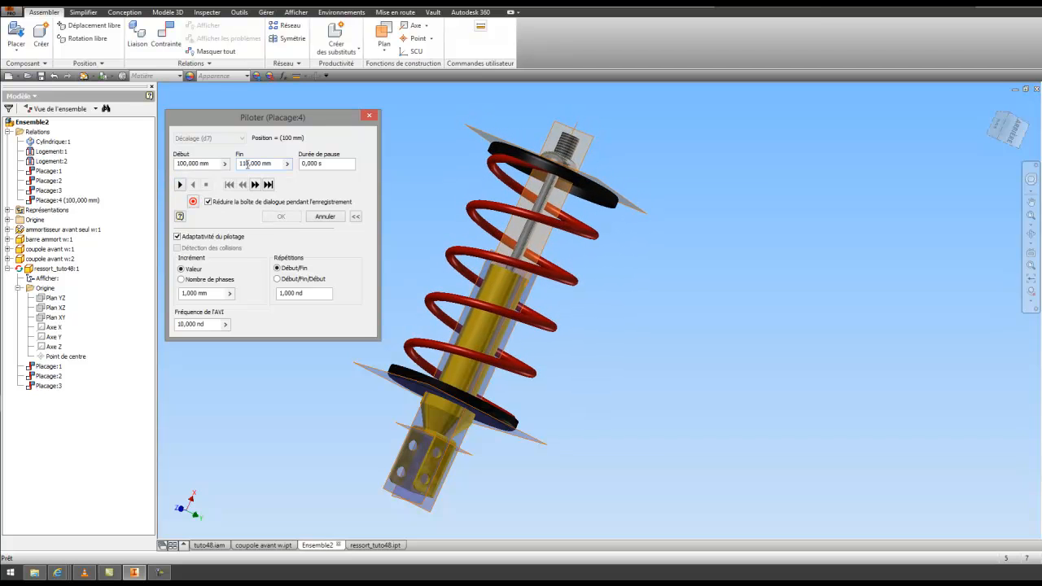
# Step: Set the drive's end value to 20 mm with 6 start/end/start repetitions and play the shock absorber's compression
pyautogui.moveTo(248, 165); pyautogui.dragTo(229, 167)
pyautogui.write('5')
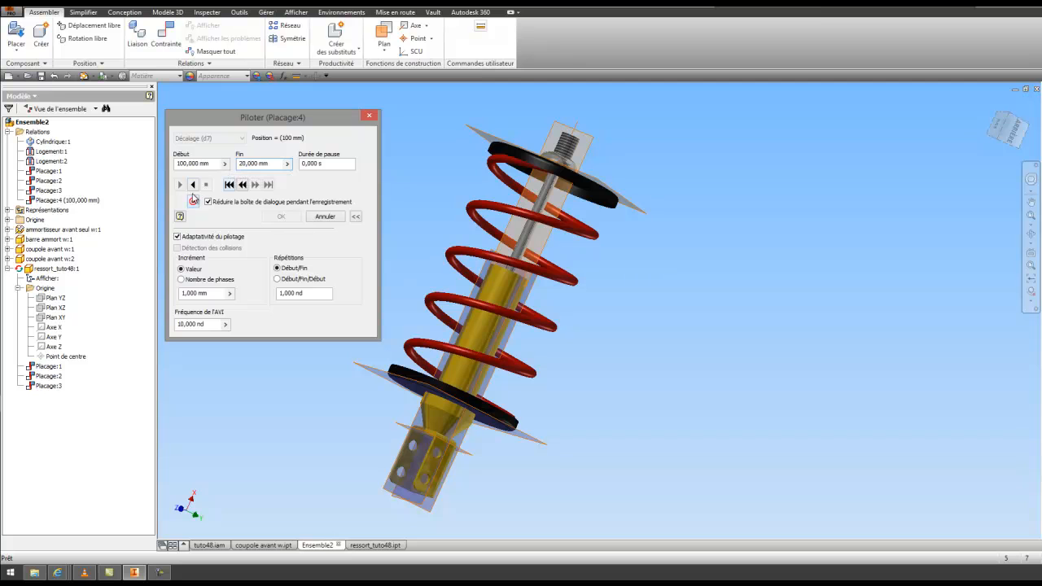
pyautogui.click(193, 185)
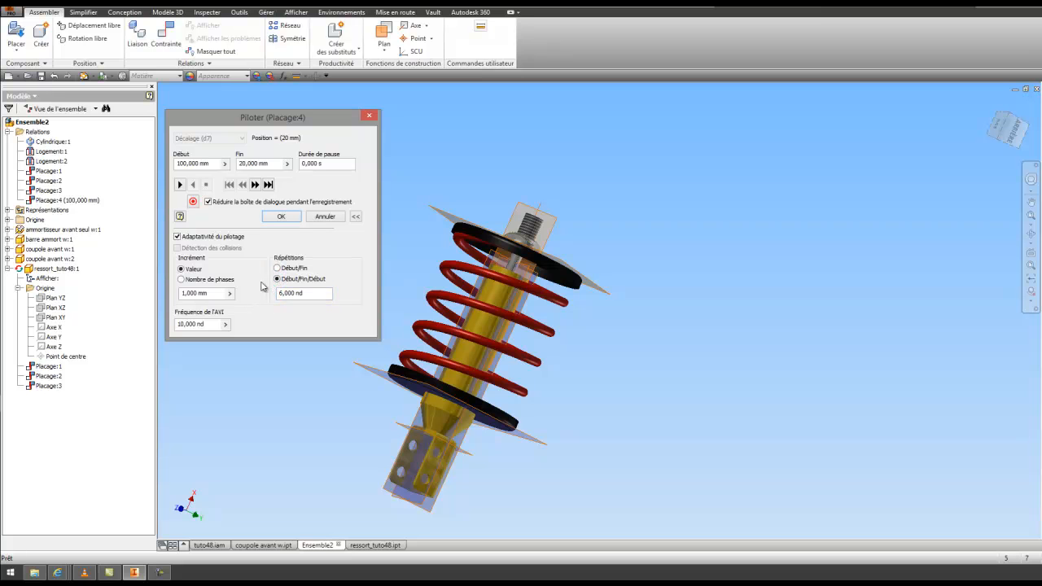
# Step: Set the drive increment to 10 mm and replay the compression, including from the rear view of the assembly
pyautogui.click(183, 293)
pyautogui.click(179, 185)
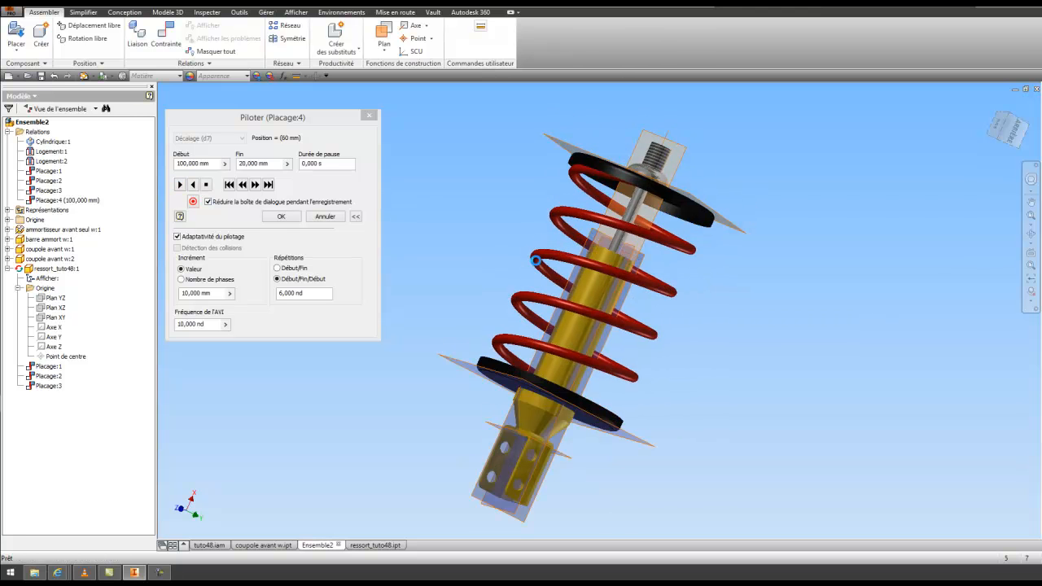
pyautogui.click(1021, 133)
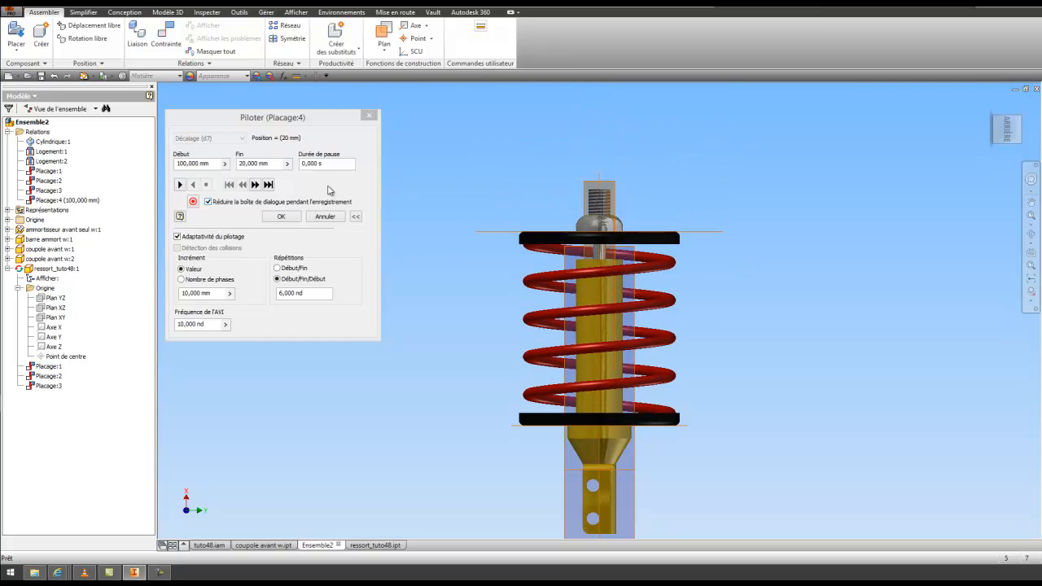
pyautogui.click(180, 185)
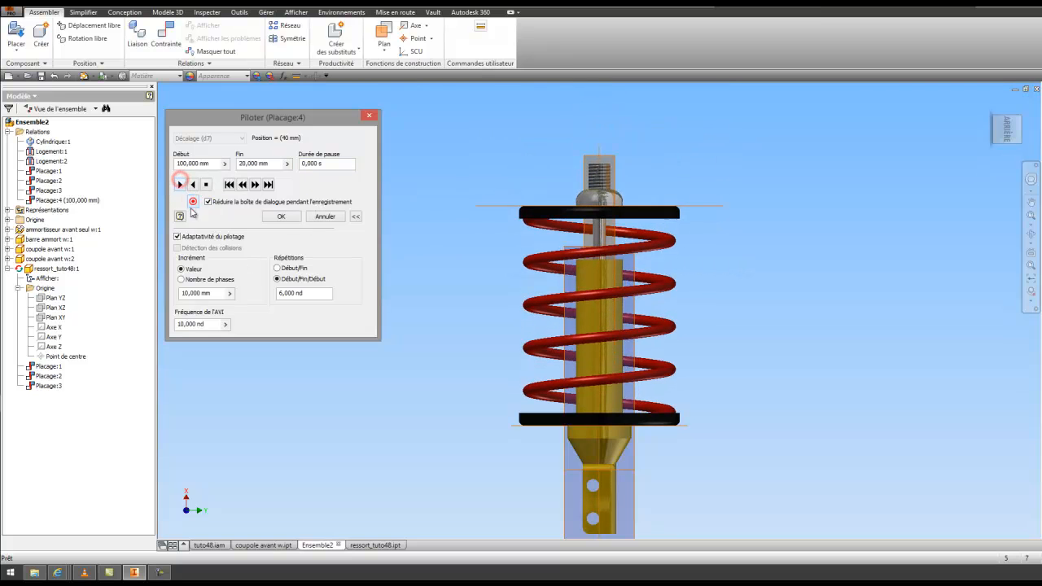